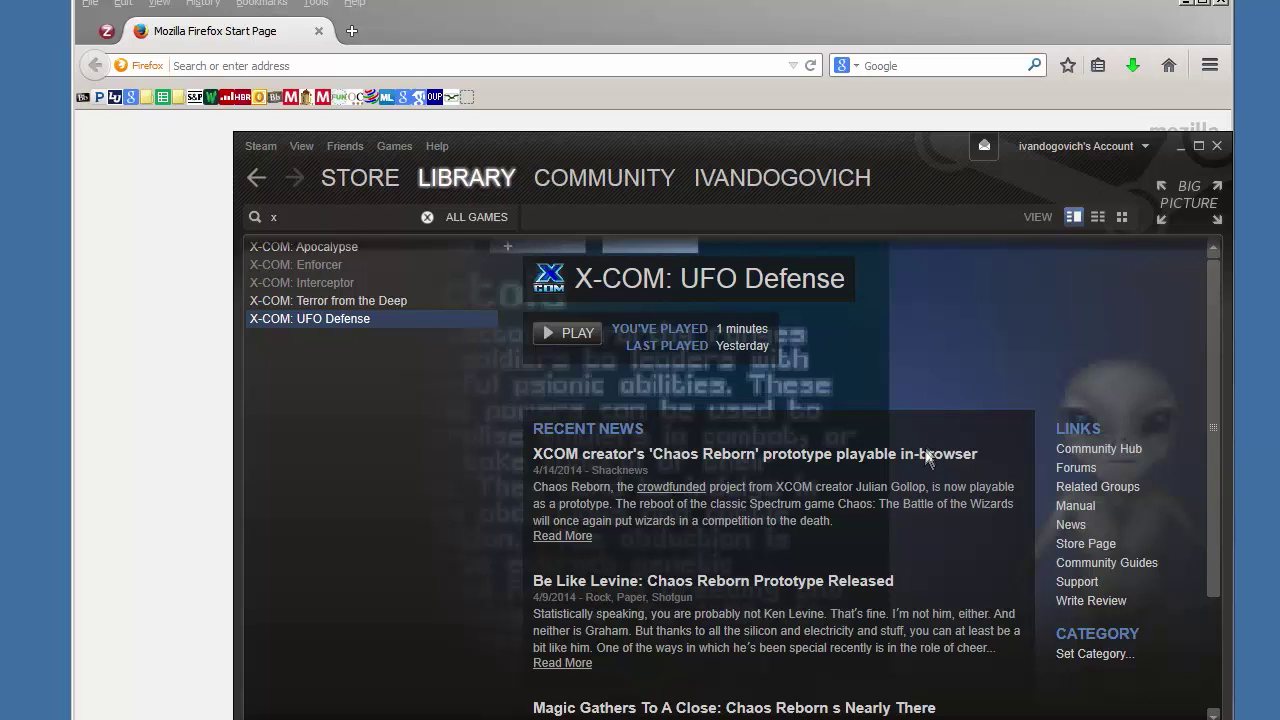
Search the Steam store for 'xcom'.
click(353, 183)
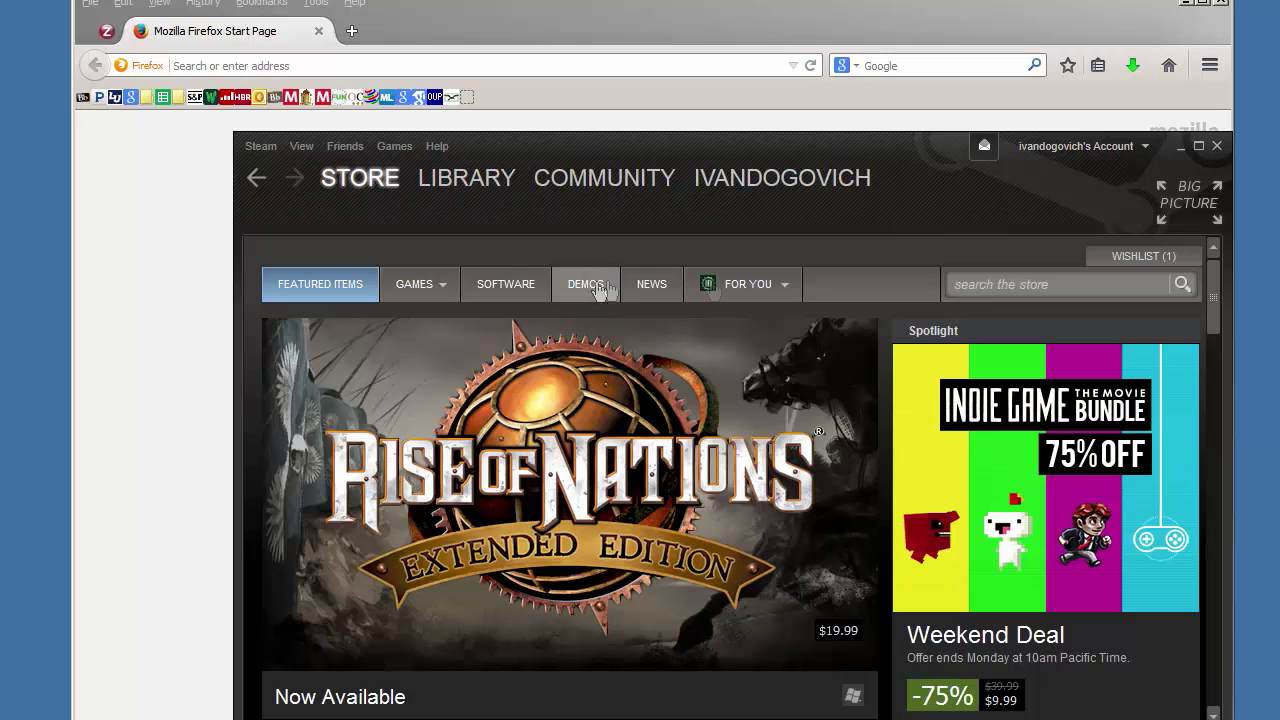
click(1036, 287)
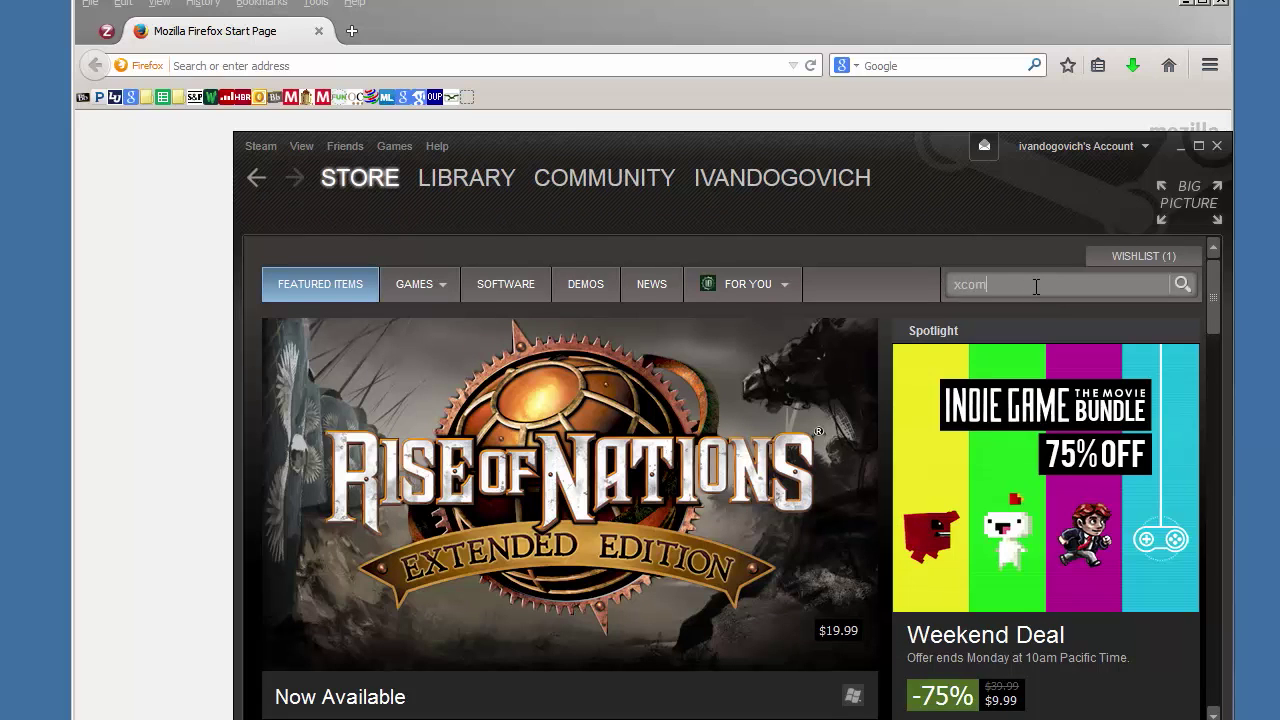
text(xcom)
key(Return)
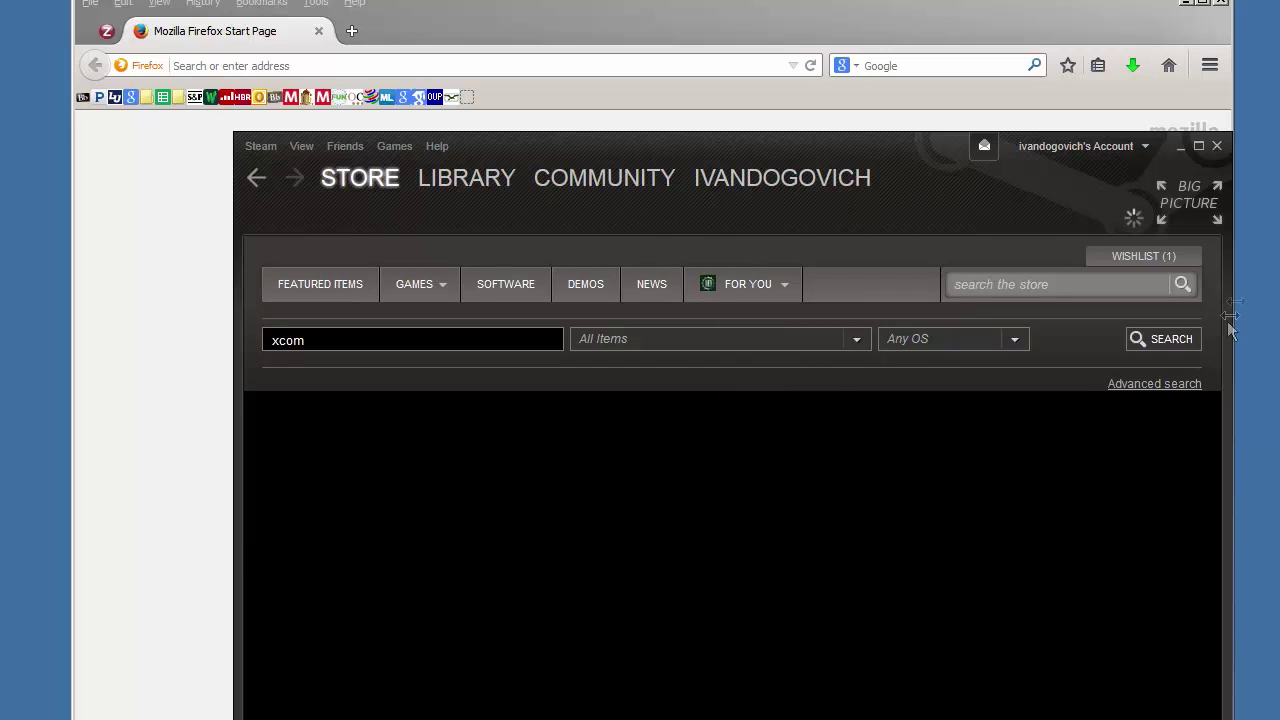
Browse the X-COM results, then minimize Steam to reveal the Firefox start page.
scroll(909, 506, down, 5)
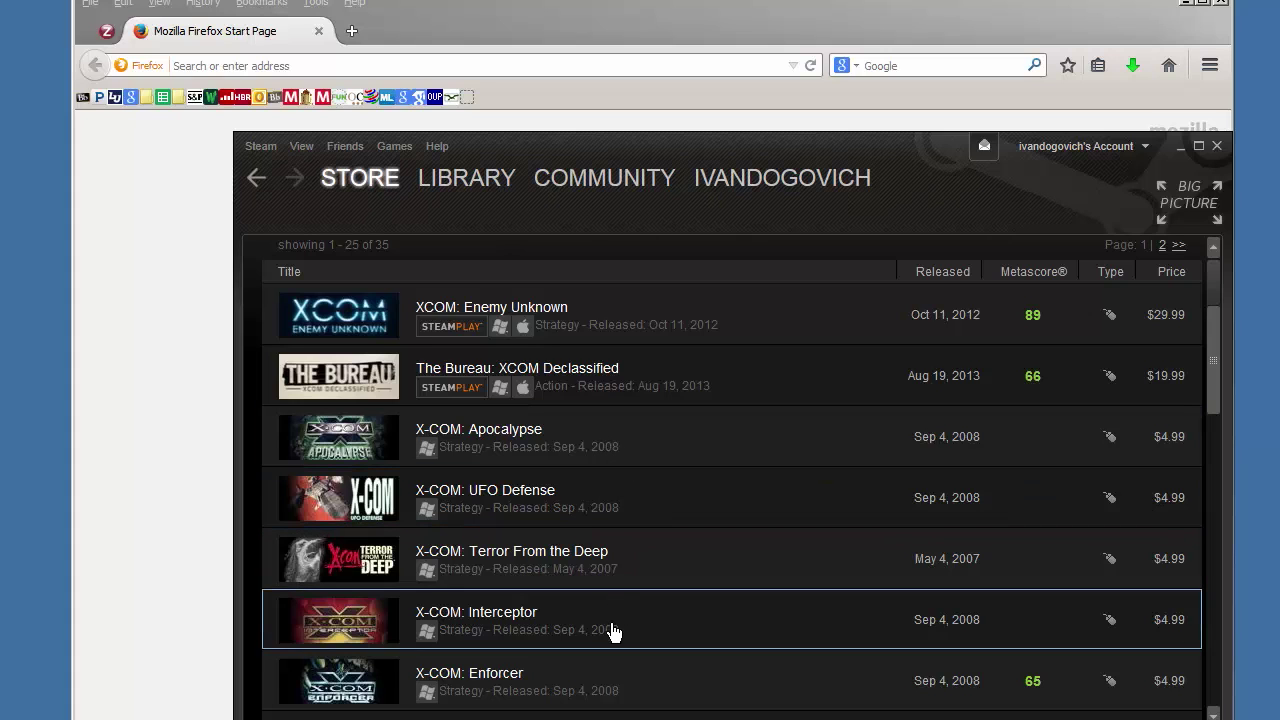
drag(1215, 389, 1219, 424)
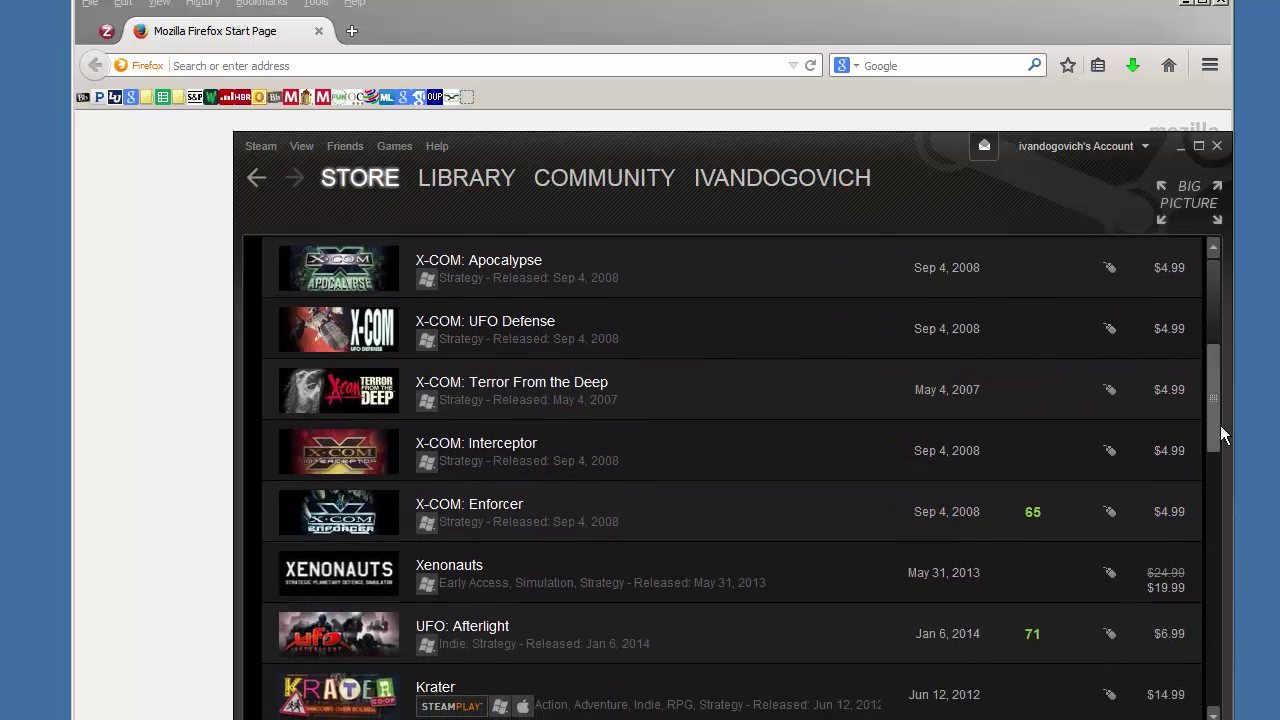
drag(1221, 425, 1240, 397)
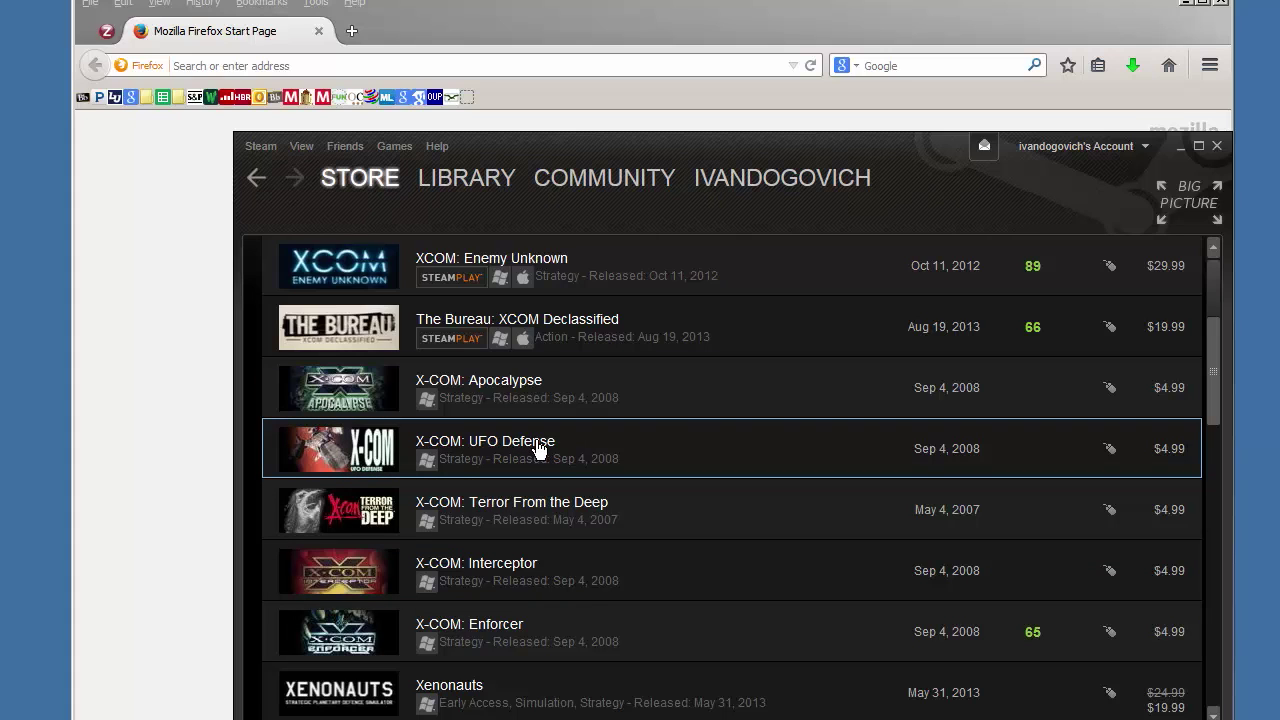
click(1180, 148)
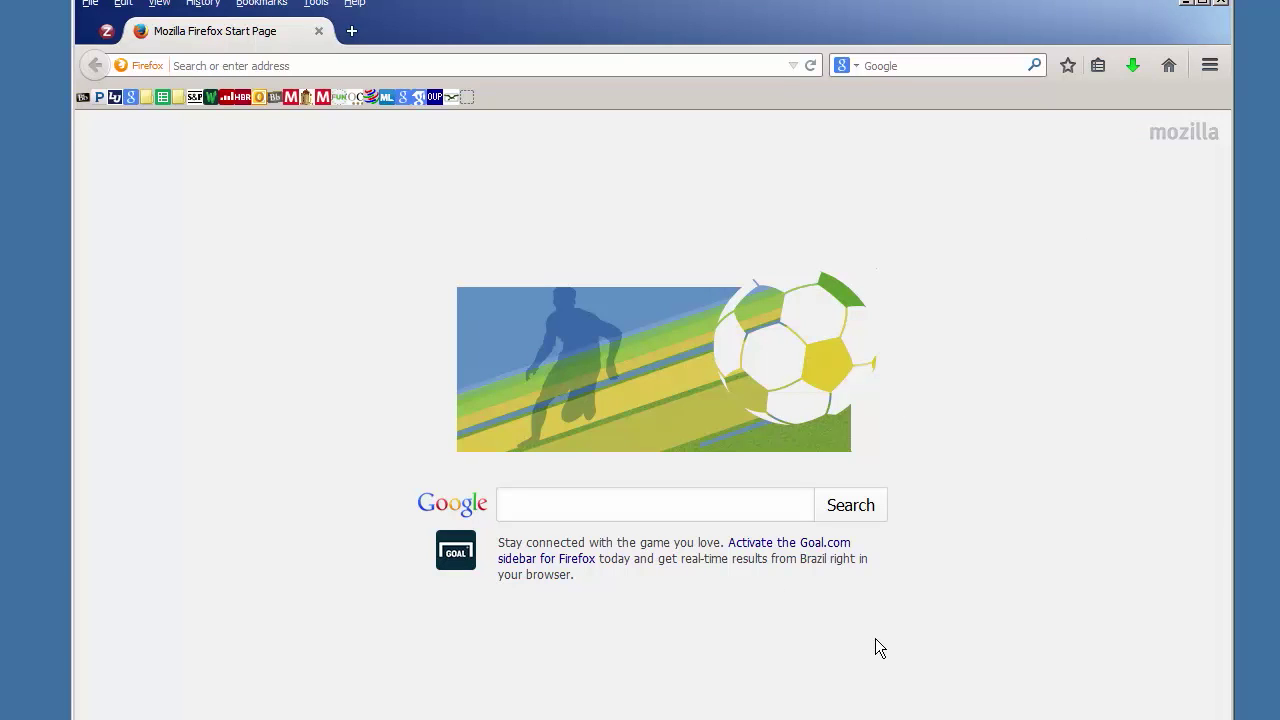
Search the web for 'open xcom' from the Firefox address bar.
click(263, 66)
text(open)
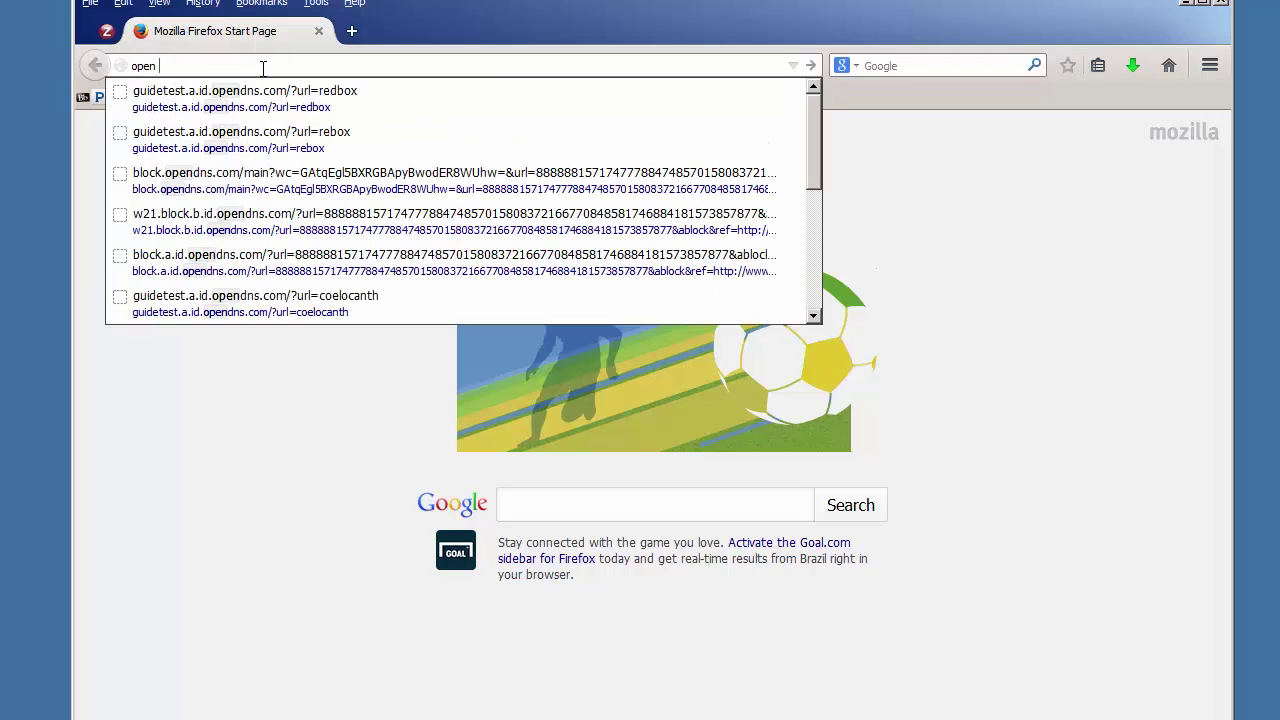
text( e)
key(BackSpace)
text(xcom)
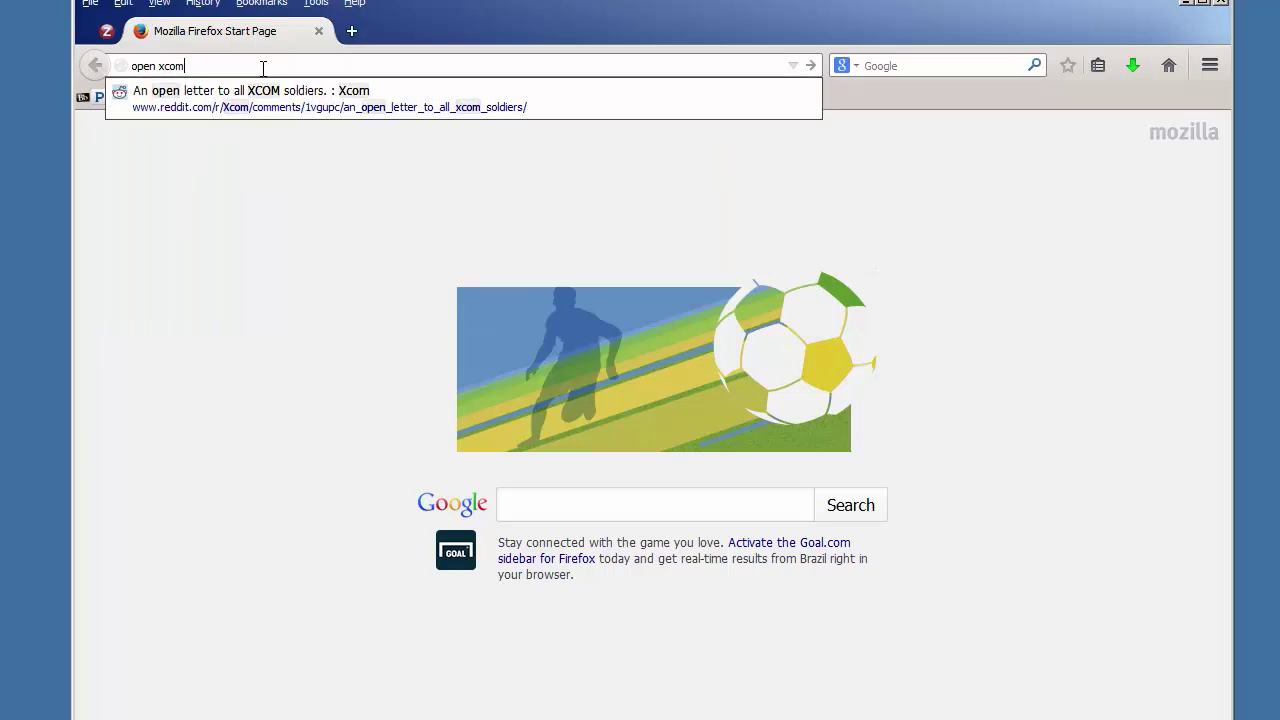
key(Return)
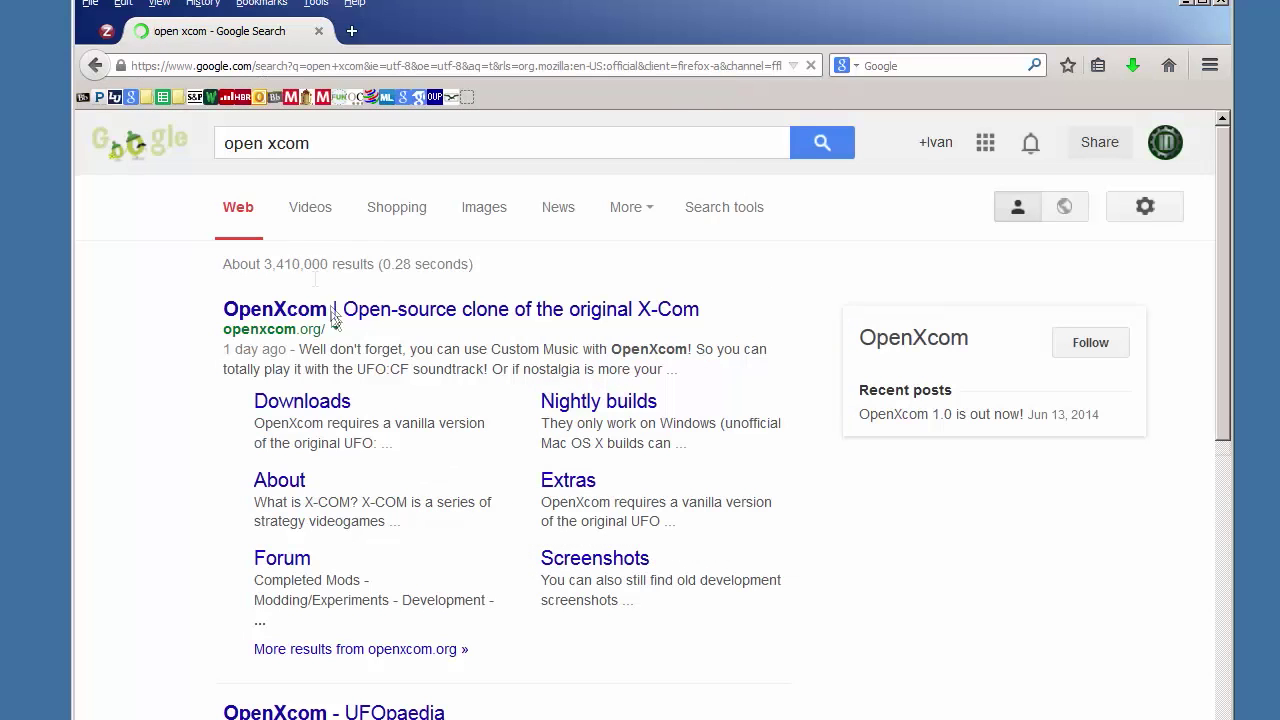
Open the OpenXcom Downloads page and show its Windows download links.
click(313, 408)
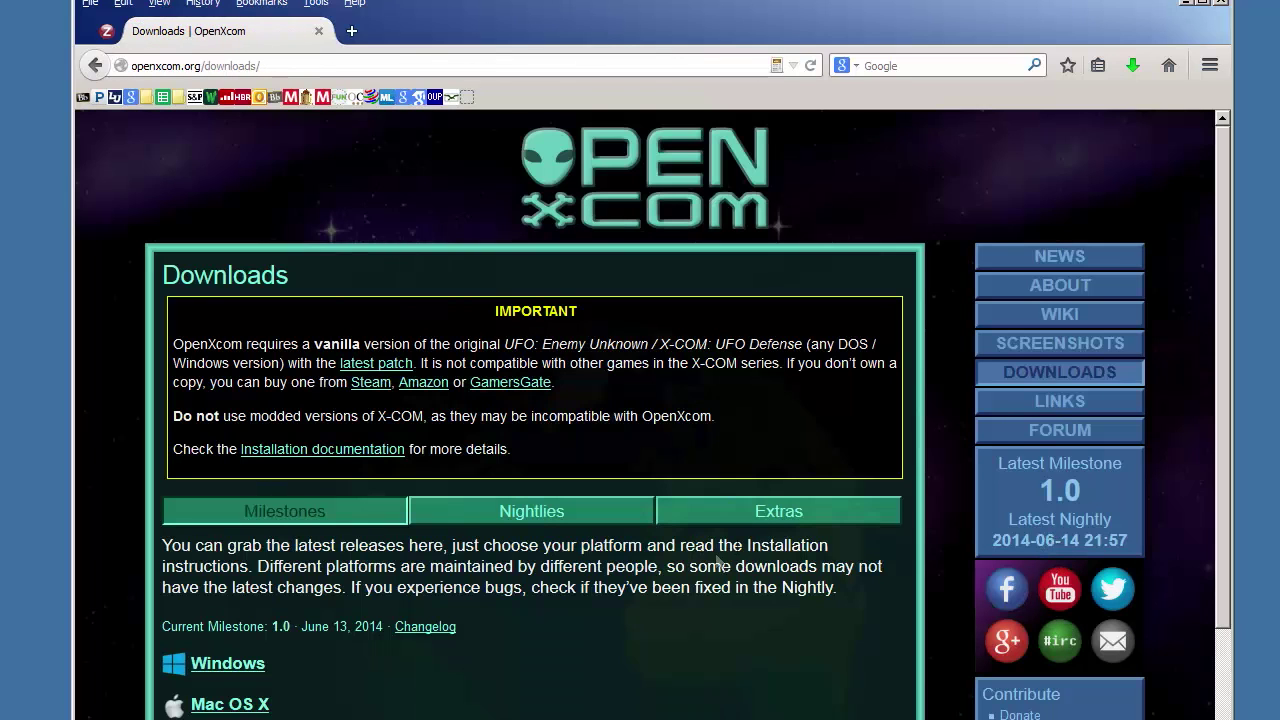
drag(1222, 236, 1232, 352)
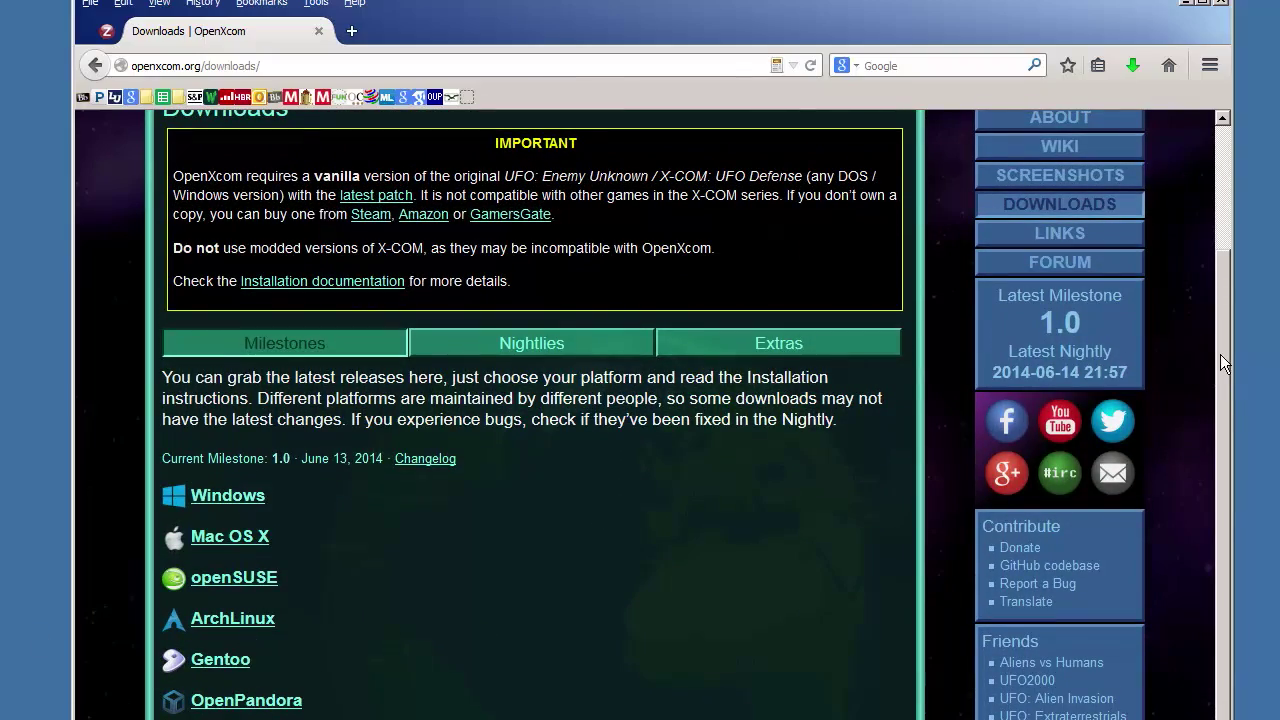
drag(1220, 356, 1245, 488)
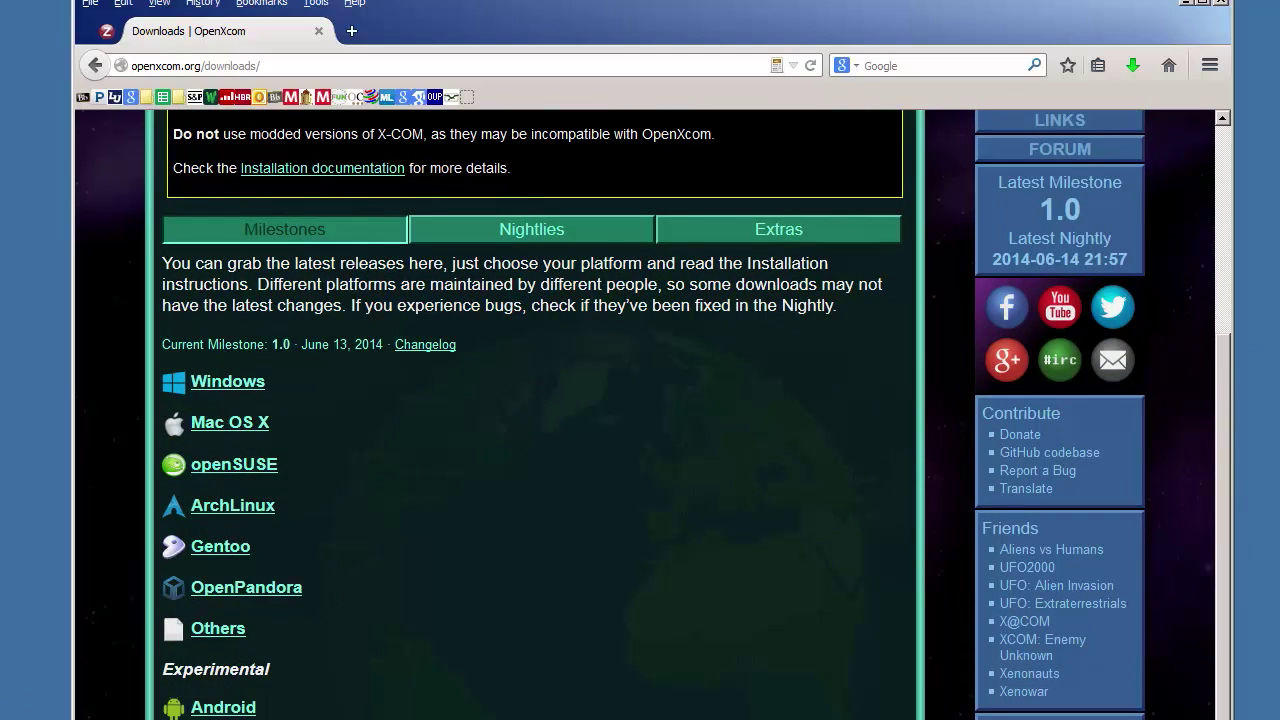
drag(1229, 463, 1249, 423)
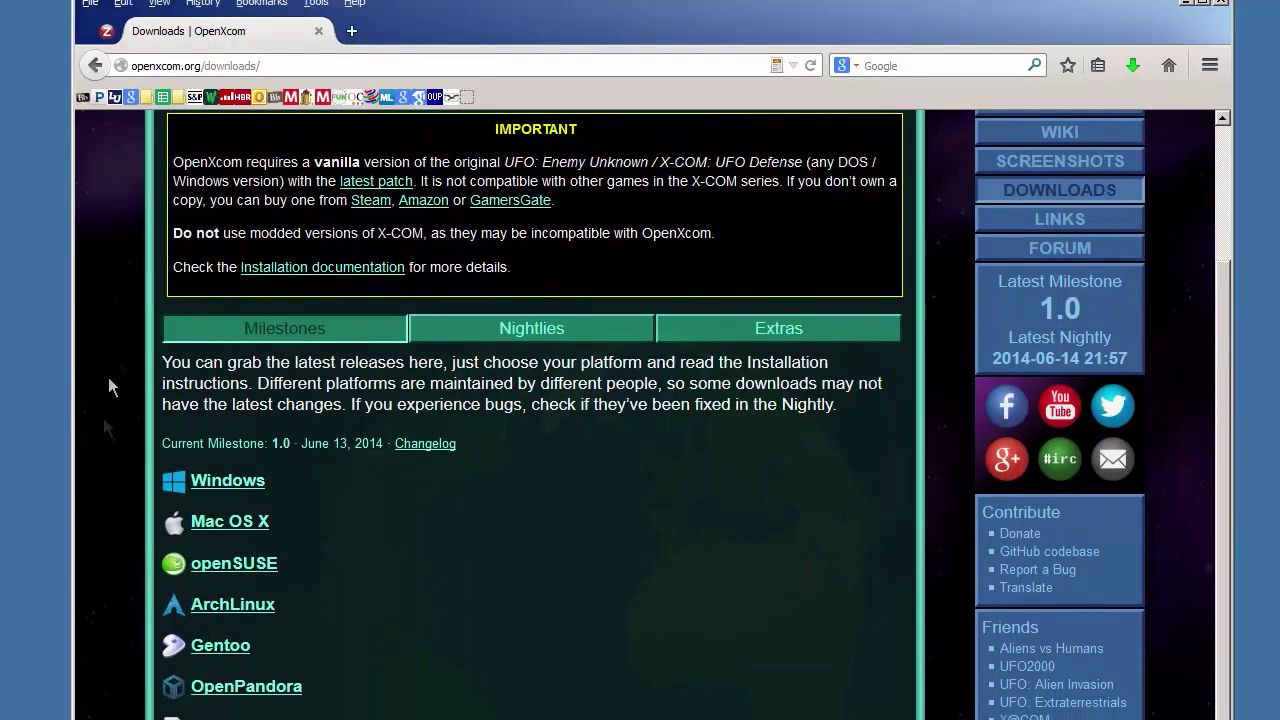
click(229, 486)
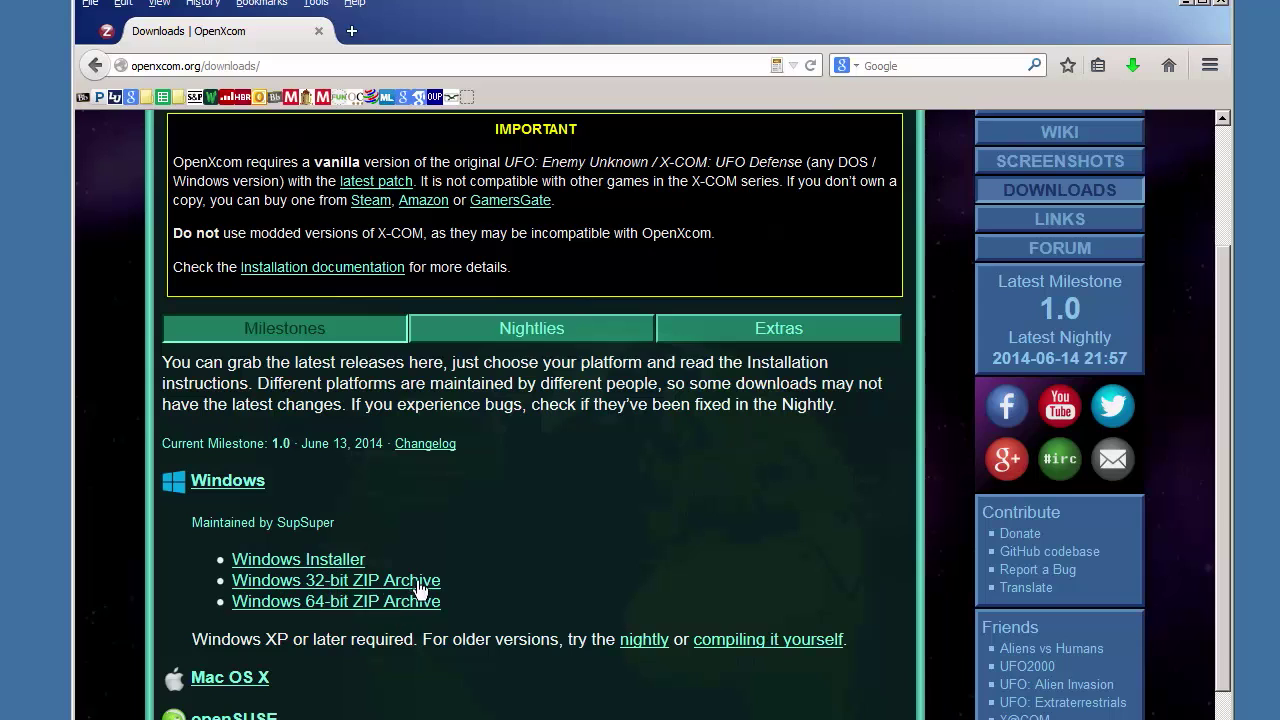
Save the openxcom-v1.0-win Windows installer zip and open it from Firefox's downloads list.
click(331, 565)
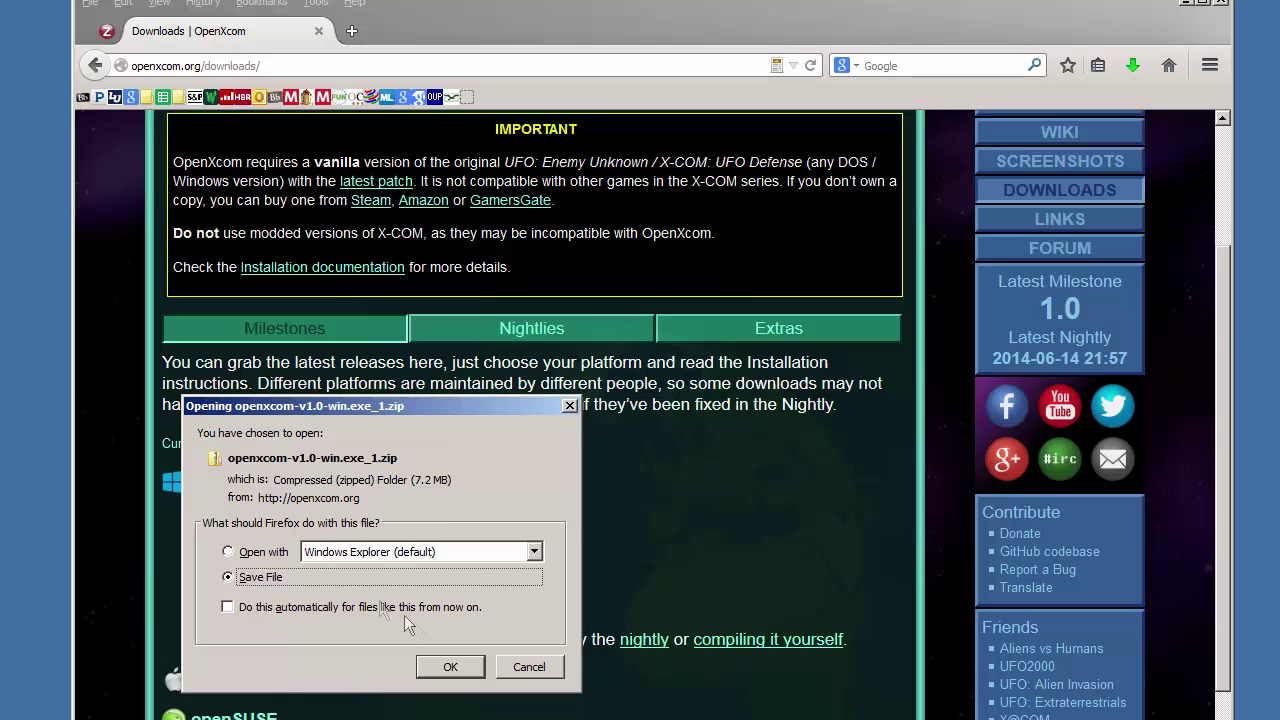
click(451, 671)
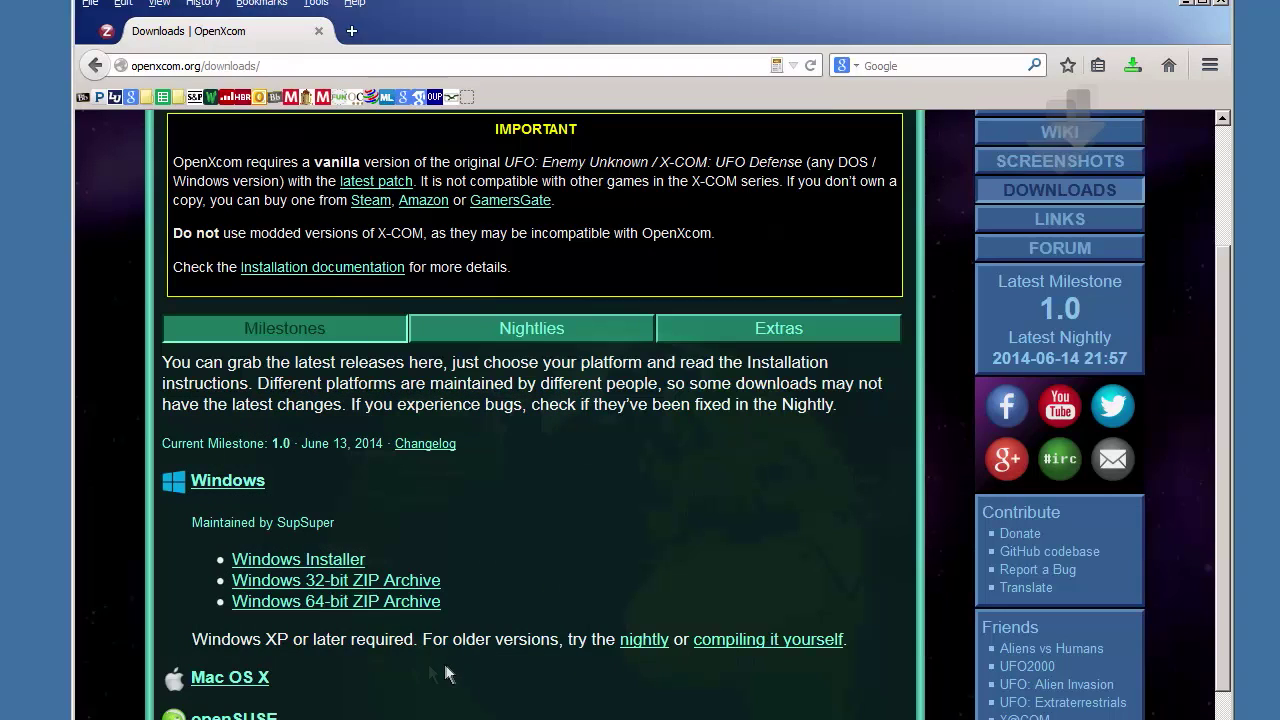
click(1131, 65)
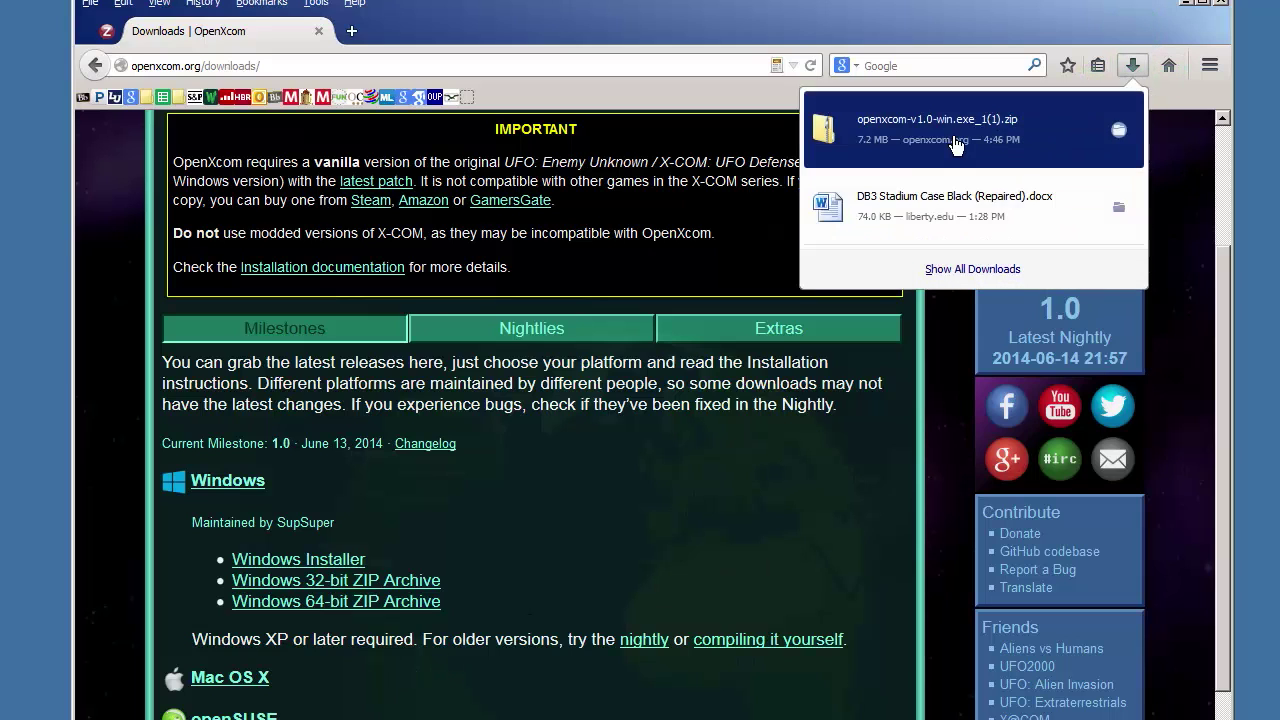
click(1131, 65)
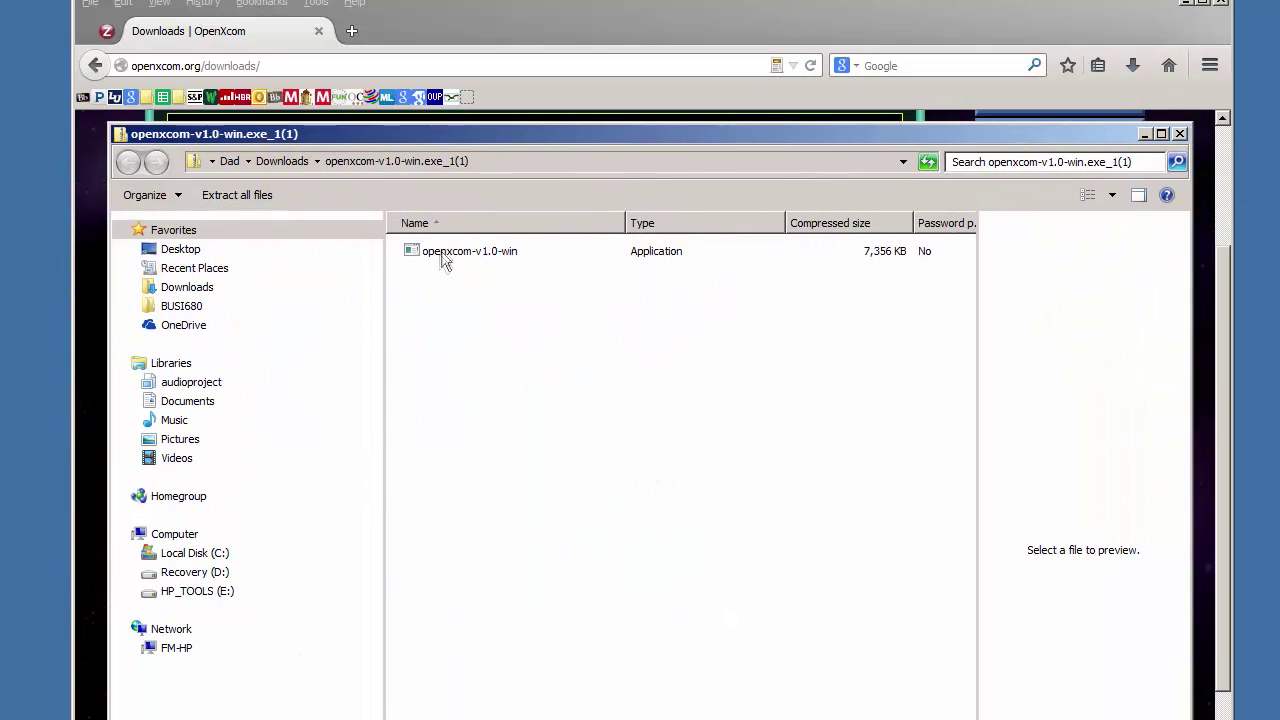
Run openxcom-v1.0-win in English and include the Data Patch component.
click(445, 256)
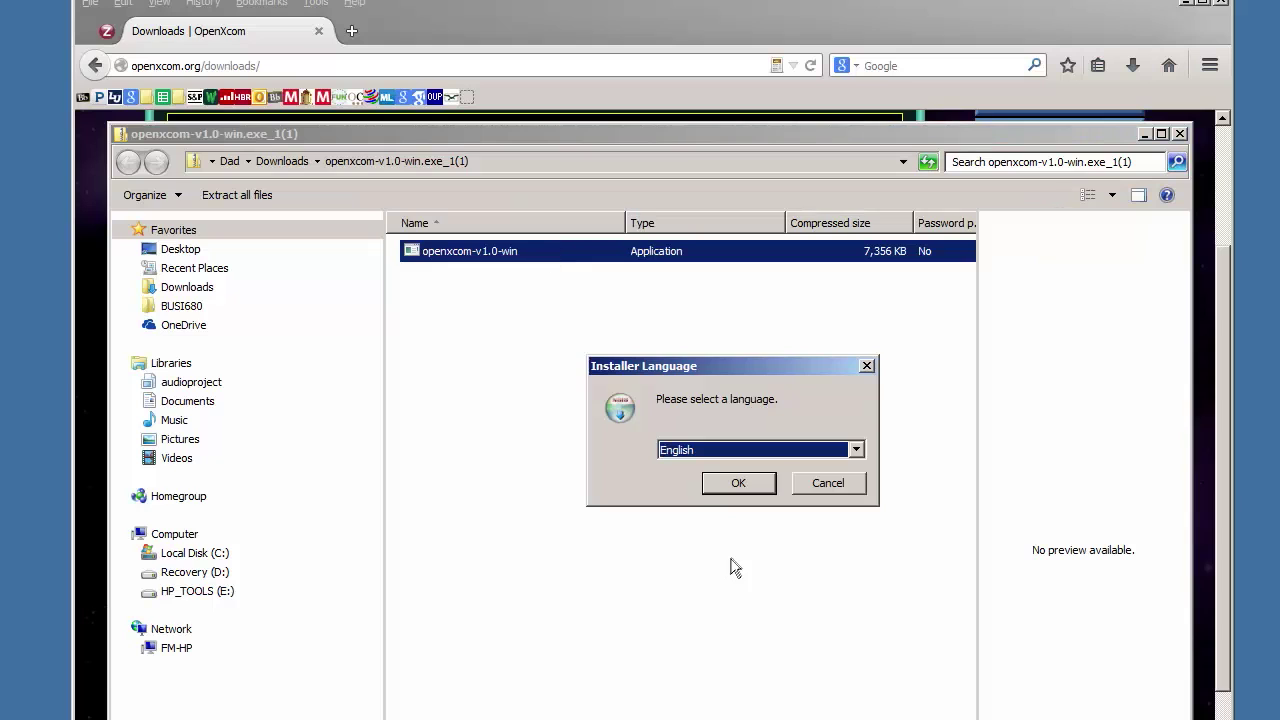
click(749, 486)
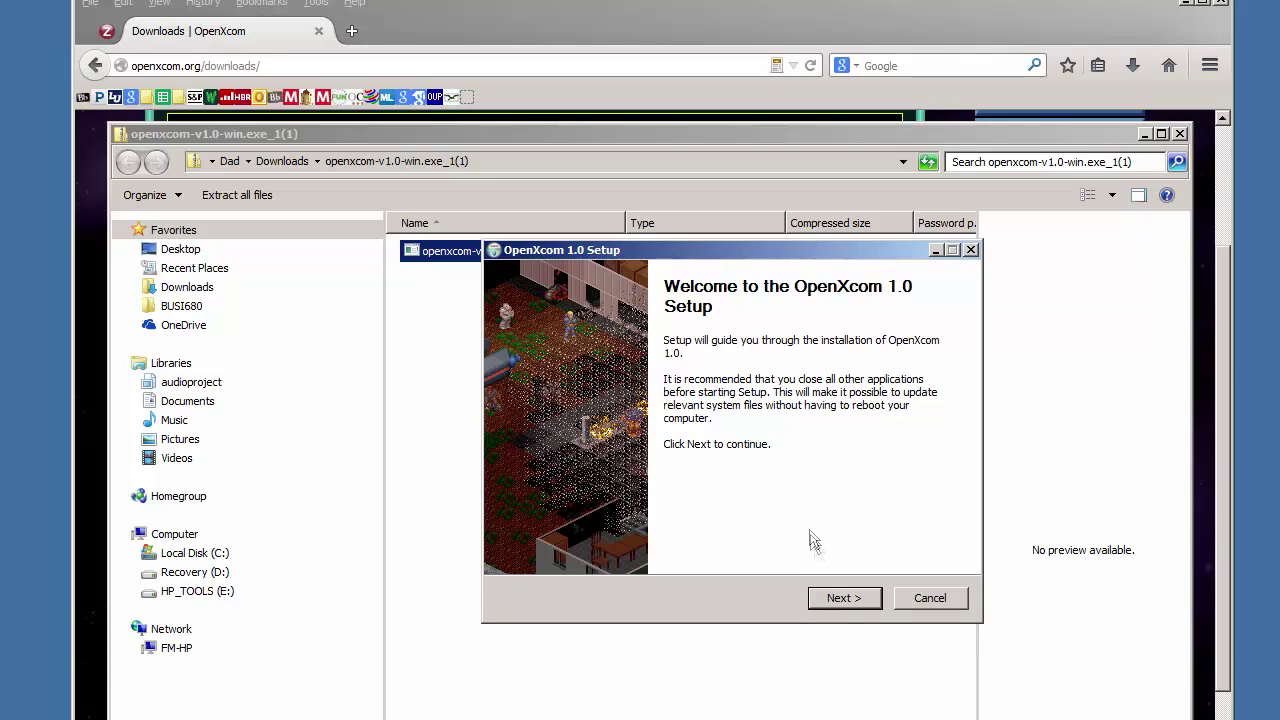
click(839, 597)
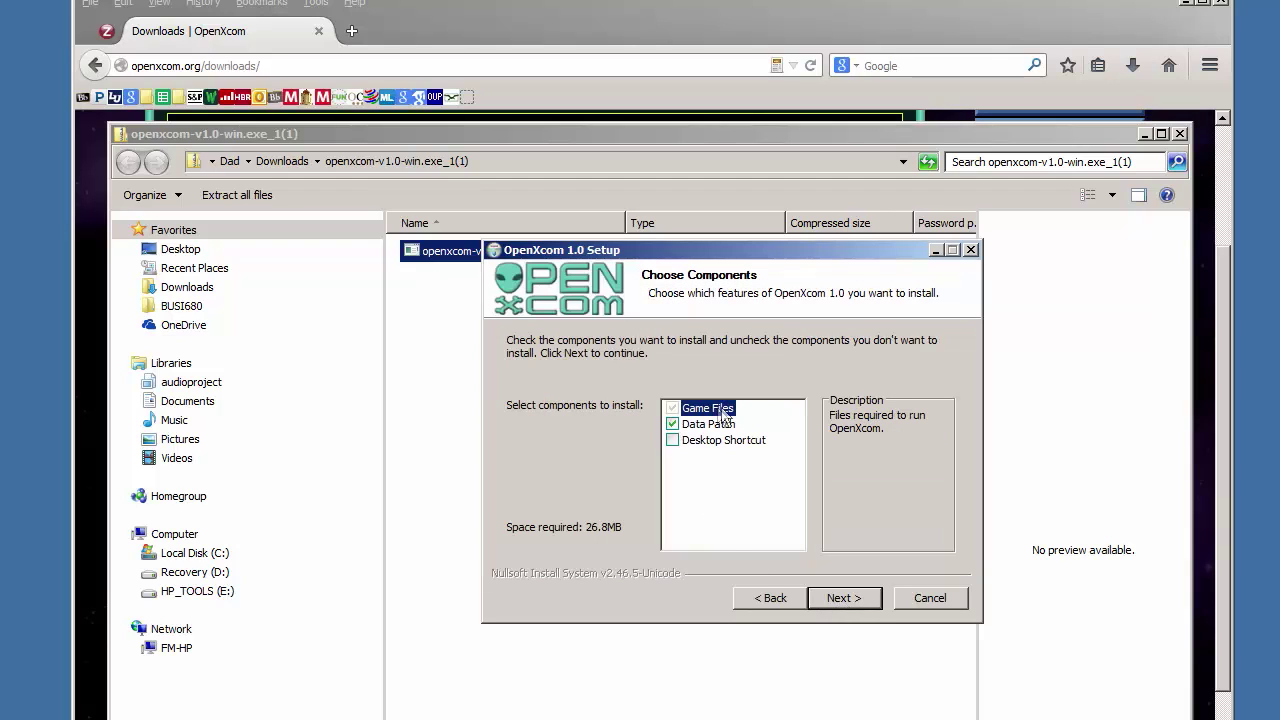
click(672, 424)
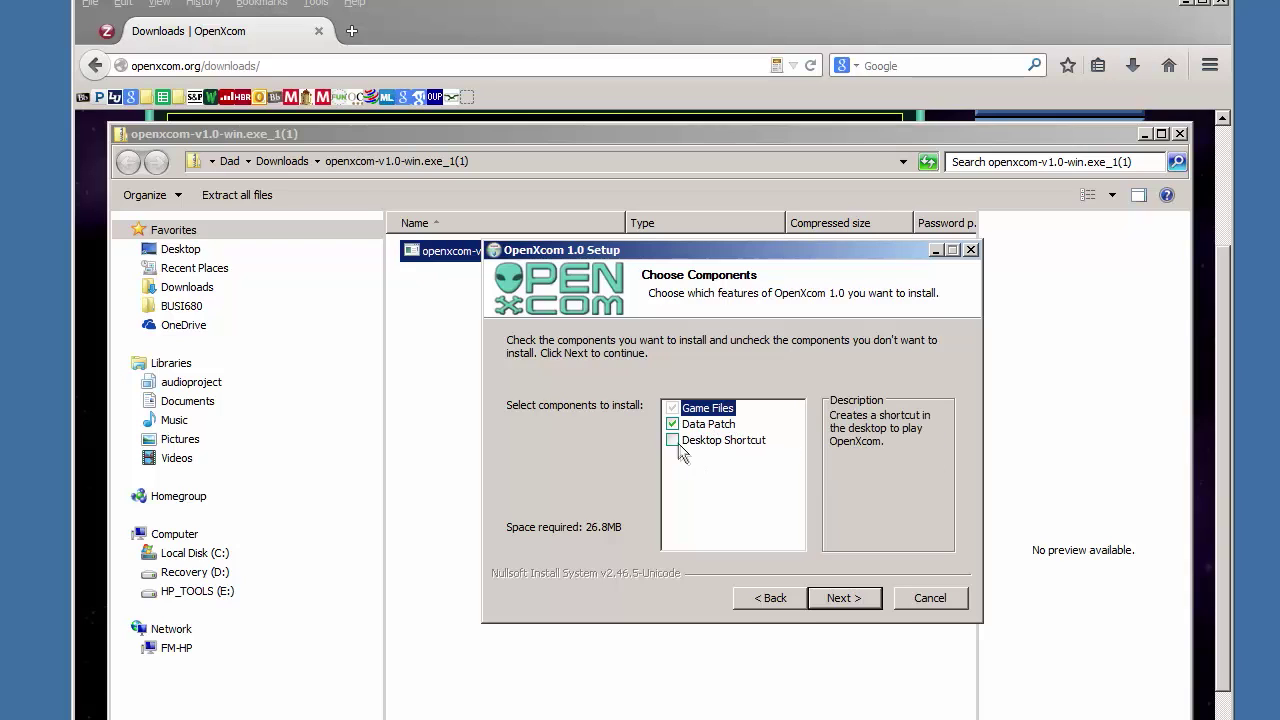
Confirm the Steam X-COM: UFO Defense folder as the data source and install.
click(846, 598)
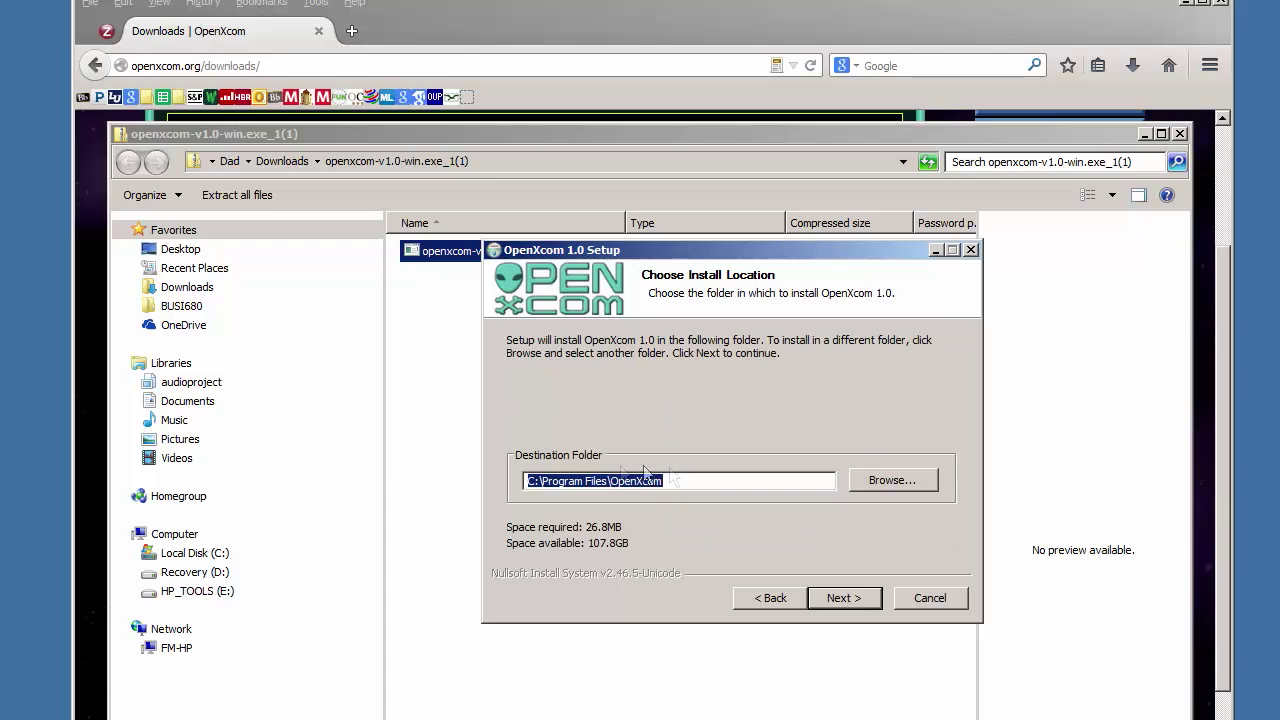
click(841, 597)
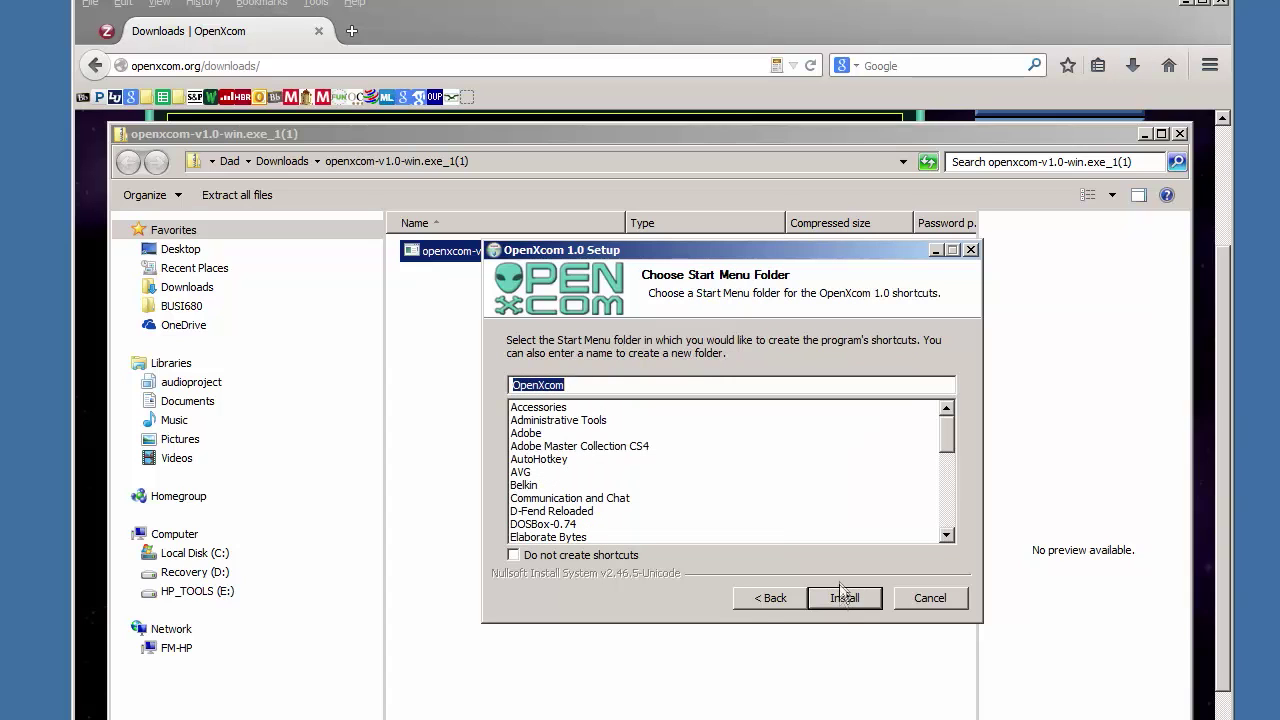
click(763, 603)
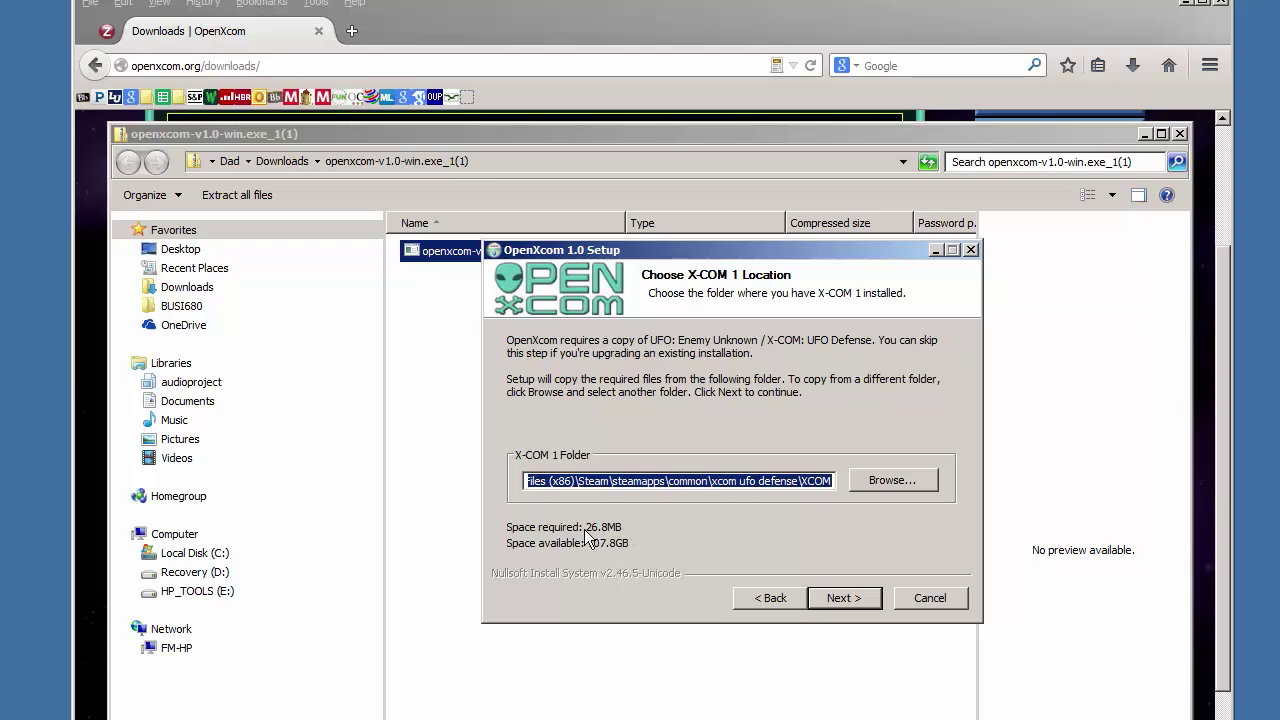
click(822, 598)
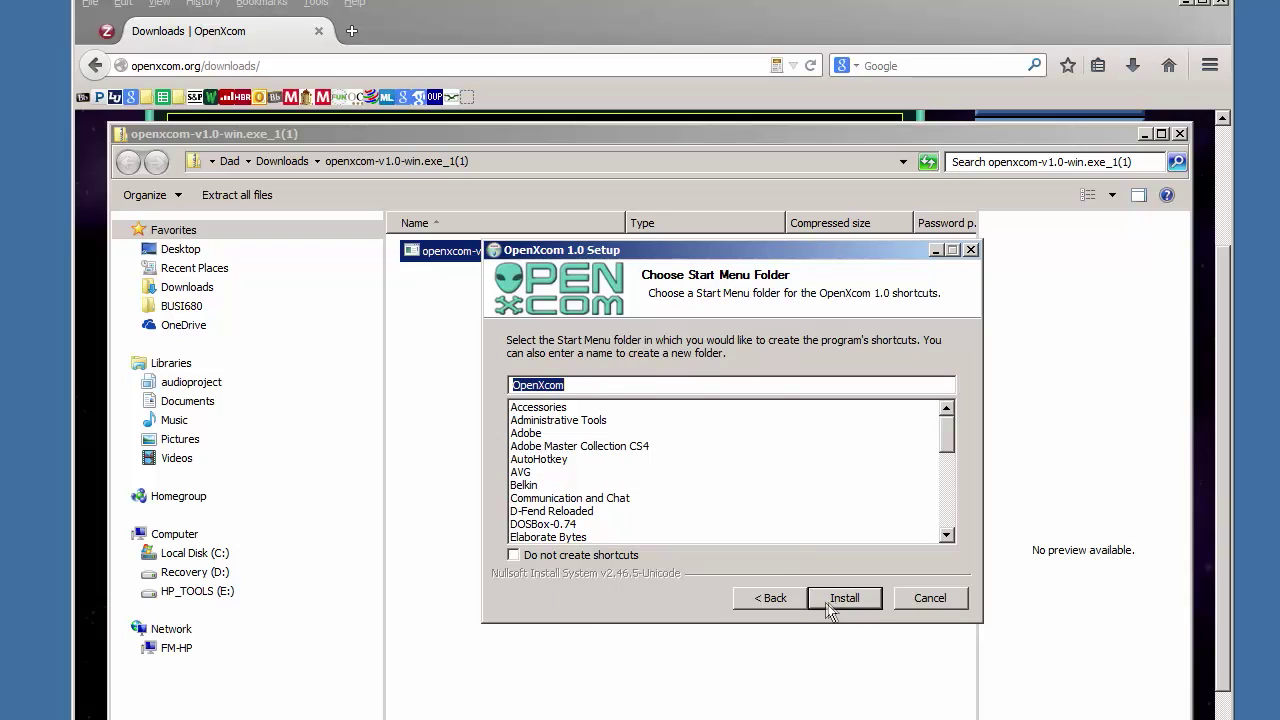
click(851, 598)
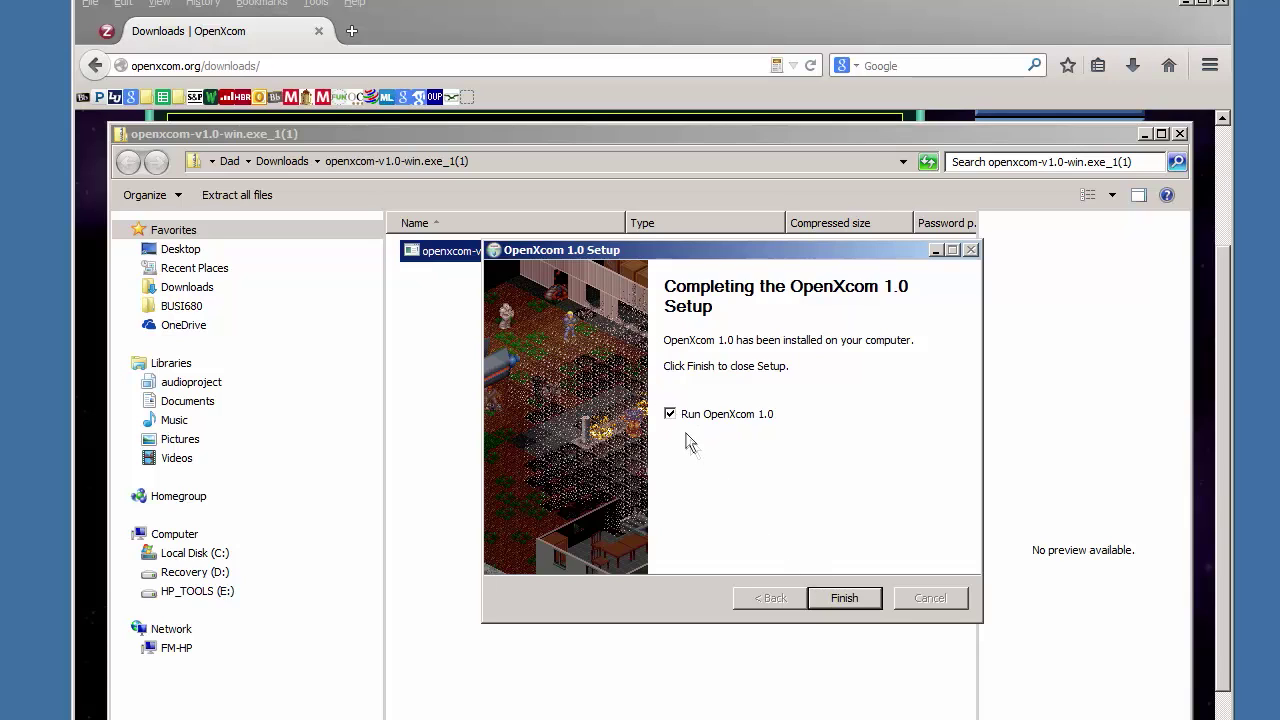
Launch OpenXcom from setup, minimize Explorer and Firefox, and centre the game window.
click(842, 598)
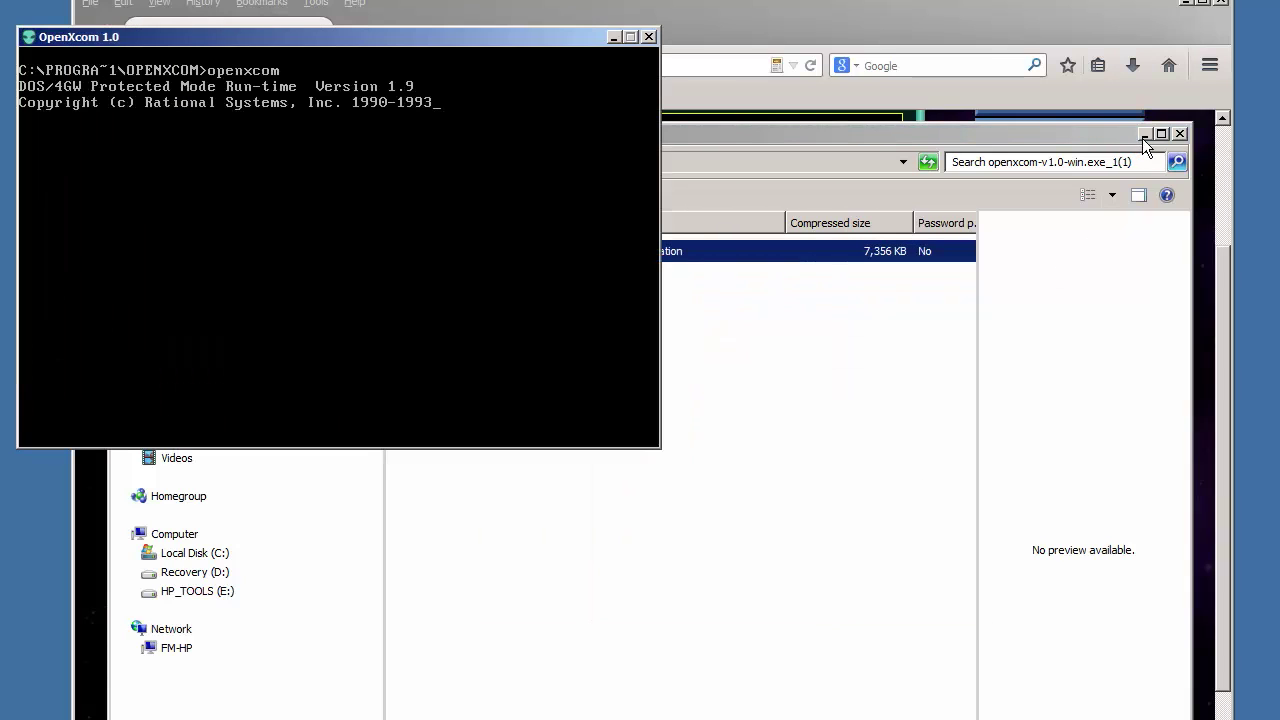
click(1143, 134)
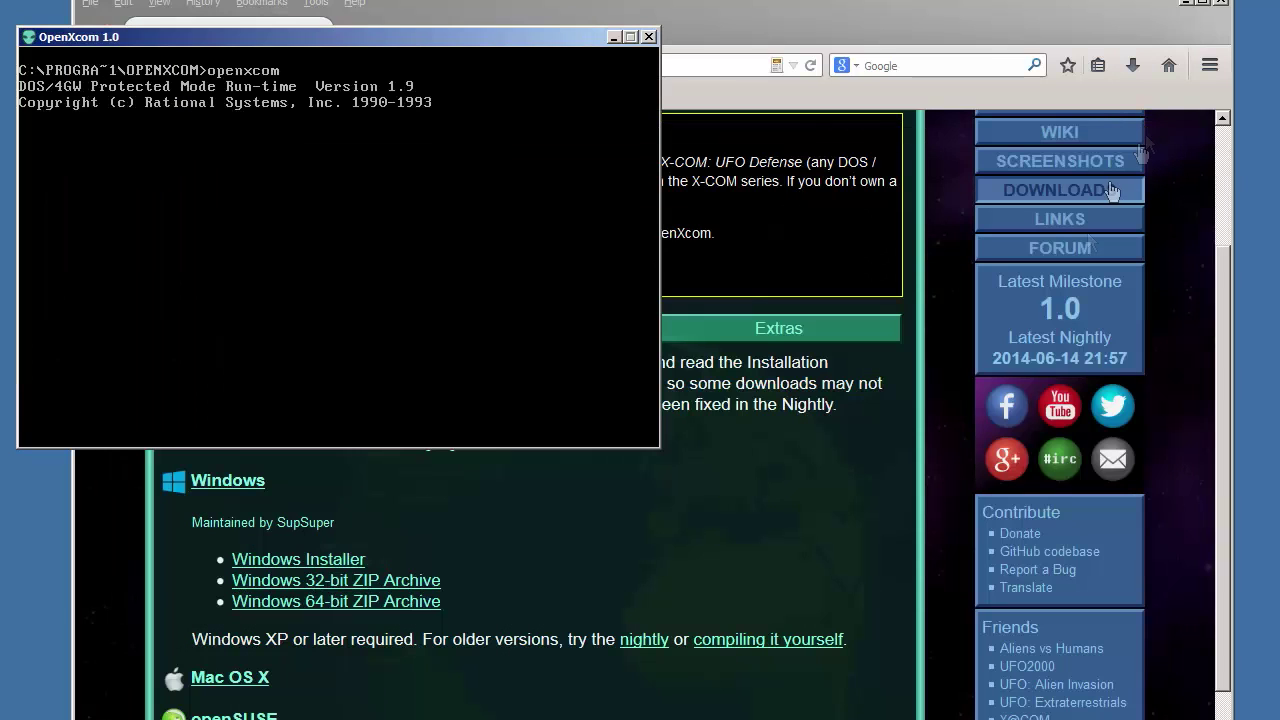
click(1182, 3)
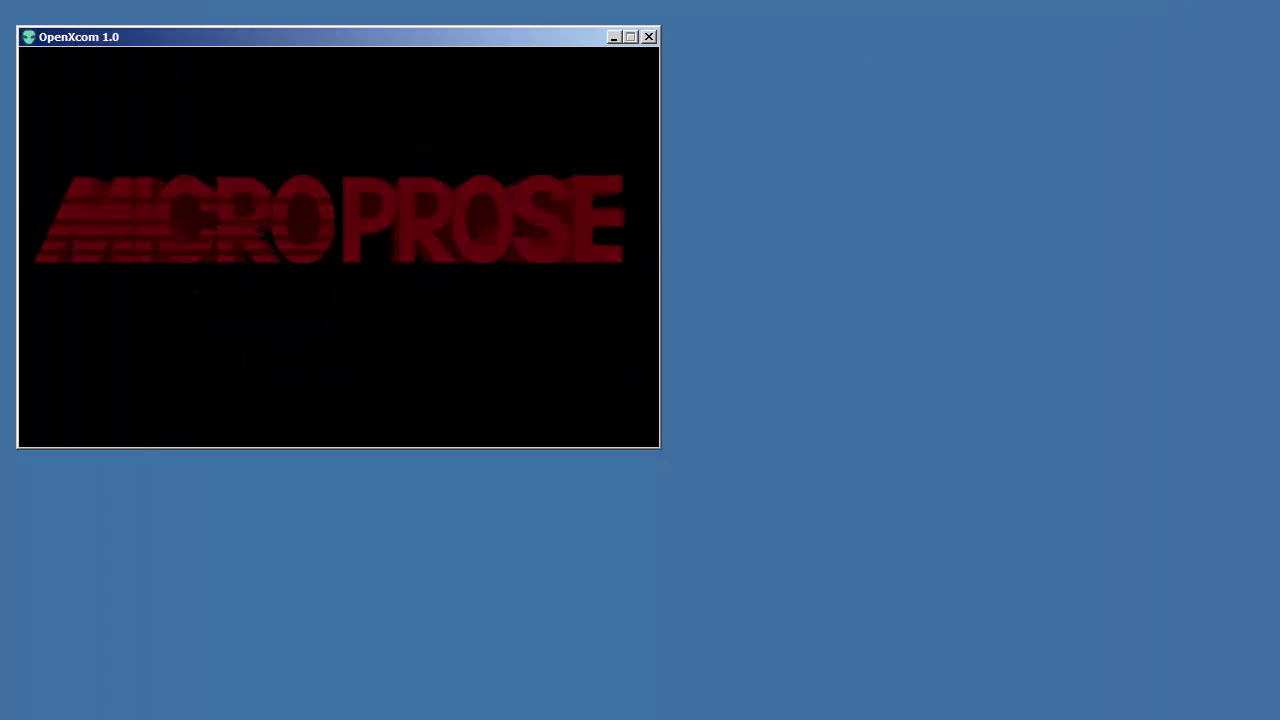
drag(380, 41, 716, 116)
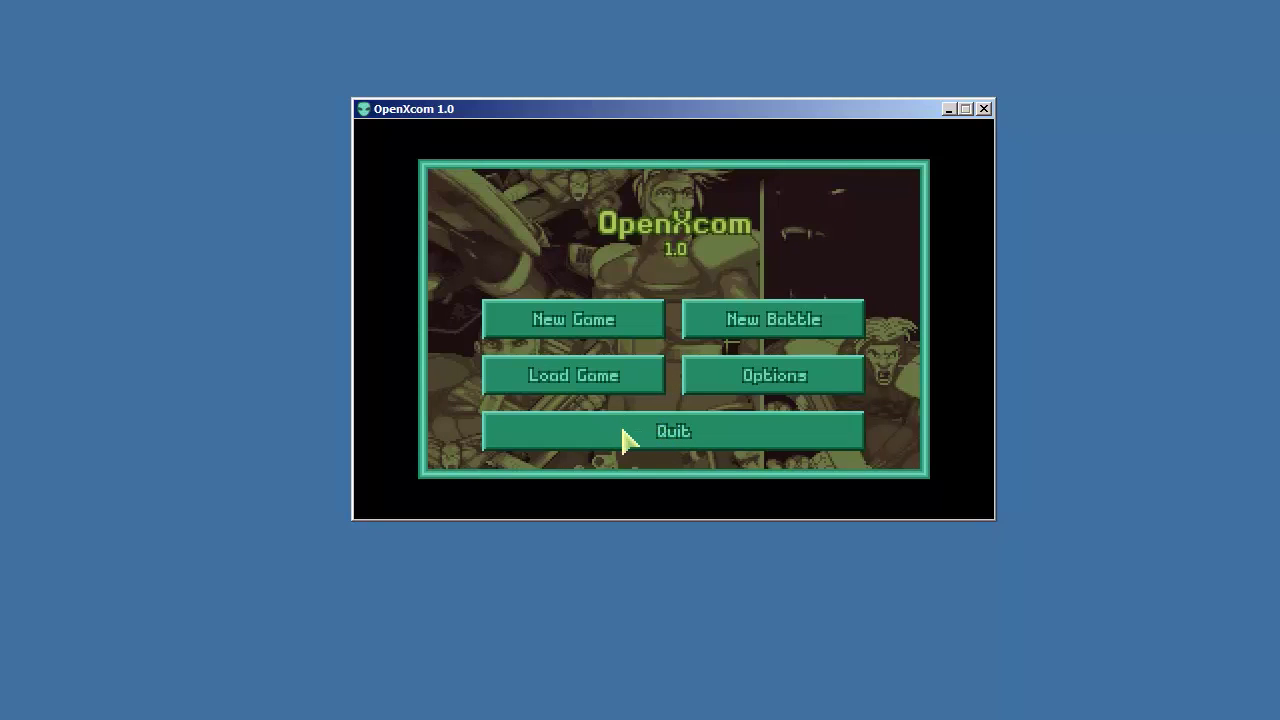
Lower the Music Volume slider in the Audio options and save with OK.
click(778, 388)
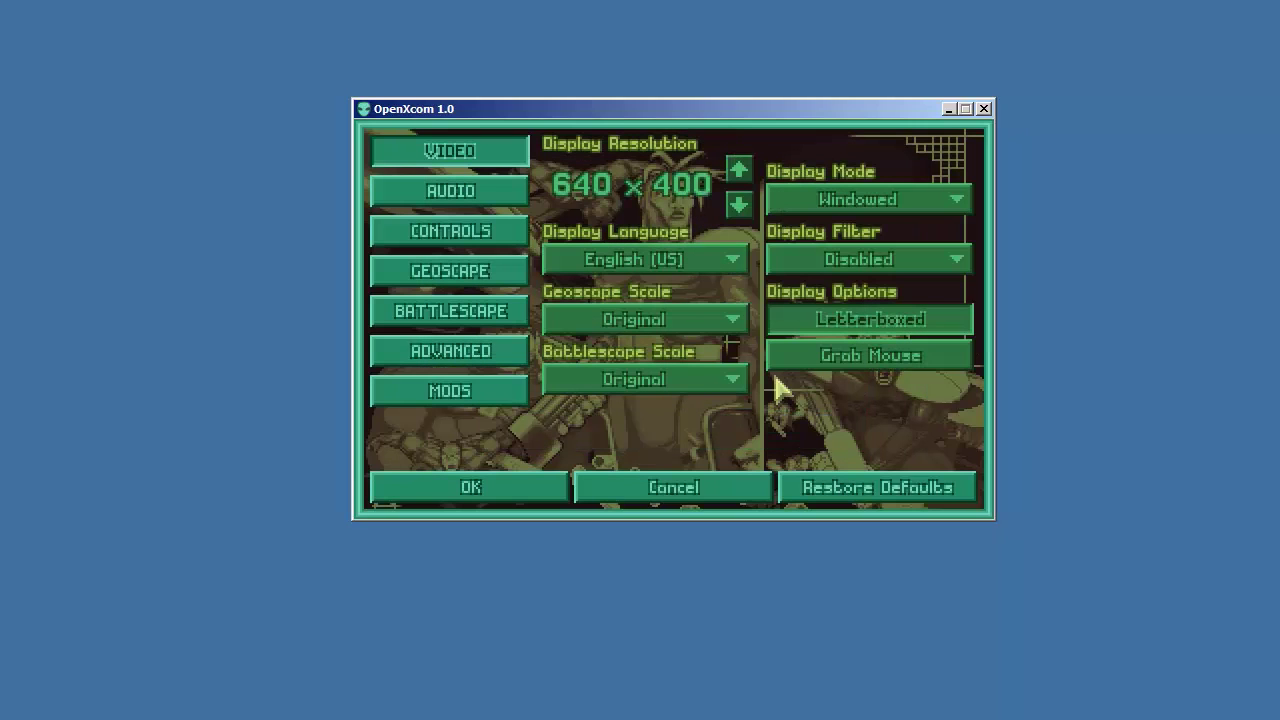
click(458, 200)
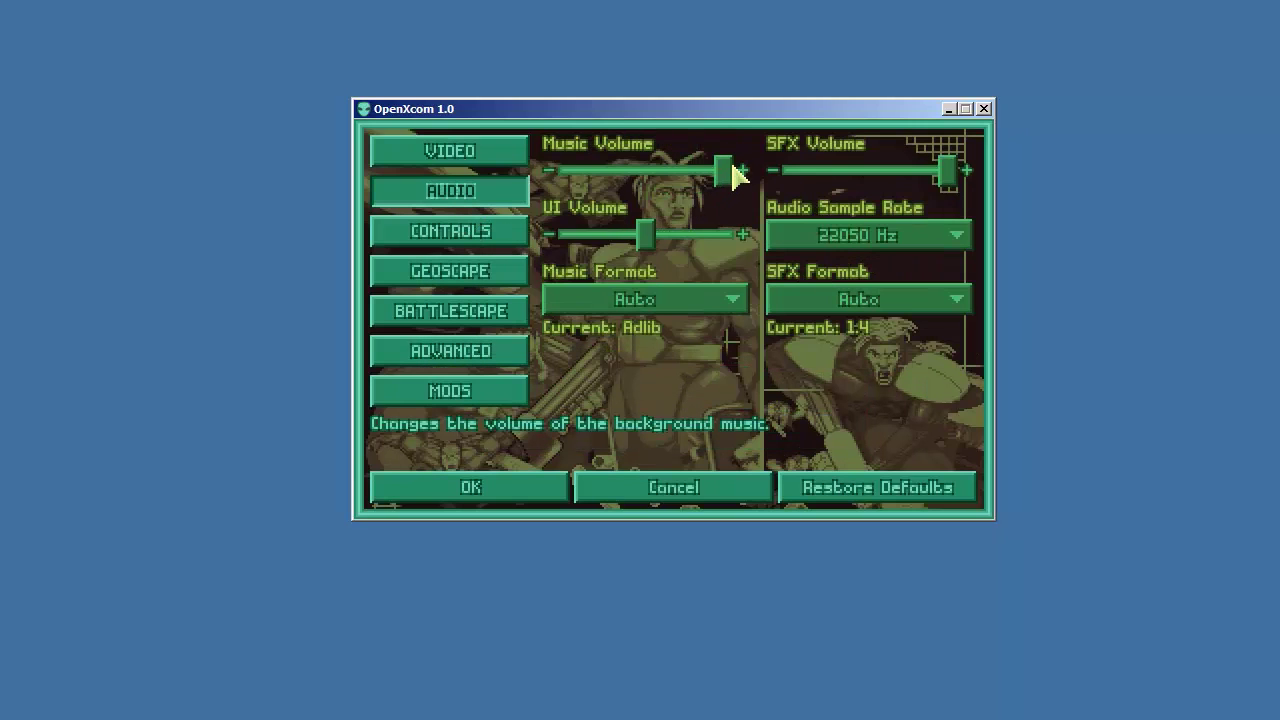
drag(731, 168, 598, 168)
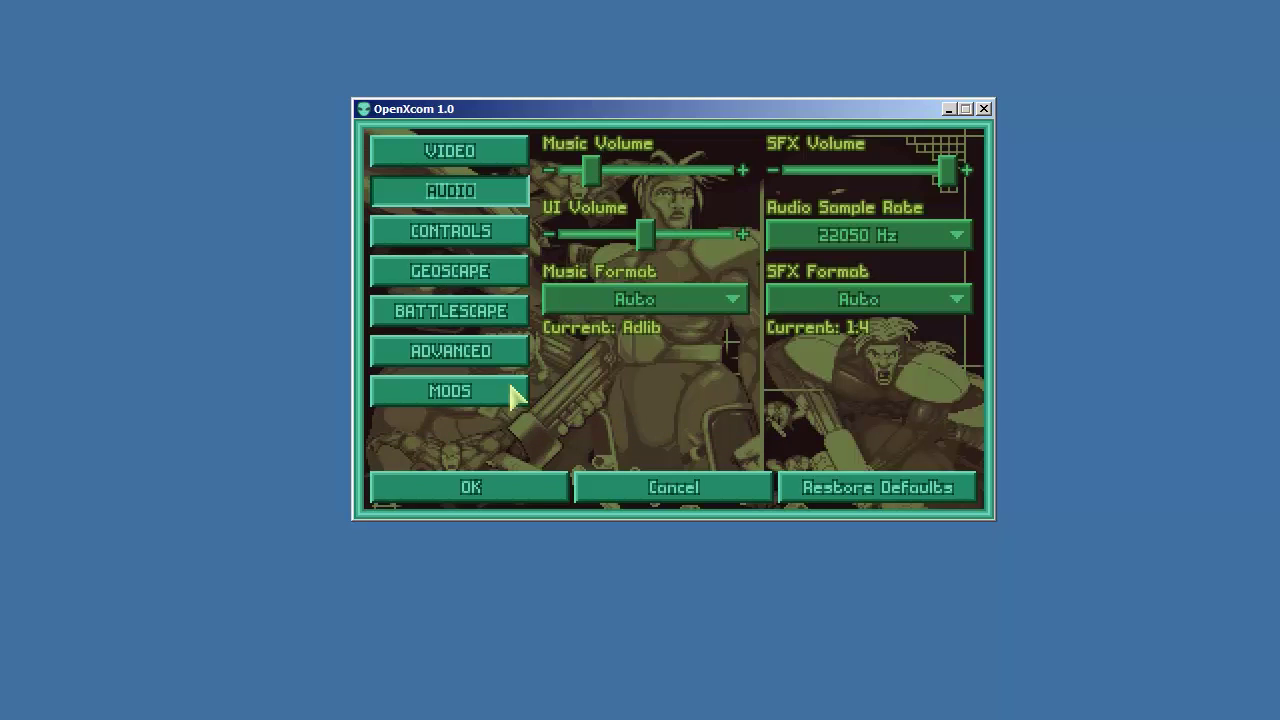
click(492, 490)
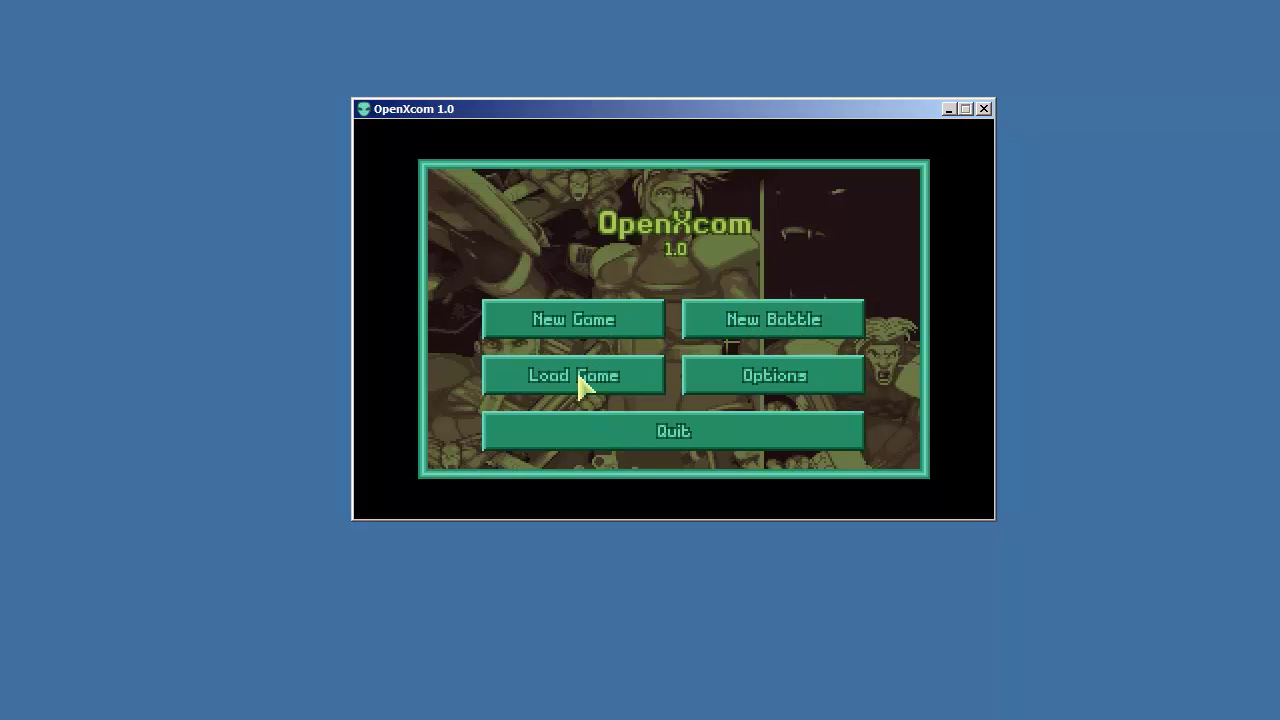
Step the display resolution in Options up to 1280 x 720.
click(757, 384)
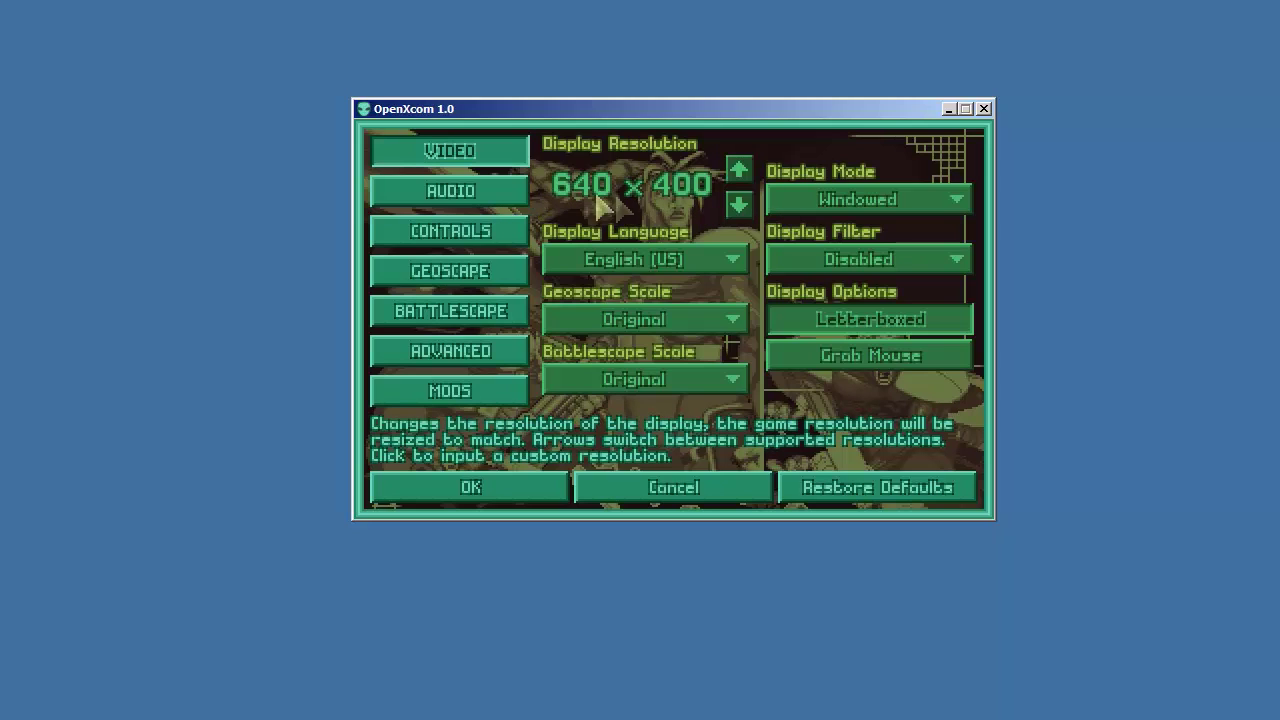
click(737, 174)
click(737, 174)
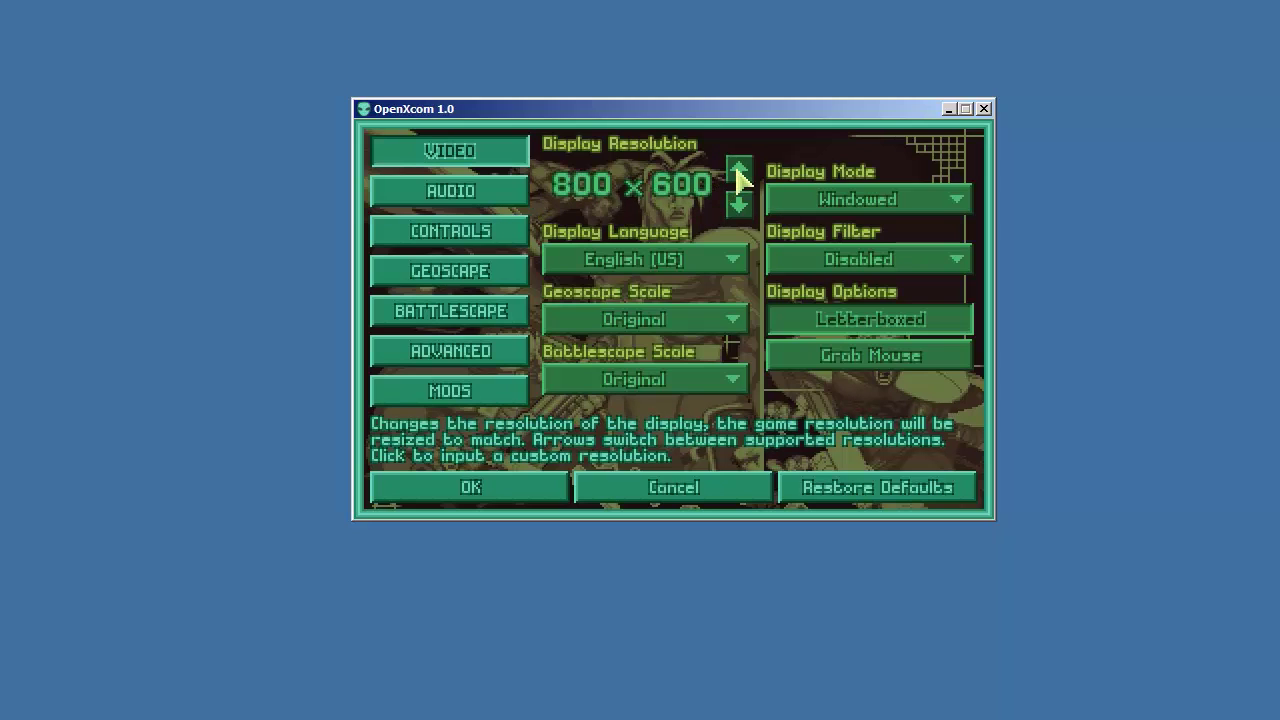
click(736, 176)
click(738, 204)
click(738, 205)
click(738, 205)
click(738, 205)
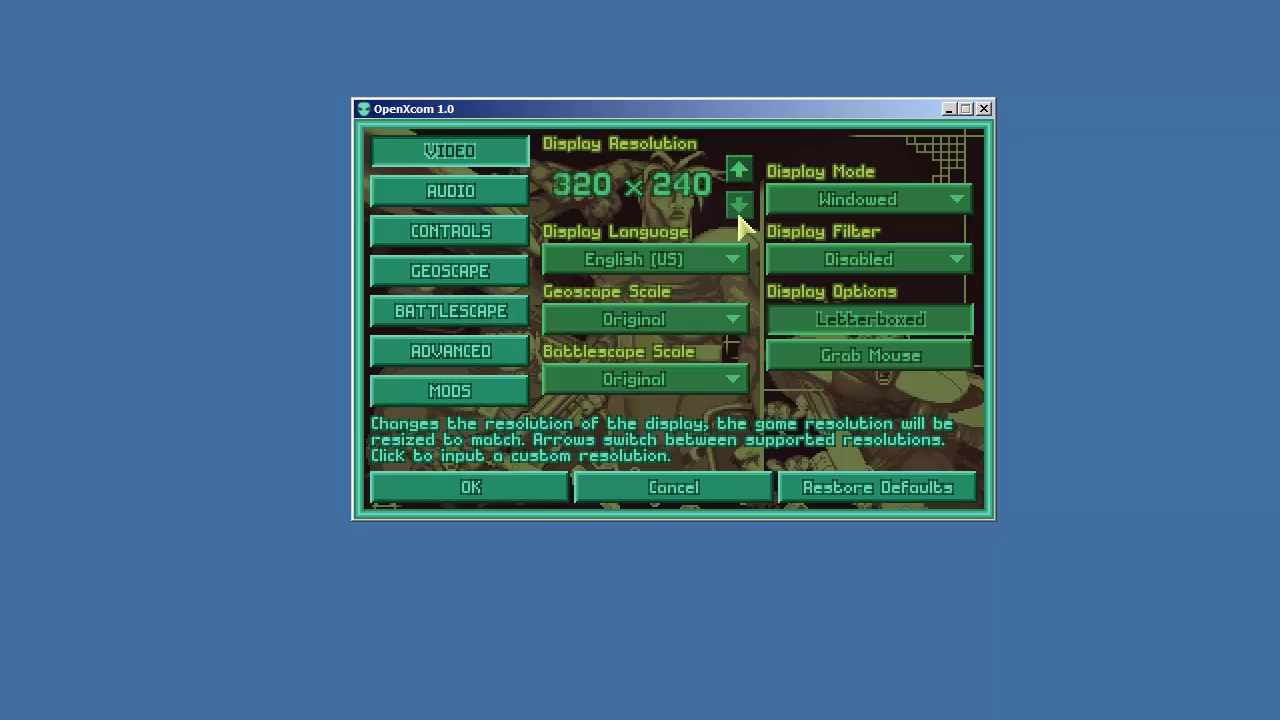
click(738, 206)
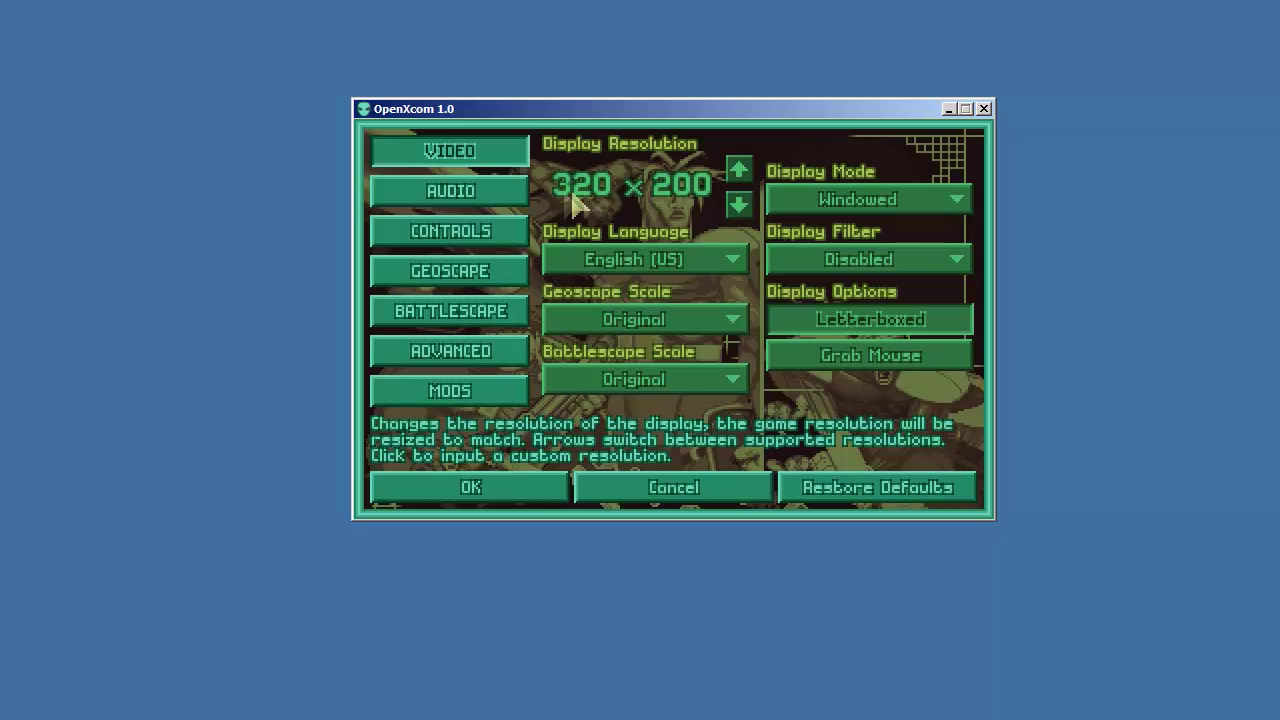
click(740, 172)
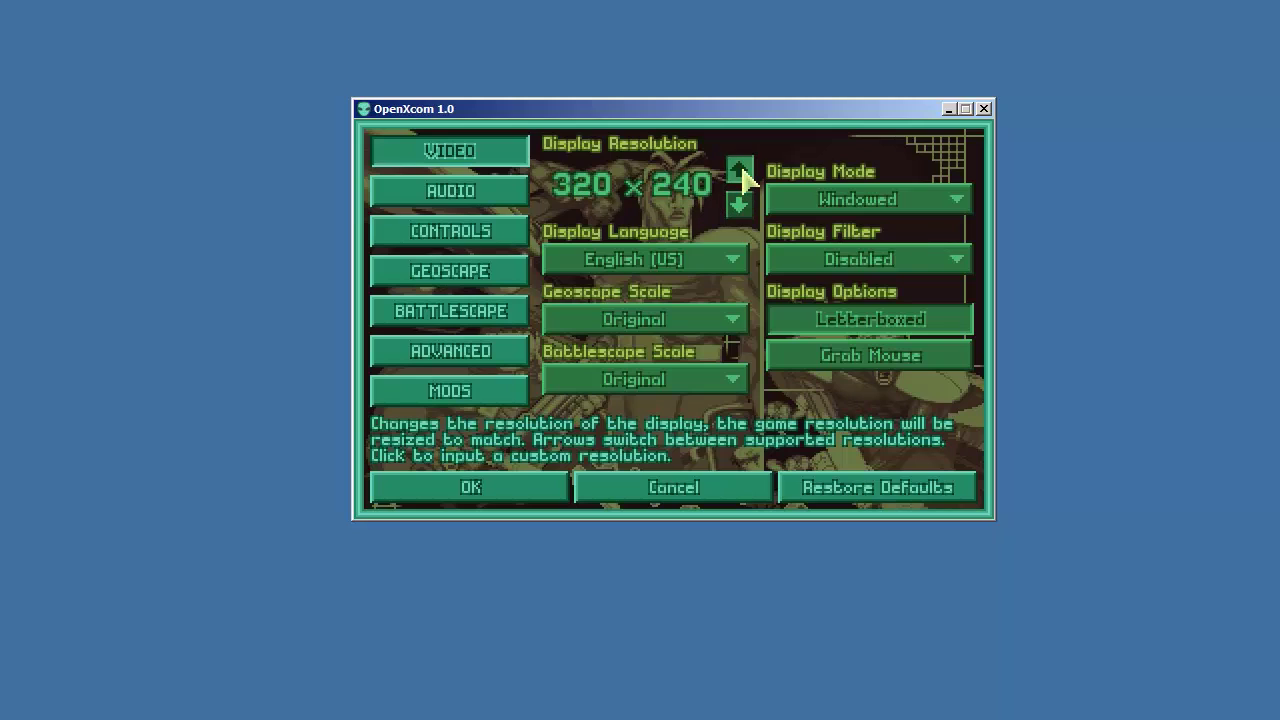
click(740, 172)
click(740, 172)
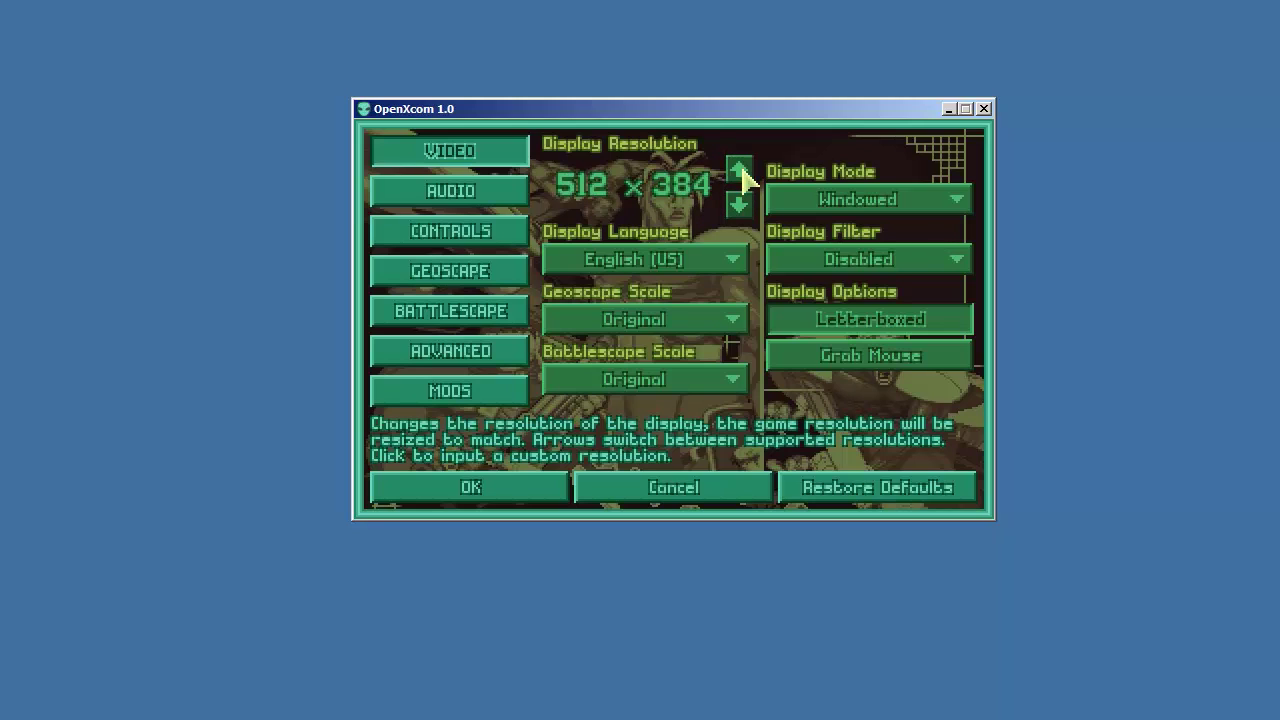
click(741, 172)
click(741, 172)
click(741, 172)
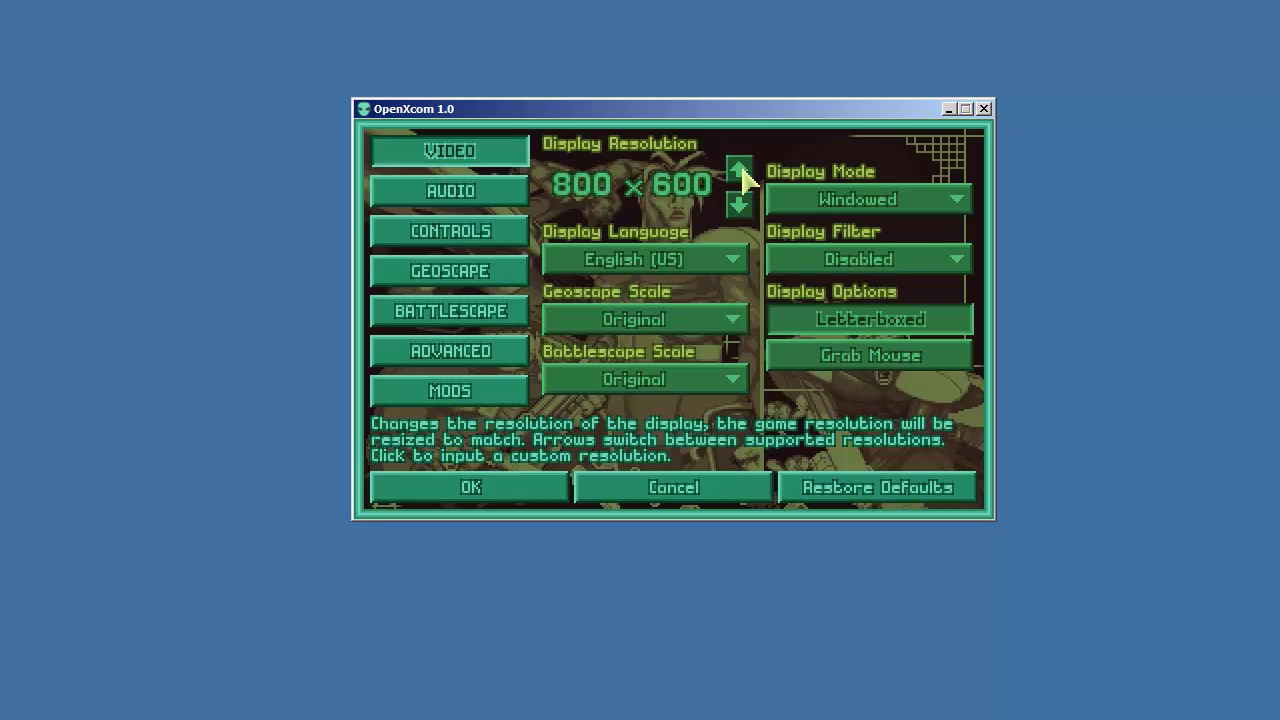
click(741, 172)
click(741, 172)
click(741, 172)
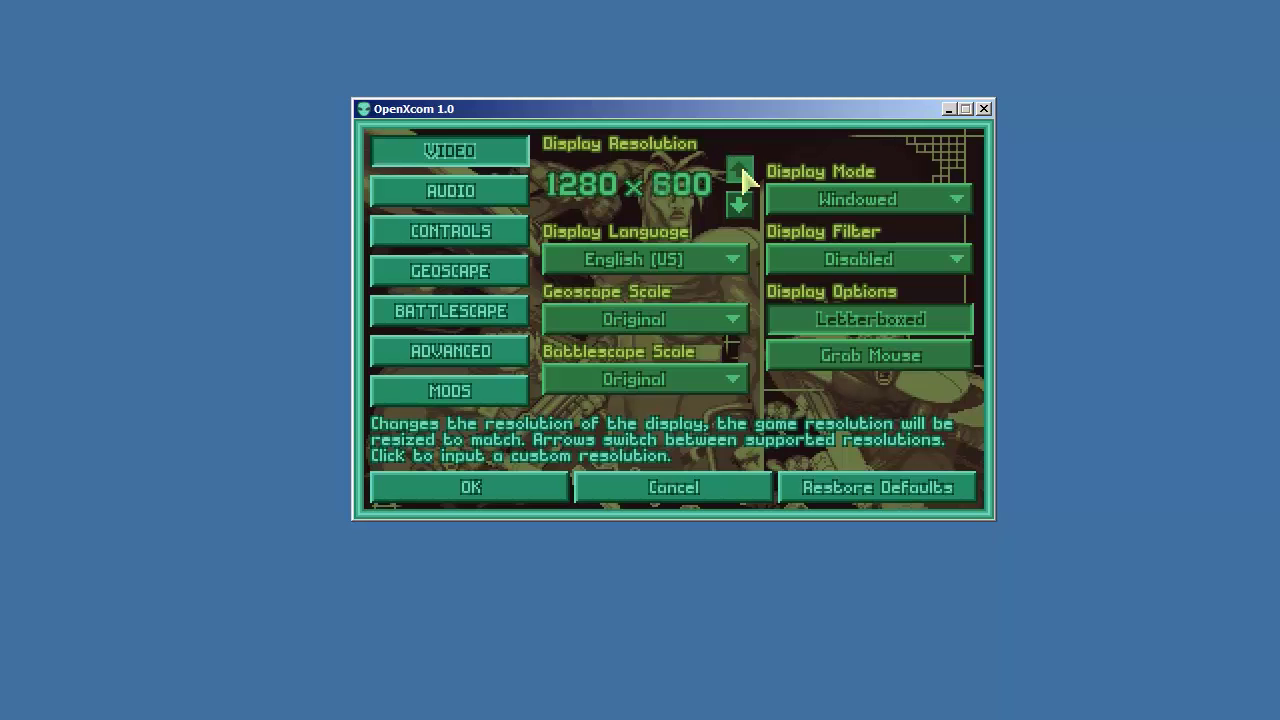
click(741, 172)
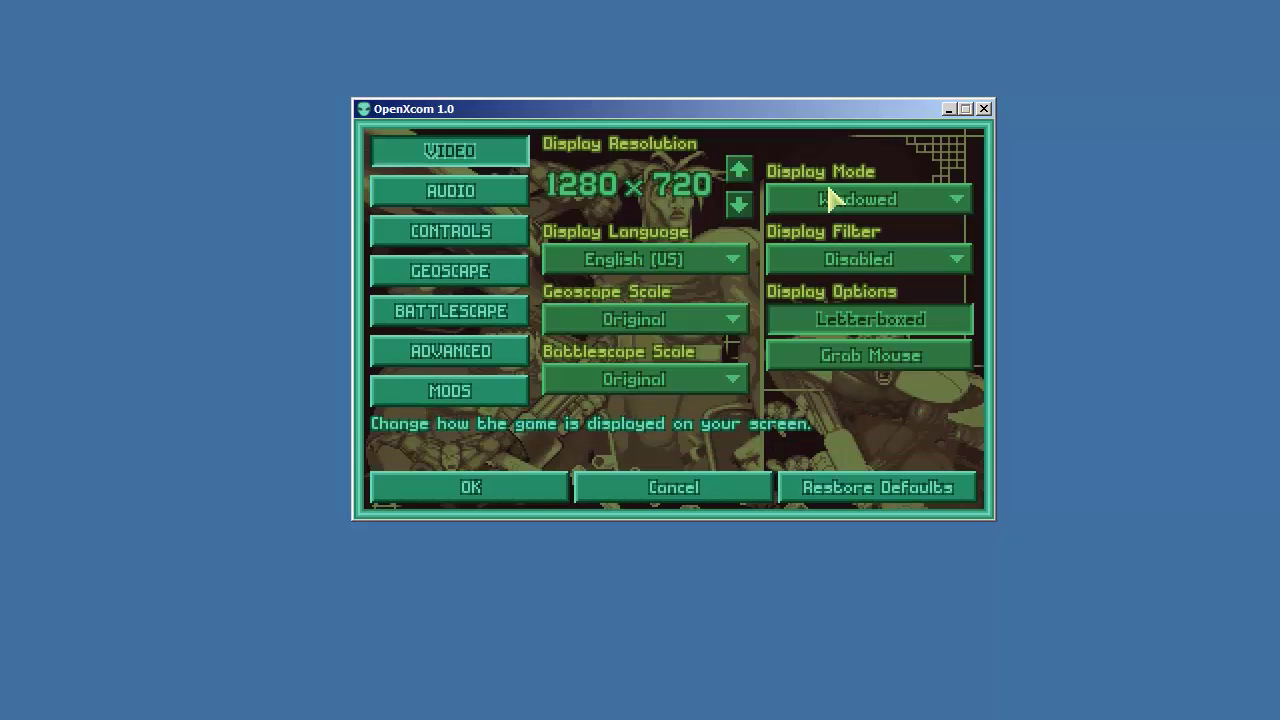
Keep the display mode Windowed and the display filter Disabled.
click(930, 203)
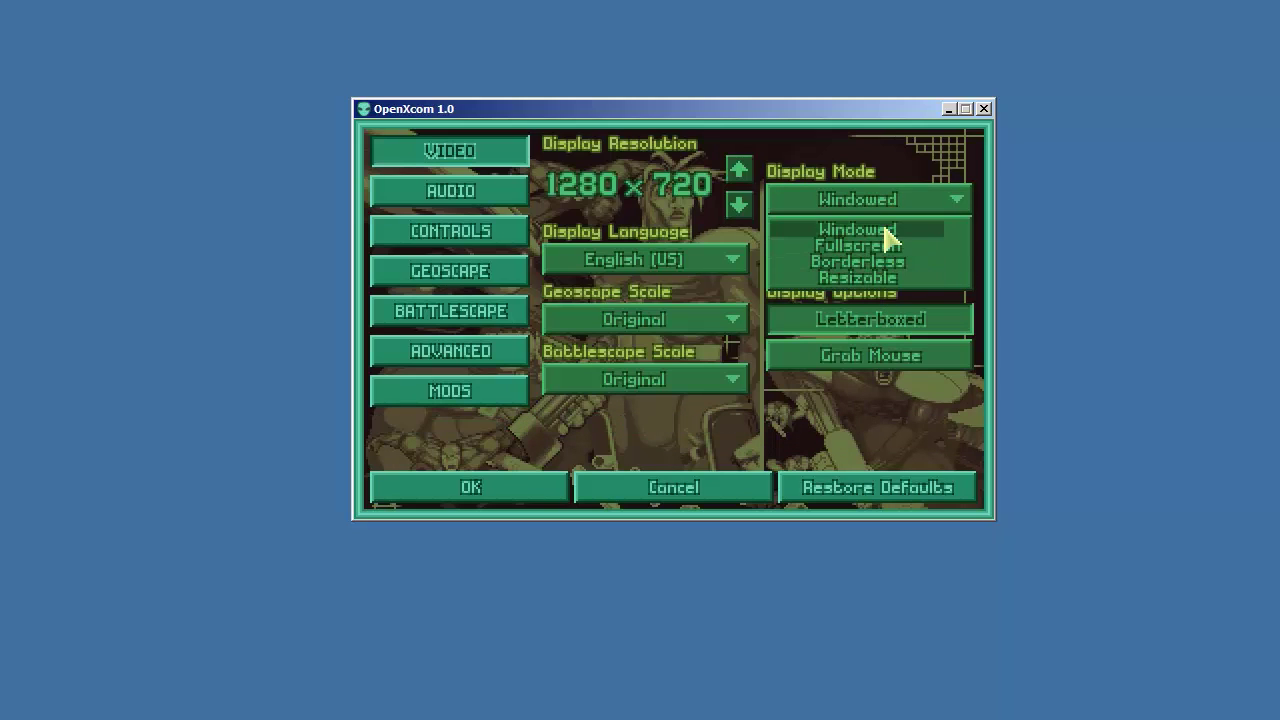
click(885, 229)
click(910, 262)
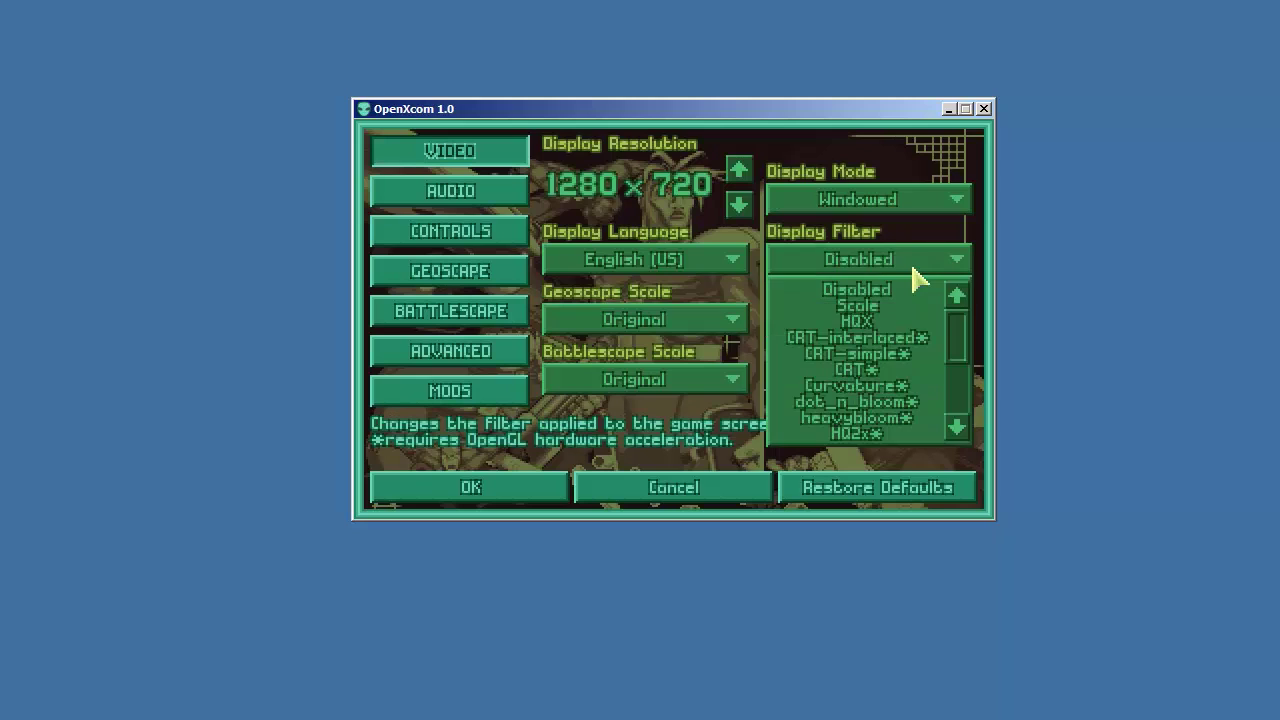
click(914, 262)
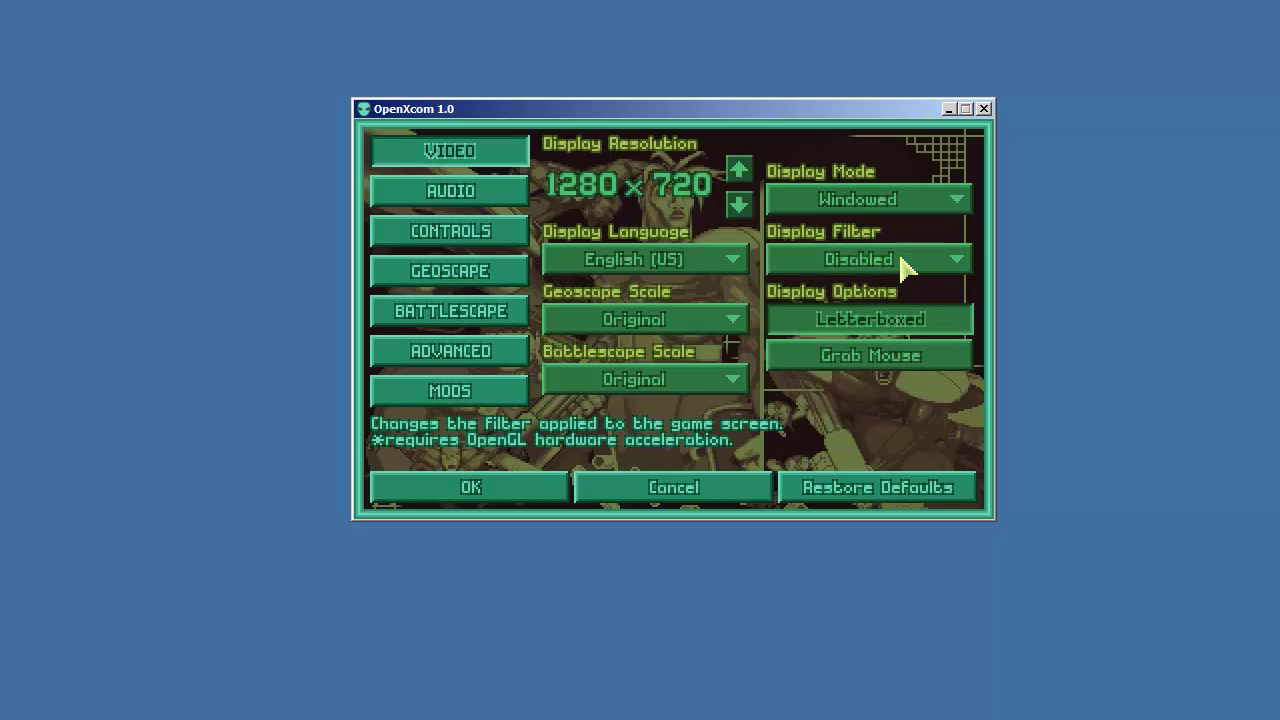
click(903, 266)
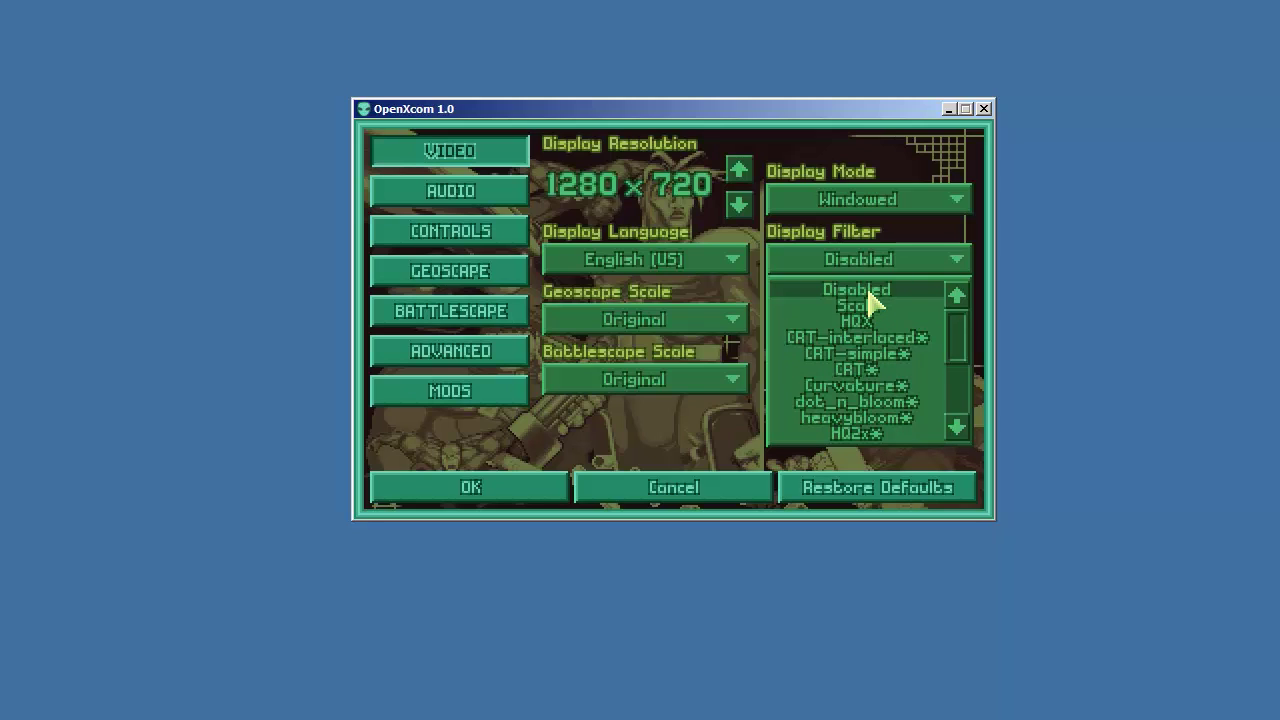
click(868, 293)
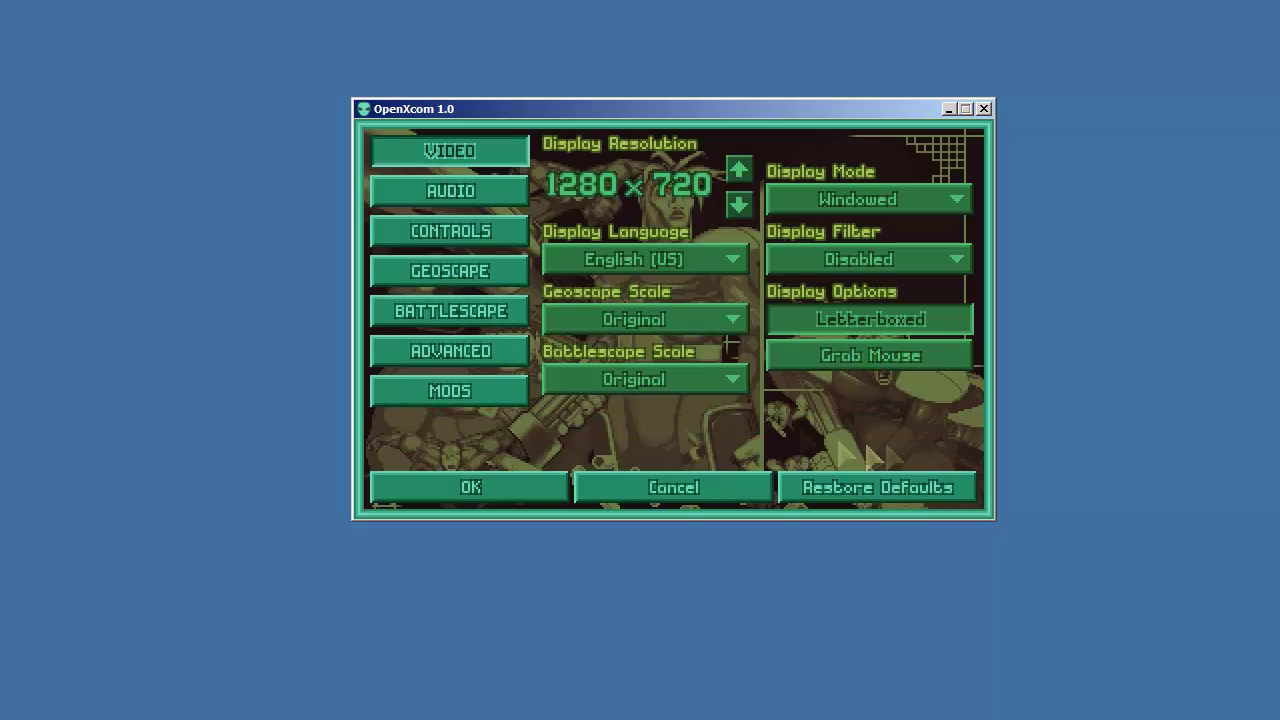
Set both Geoscape Scale and Battlescape Scale to 2x Original.
click(698, 320)
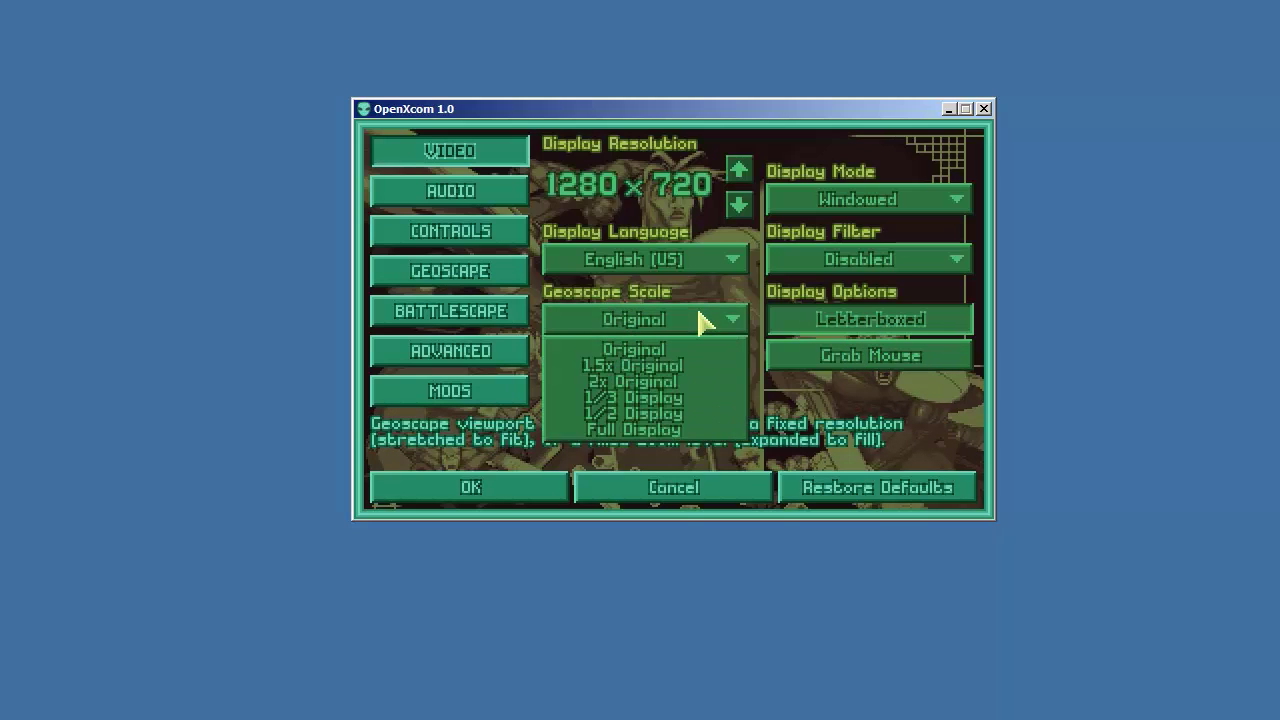
click(637, 383)
click(686, 380)
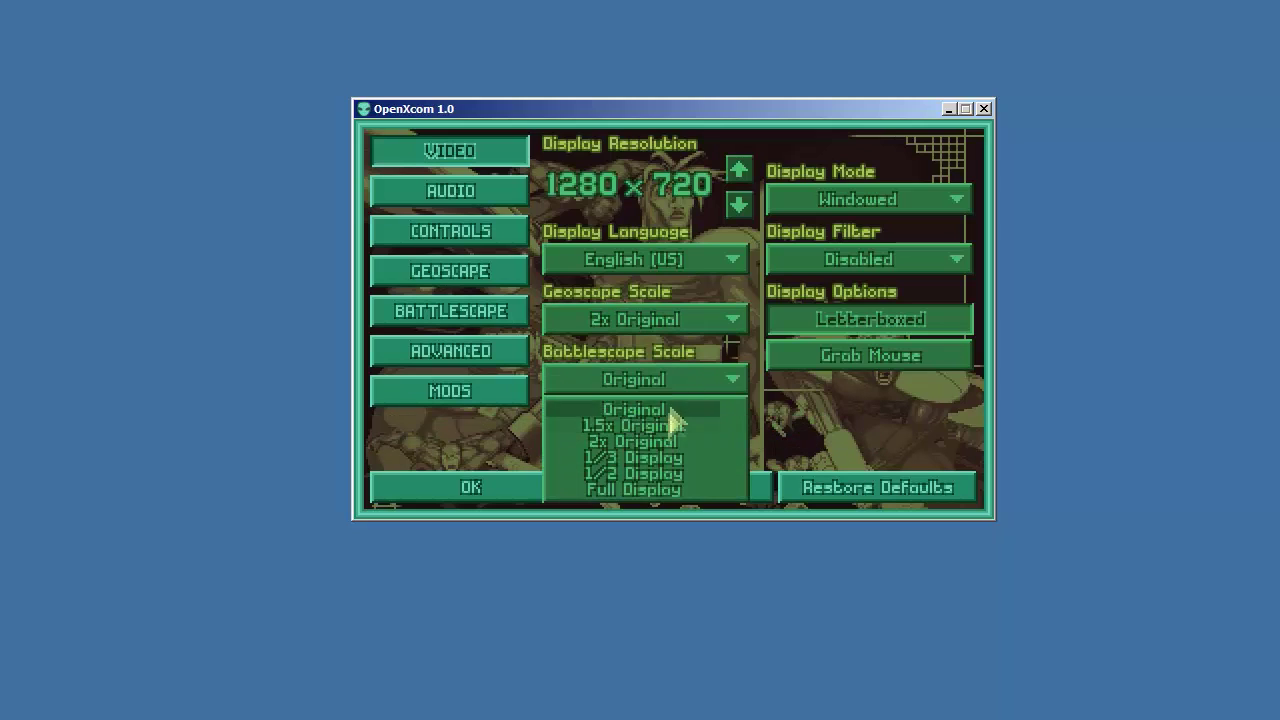
click(672, 440)
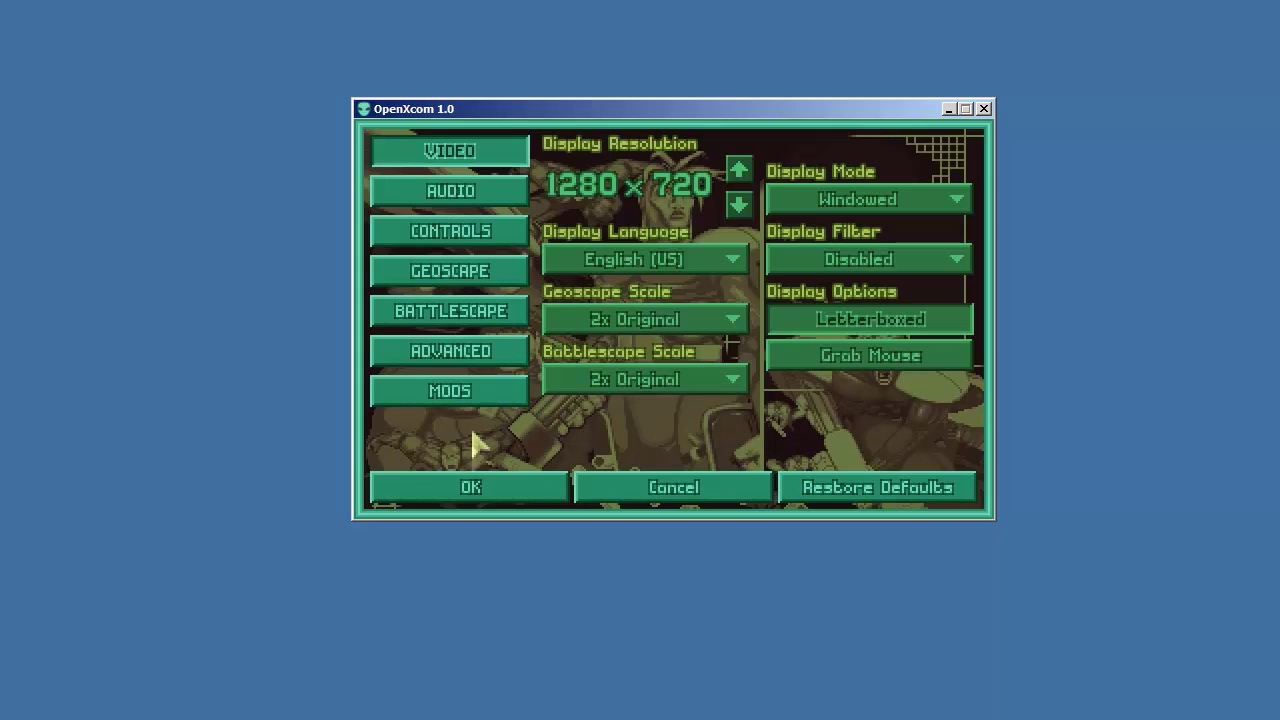
click(462, 200)
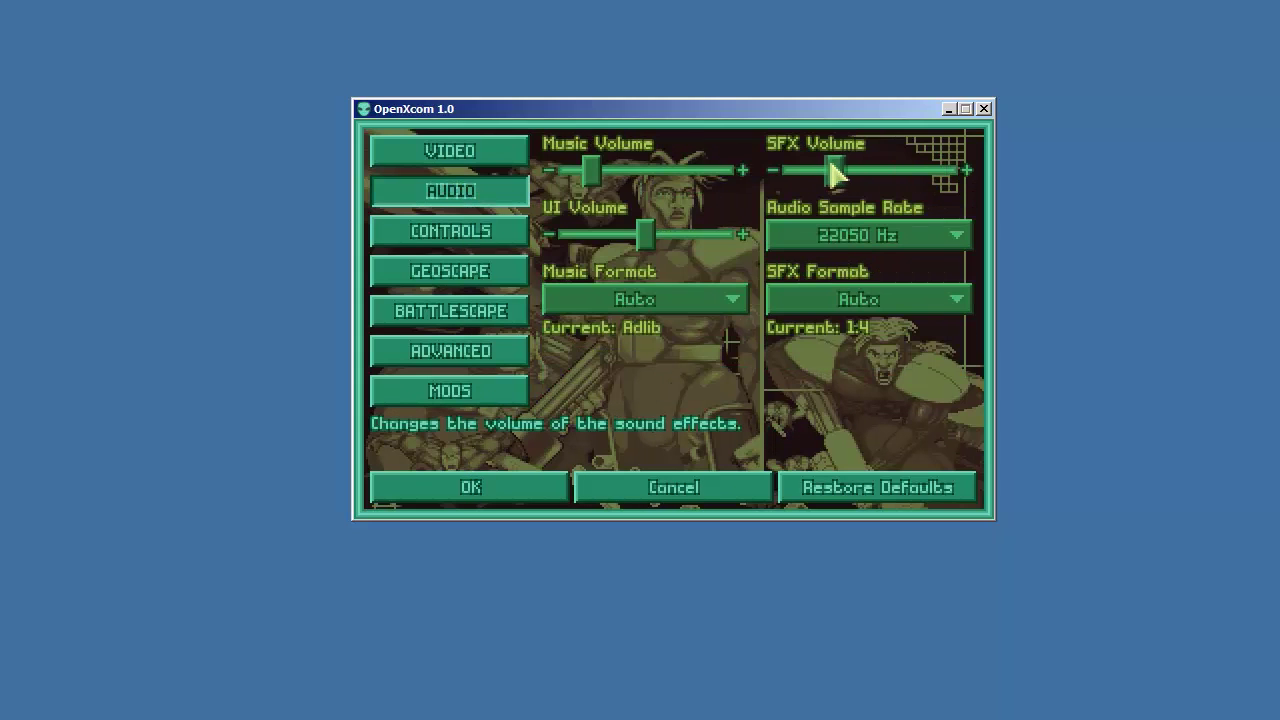
Turn the UI volume down and keep the sample rate at 22050 Hz.
drag(645, 234, 600, 243)
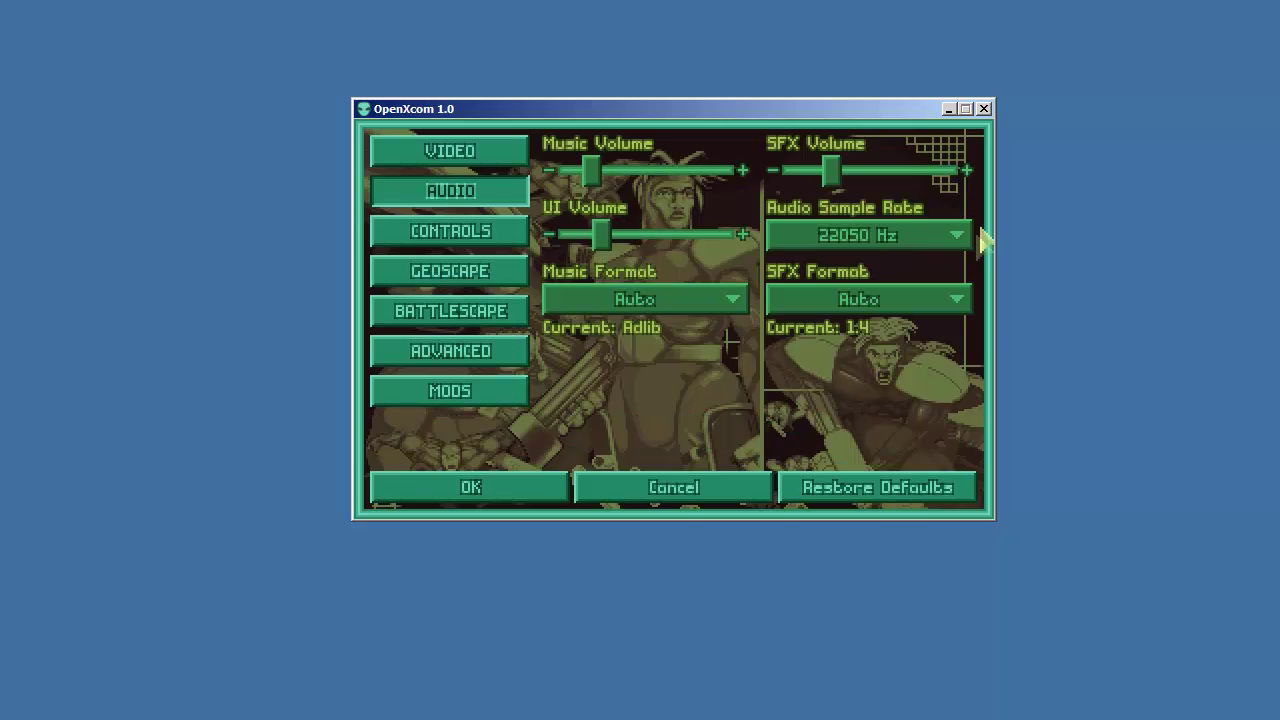
click(928, 245)
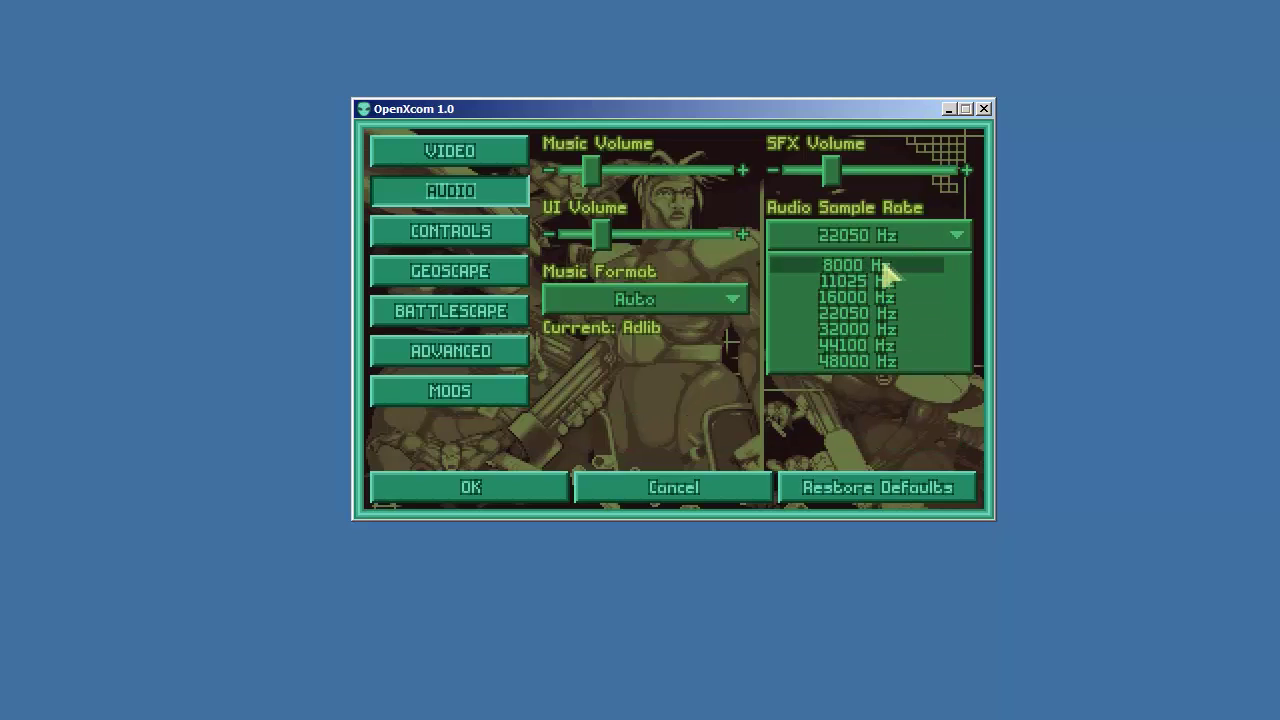
click(905, 240)
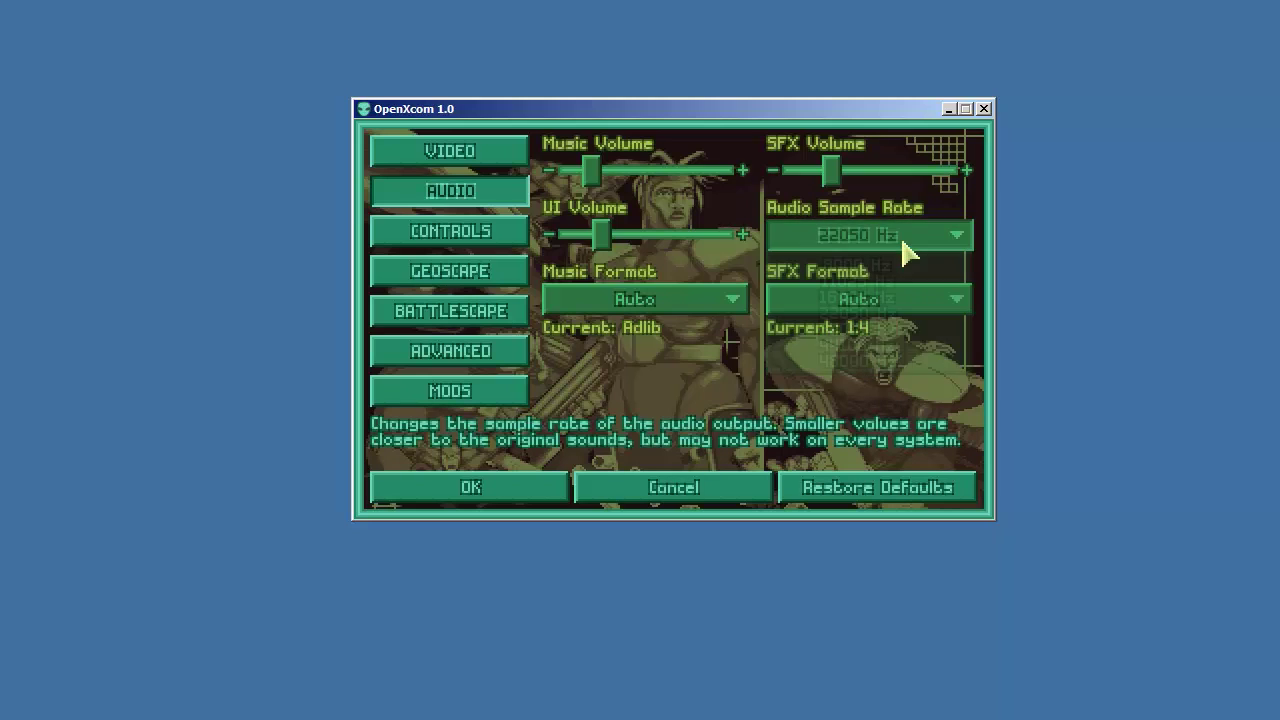
Keep both SFX Format and Music Format on Auto.
click(923, 306)
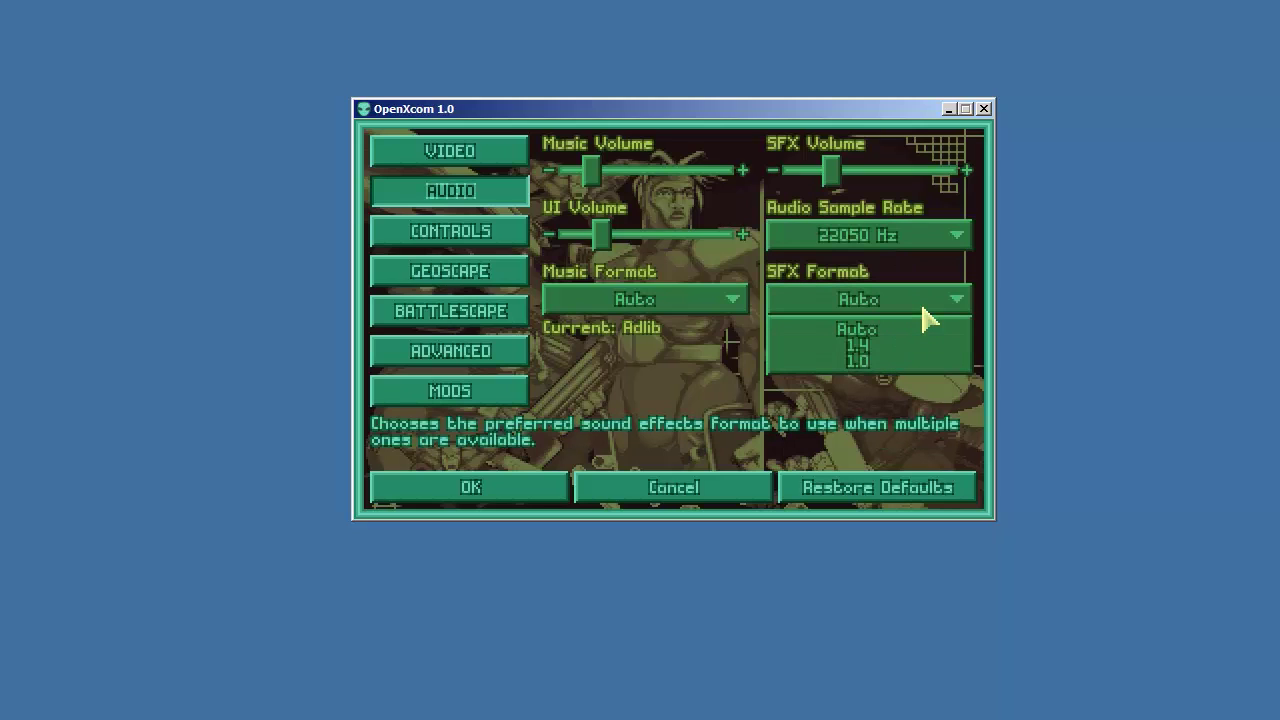
click(921, 310)
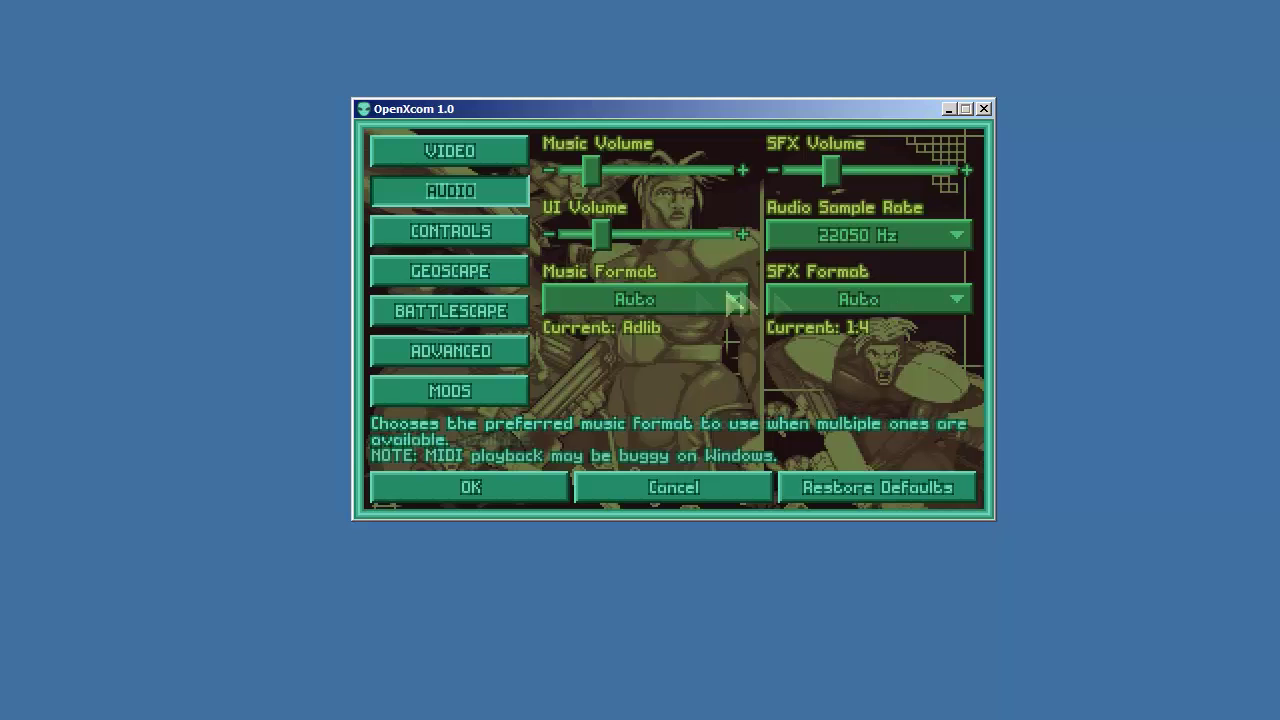
click(675, 306)
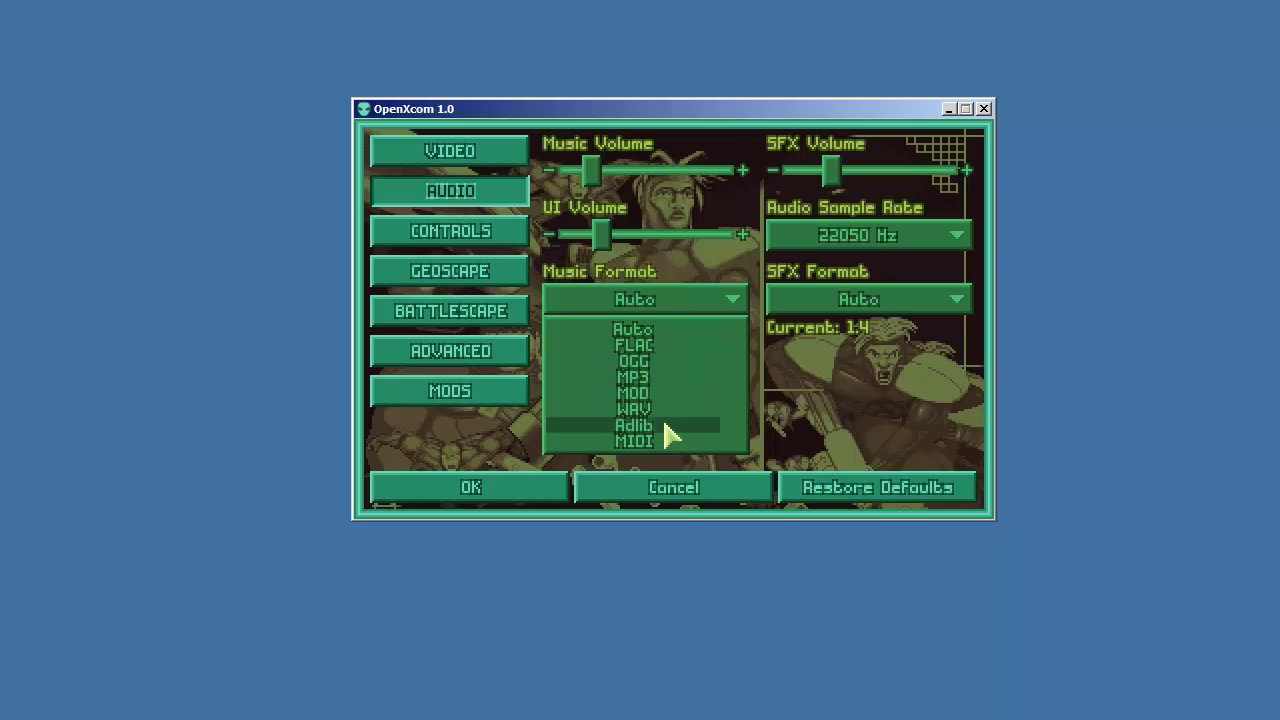
click(686, 328)
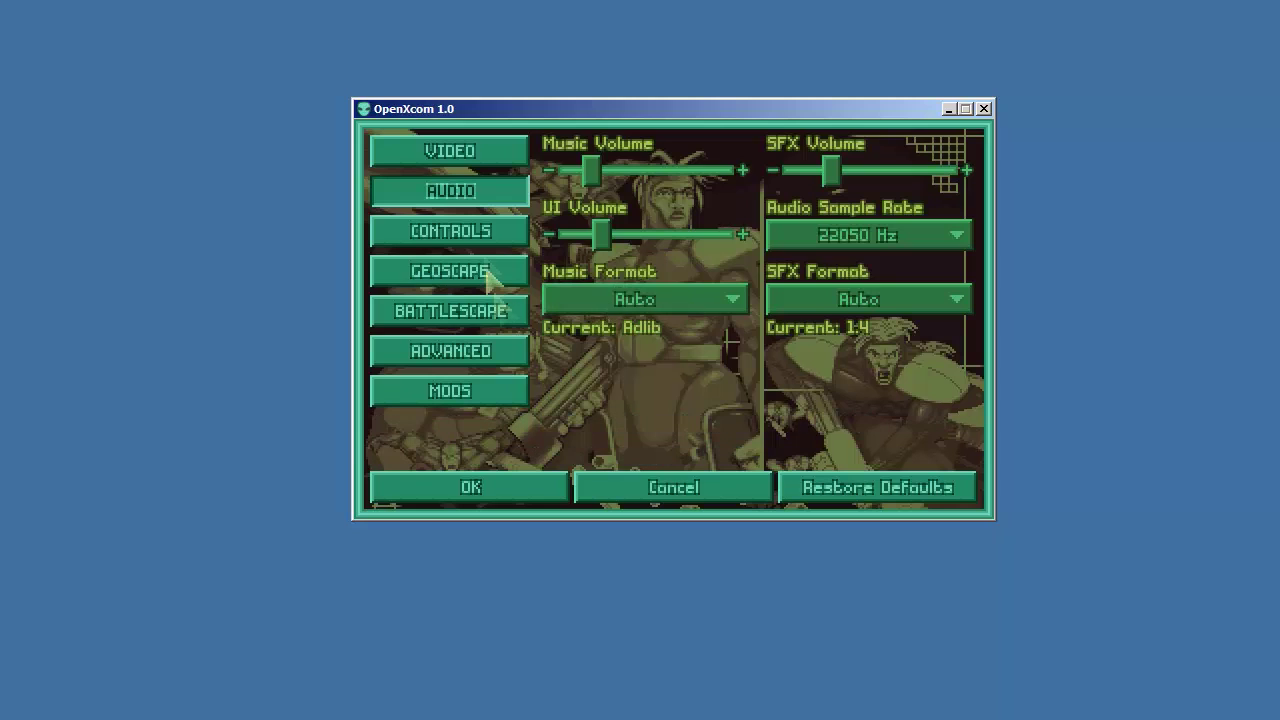
click(447, 245)
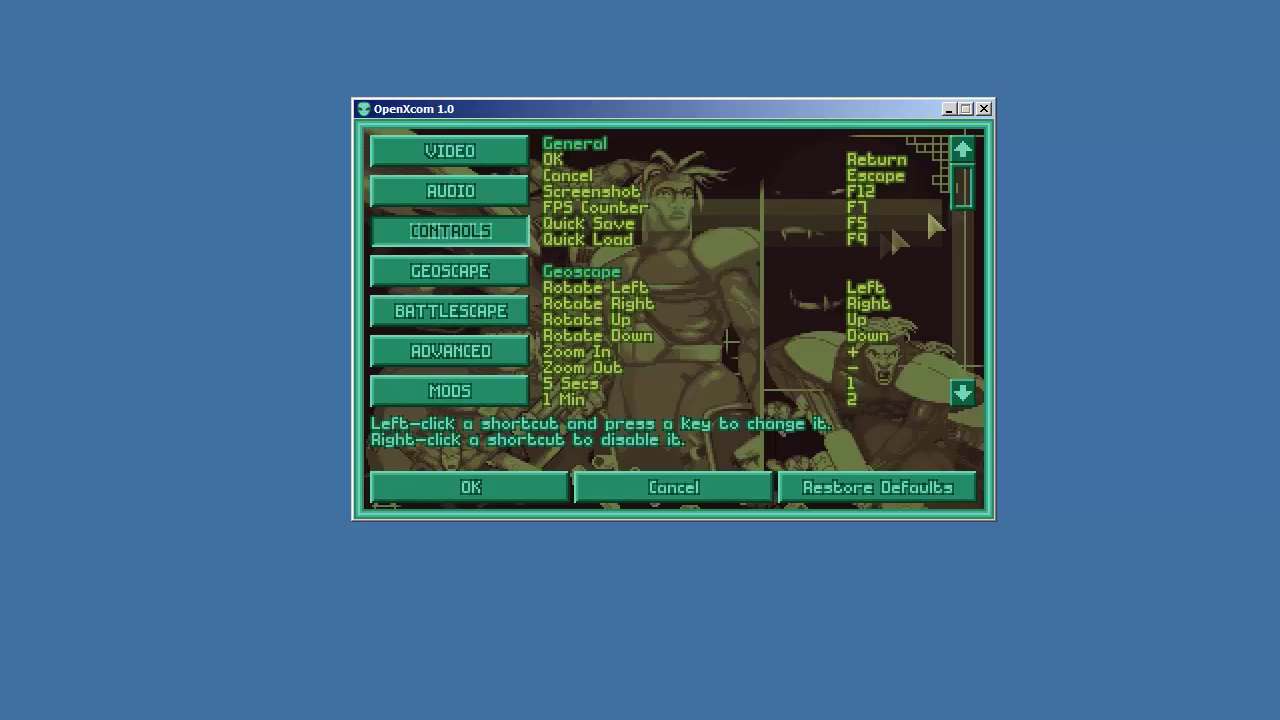
mouse_move(962, 205)
mouse_down()
mouse_move(968, 392)
mouse_move(968, 200)
mouse_up()
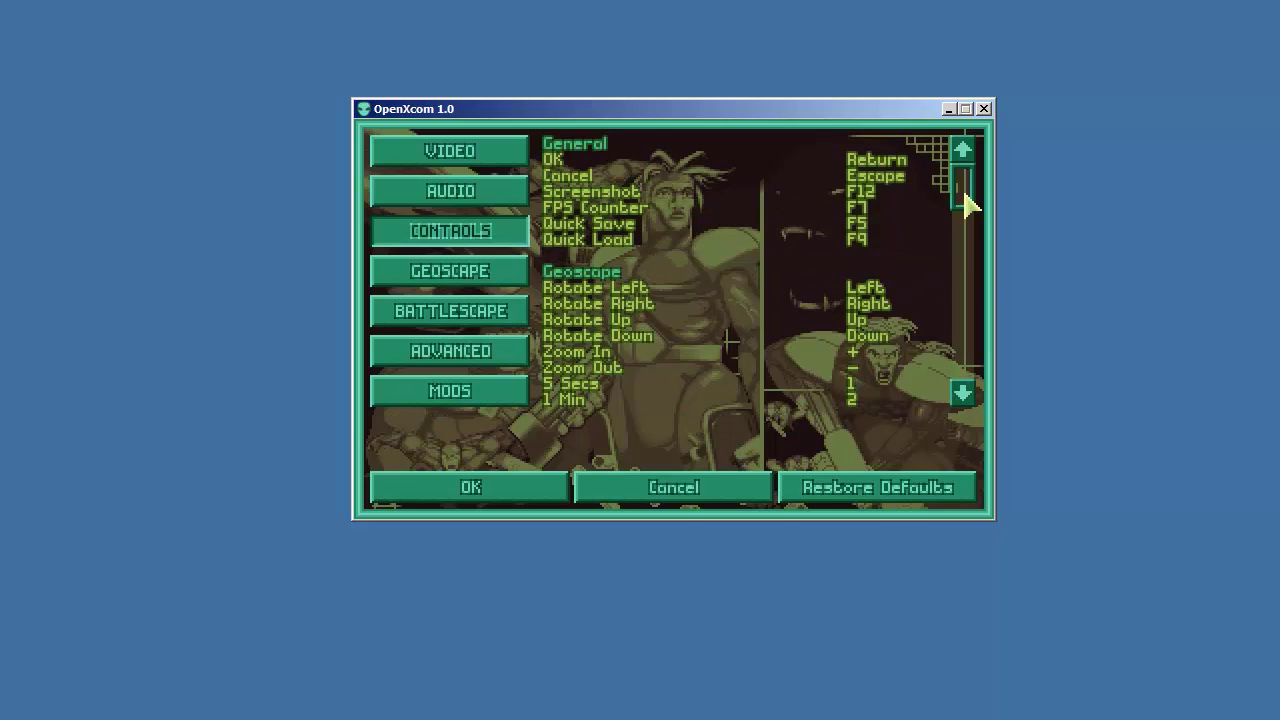
drag(962, 182, 985, 307)
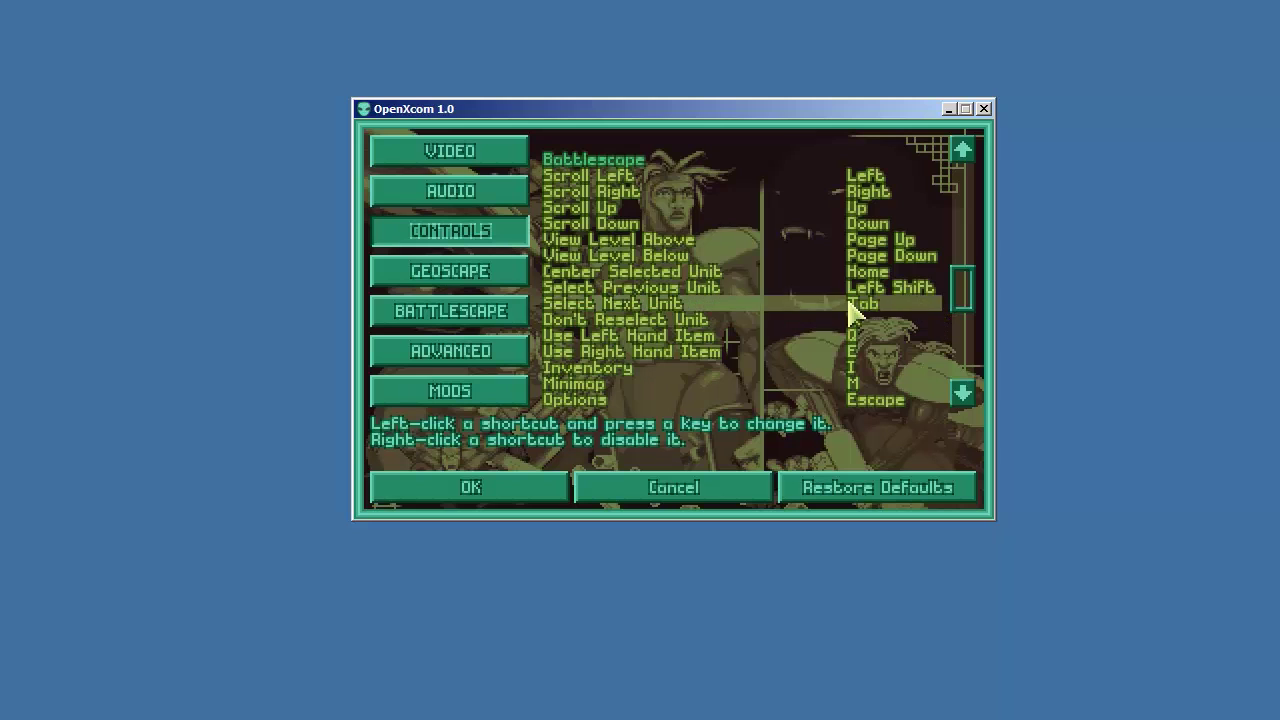
scroll(968, 298, up, 1)
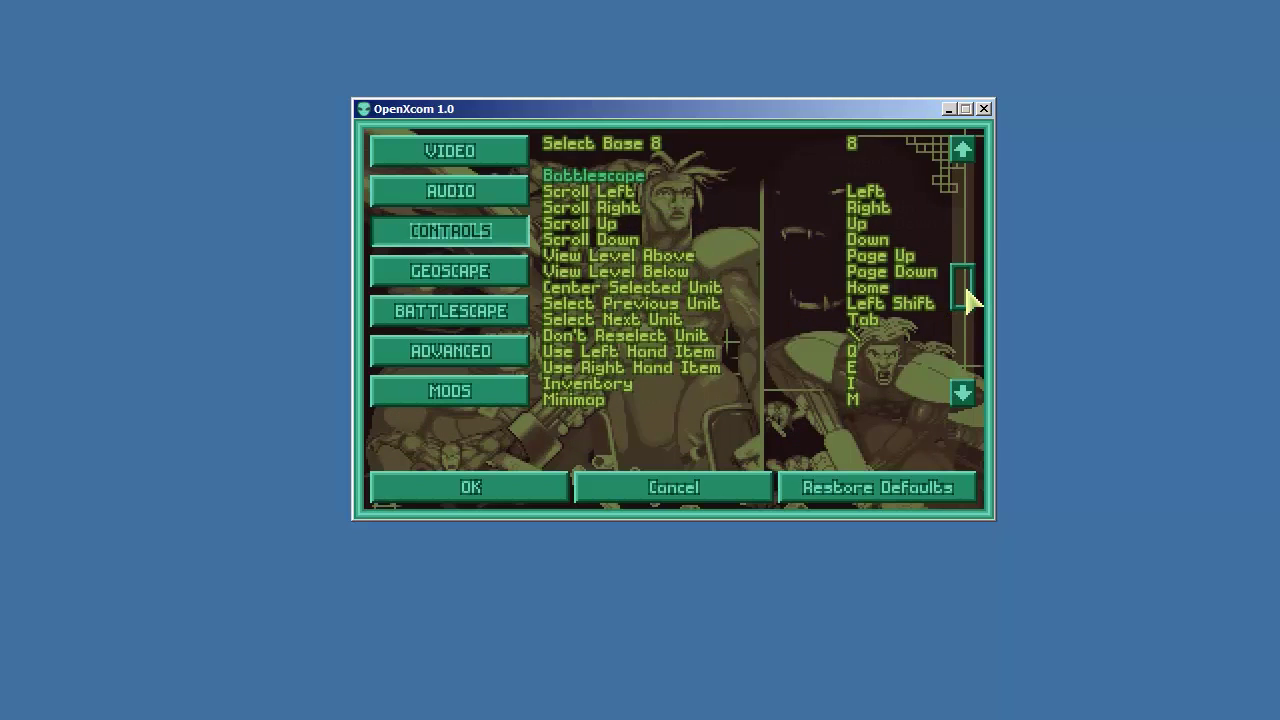
drag(967, 292, 966, 190)
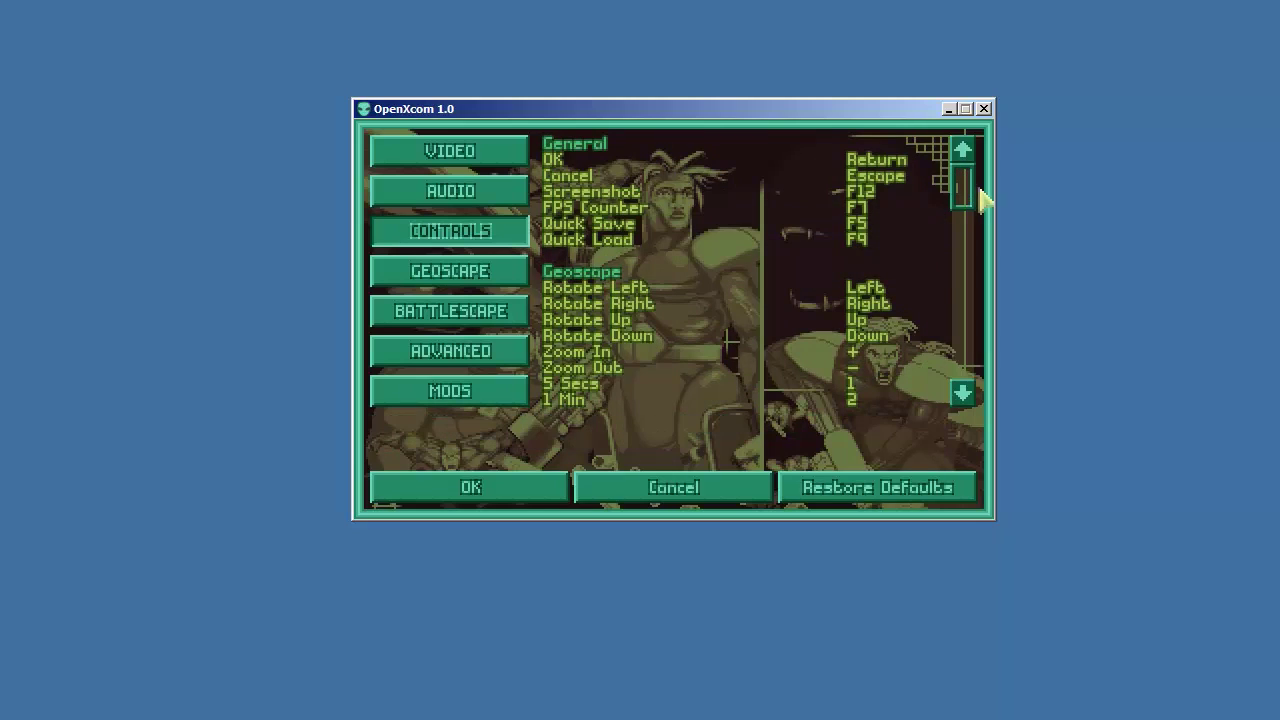
drag(966, 187, 972, 370)
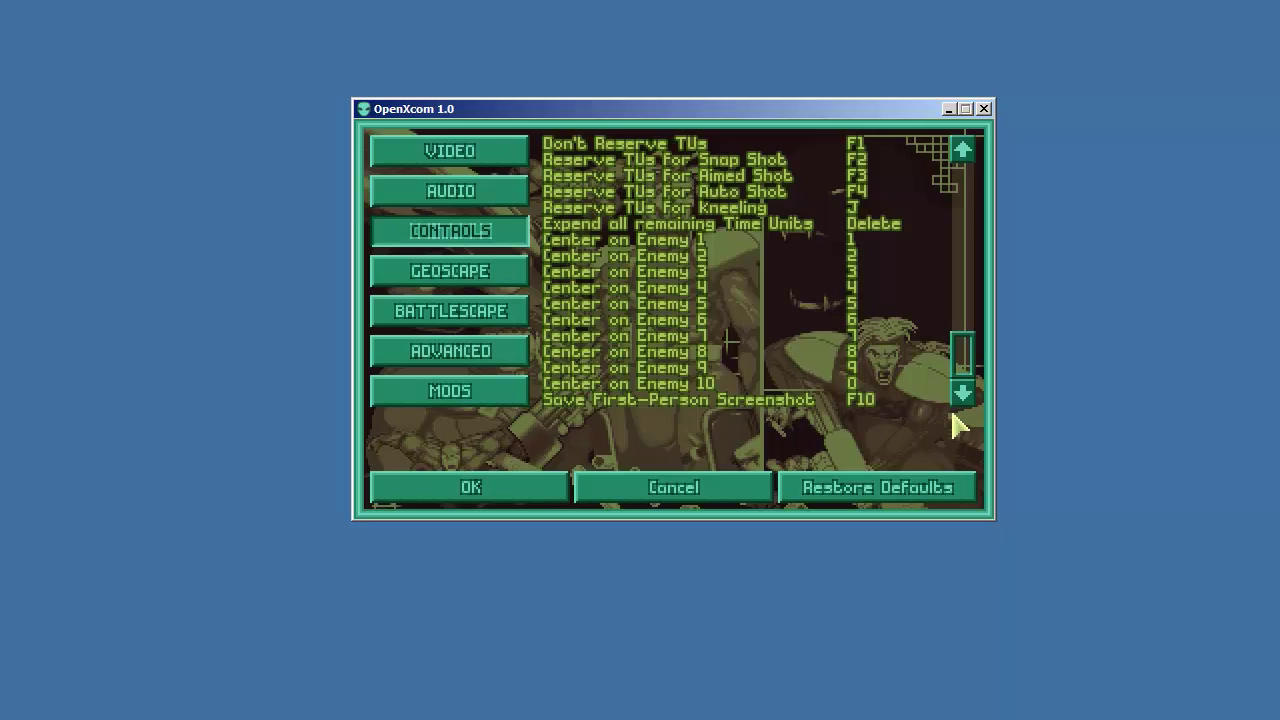
click(452, 280)
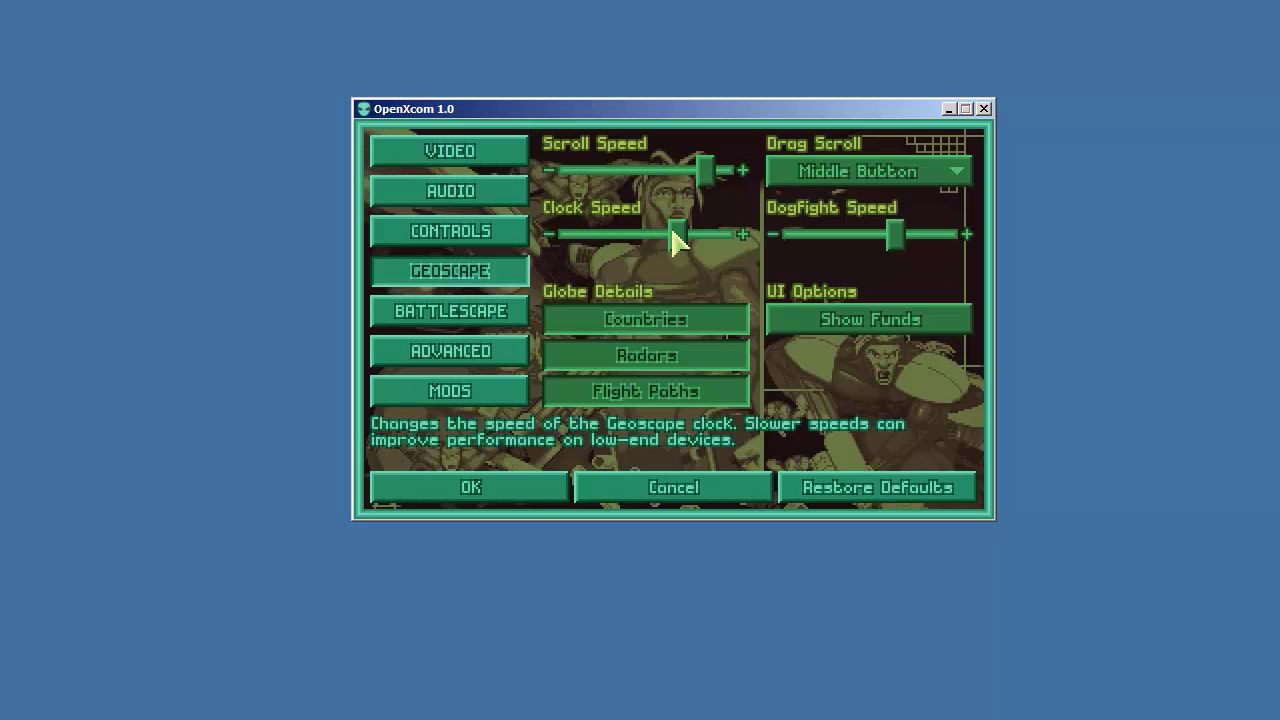
Slow the clock and scroll speeds, raise dogfight speed, keep Drag Scroll on Middle Button.
drag(675, 240, 643, 243)
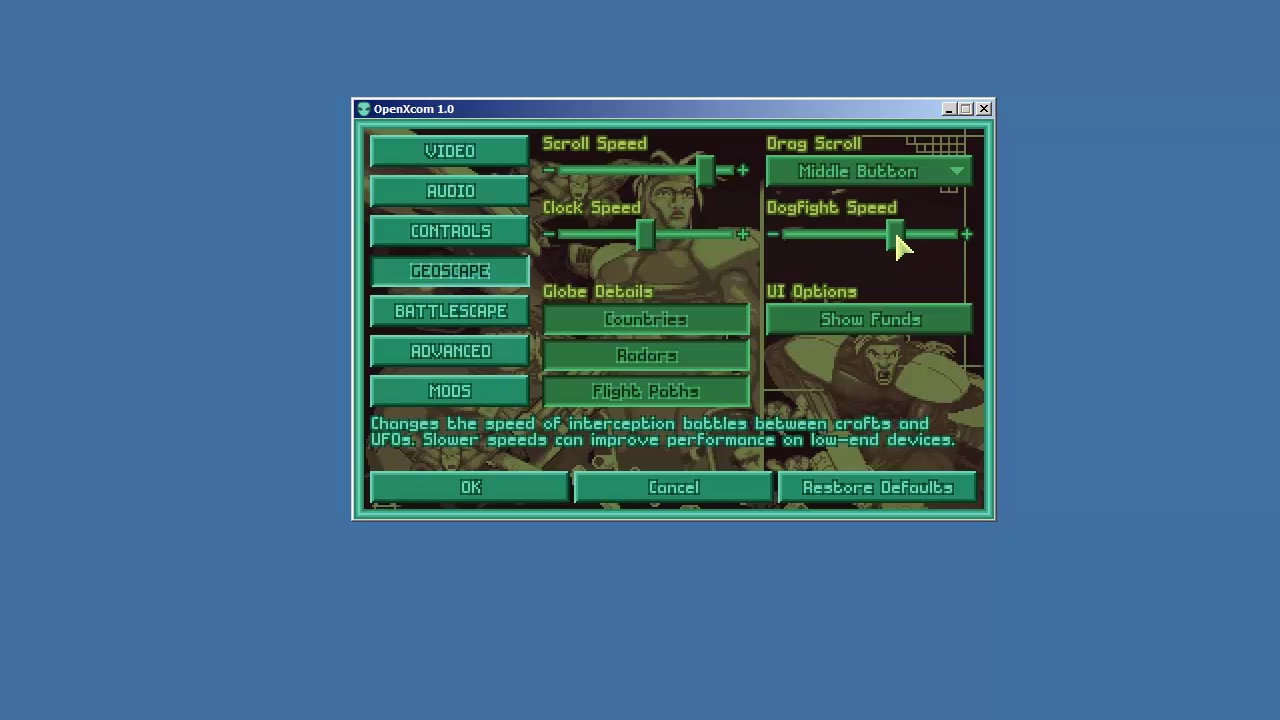
drag(897, 243, 922, 240)
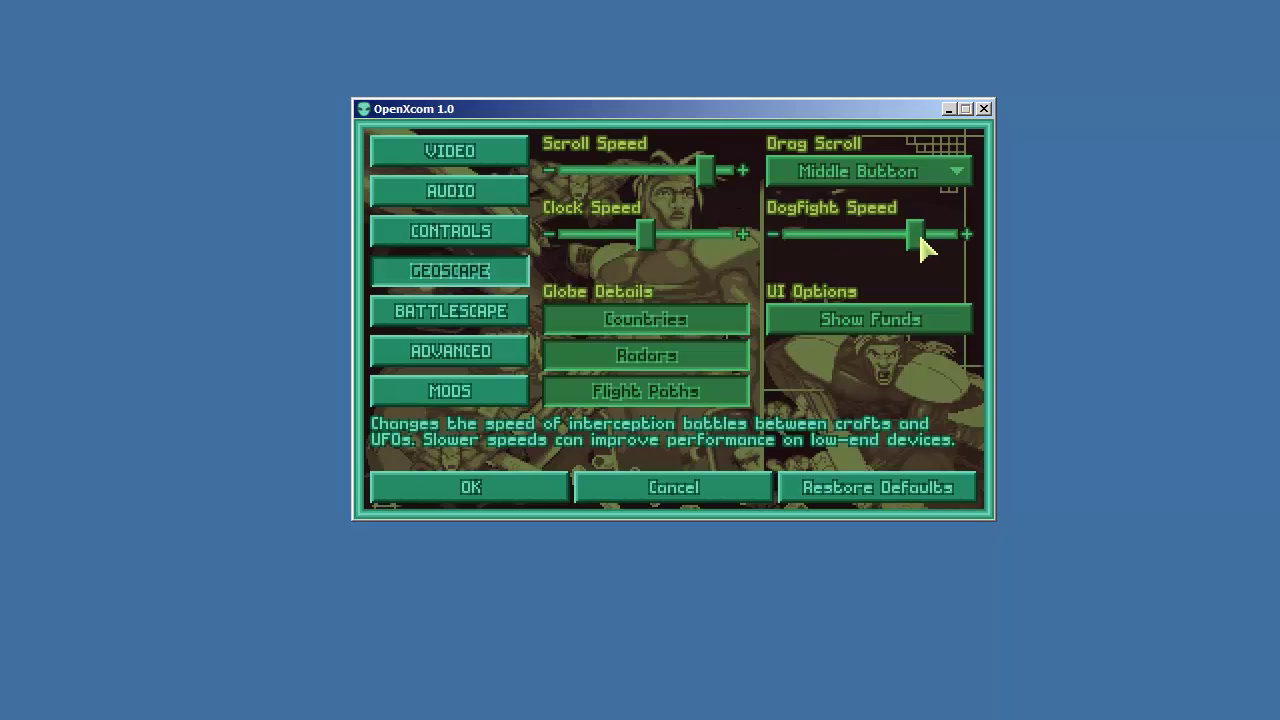
drag(708, 178, 690, 174)
click(956, 176)
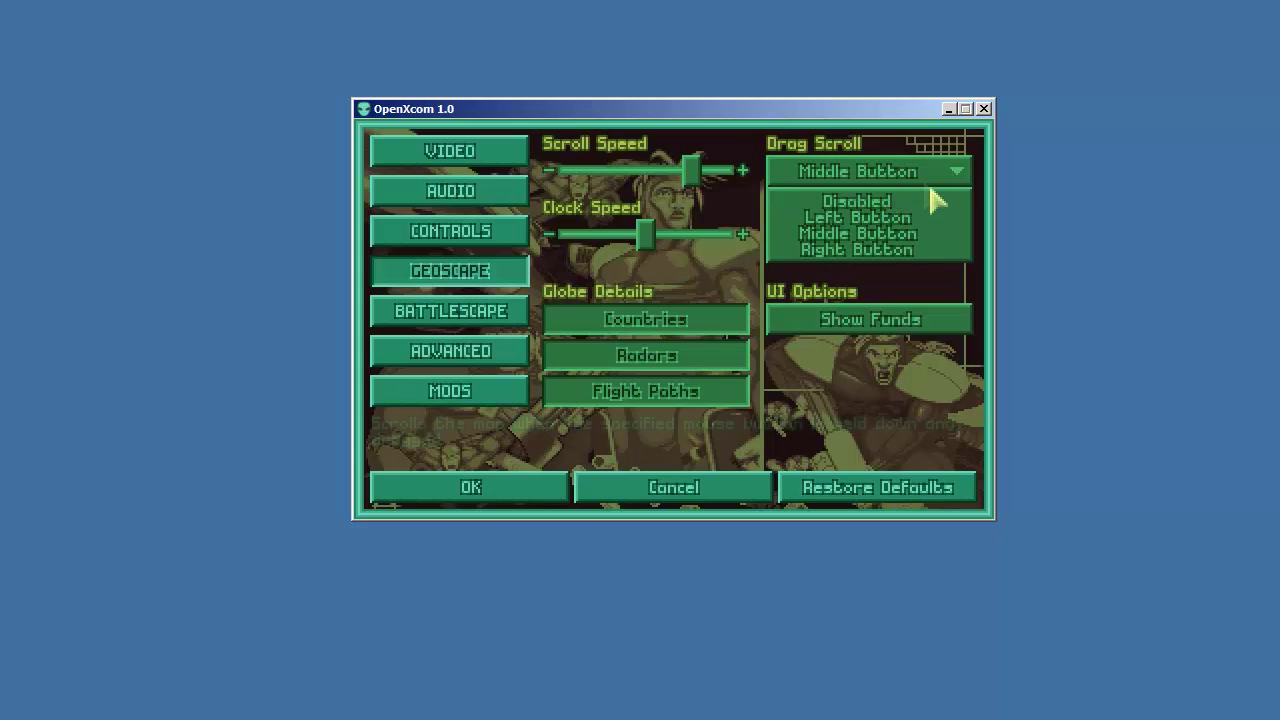
click(908, 175)
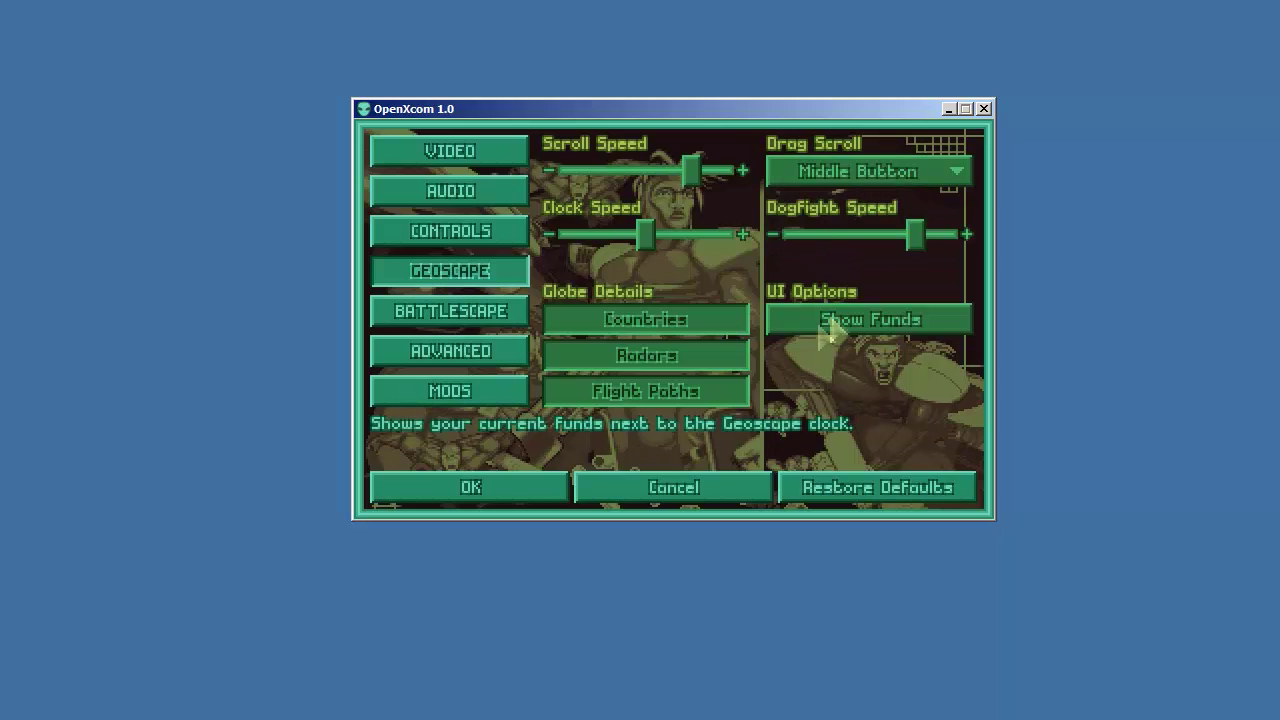
Toggle several Geoscape checkboxes, including showing countries on the globe.
click(630, 335)
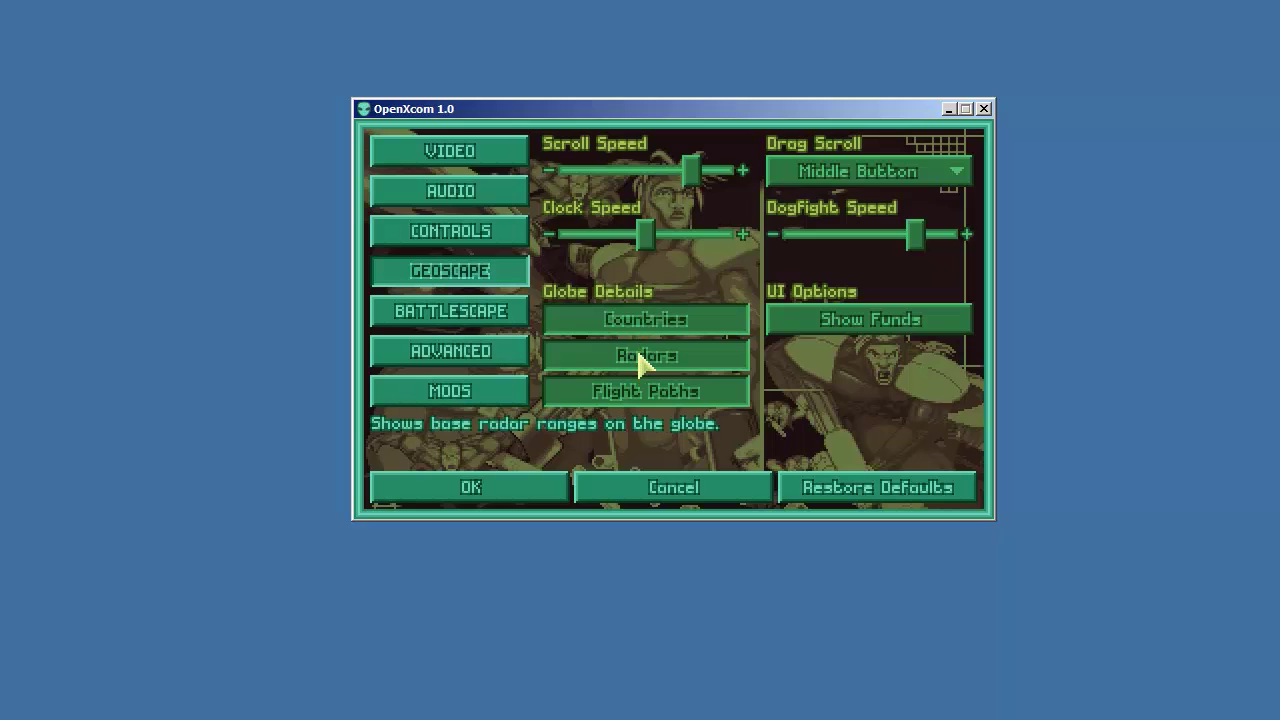
click(640, 360)
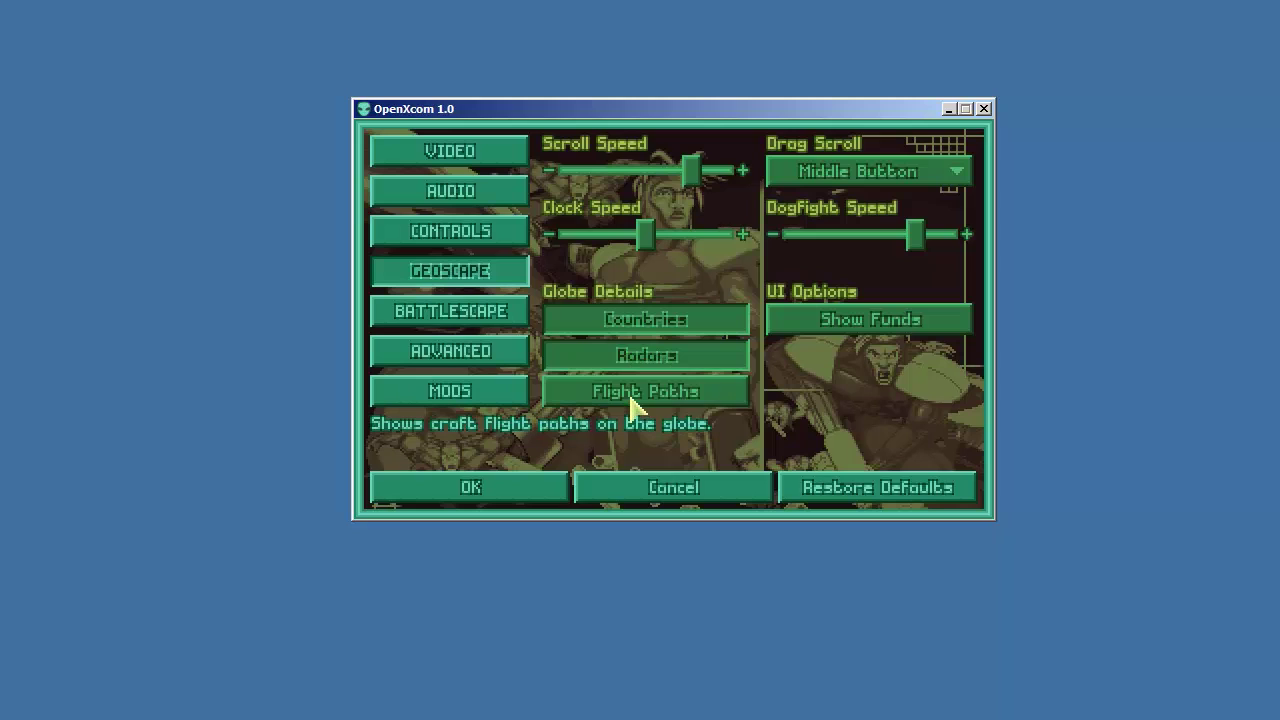
click(636, 404)
click(890, 335)
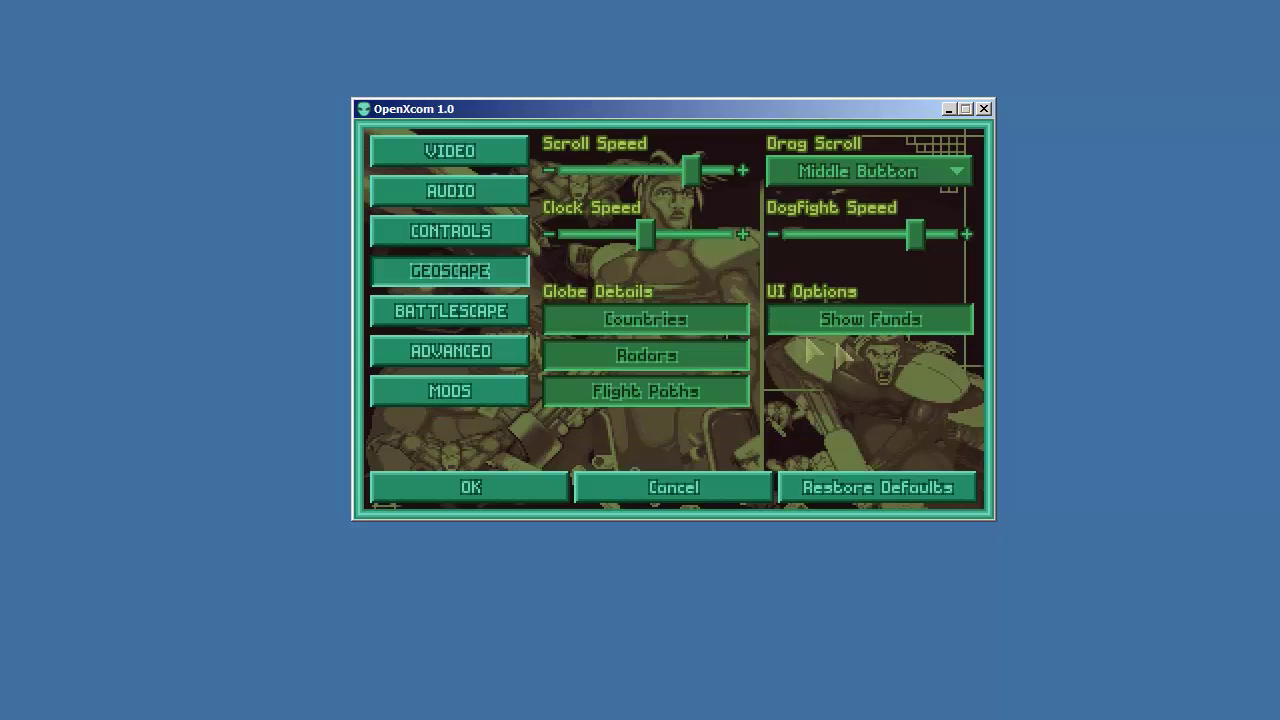
click(472, 316)
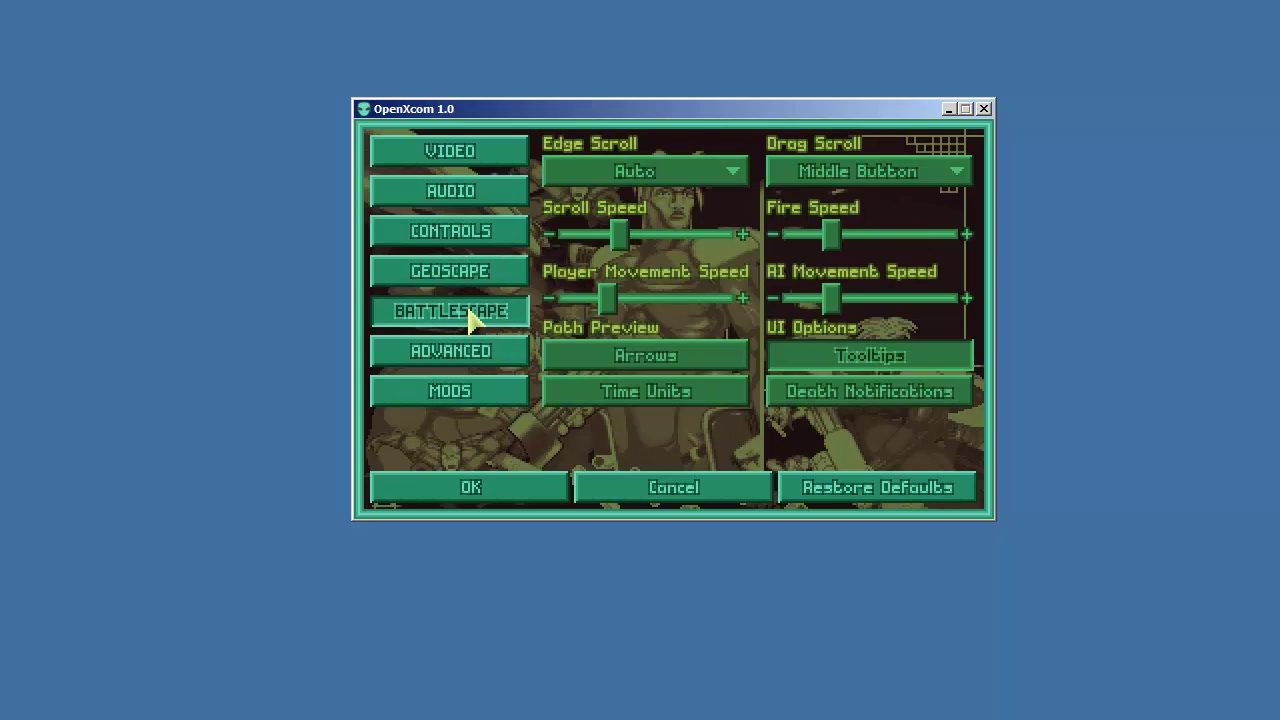
Keep Edge Scroll on Auto and raise the Fire Speed and Scroll Speed.
click(699, 182)
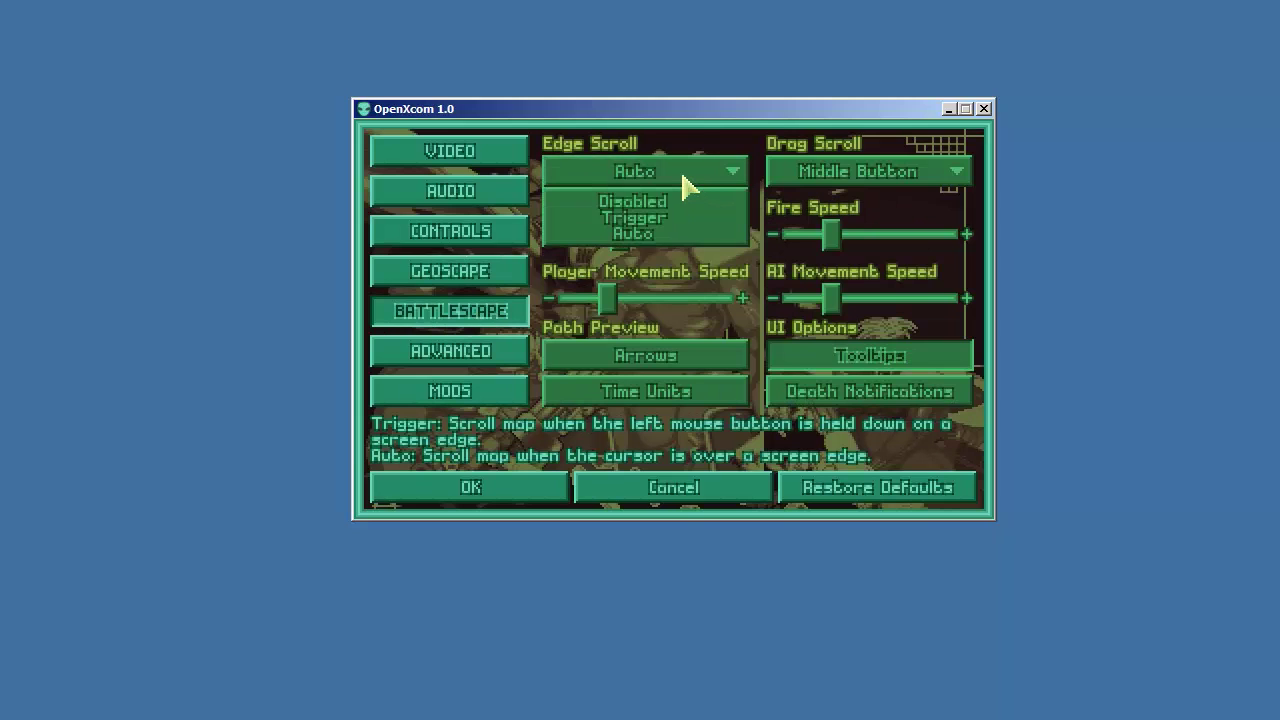
click(690, 186)
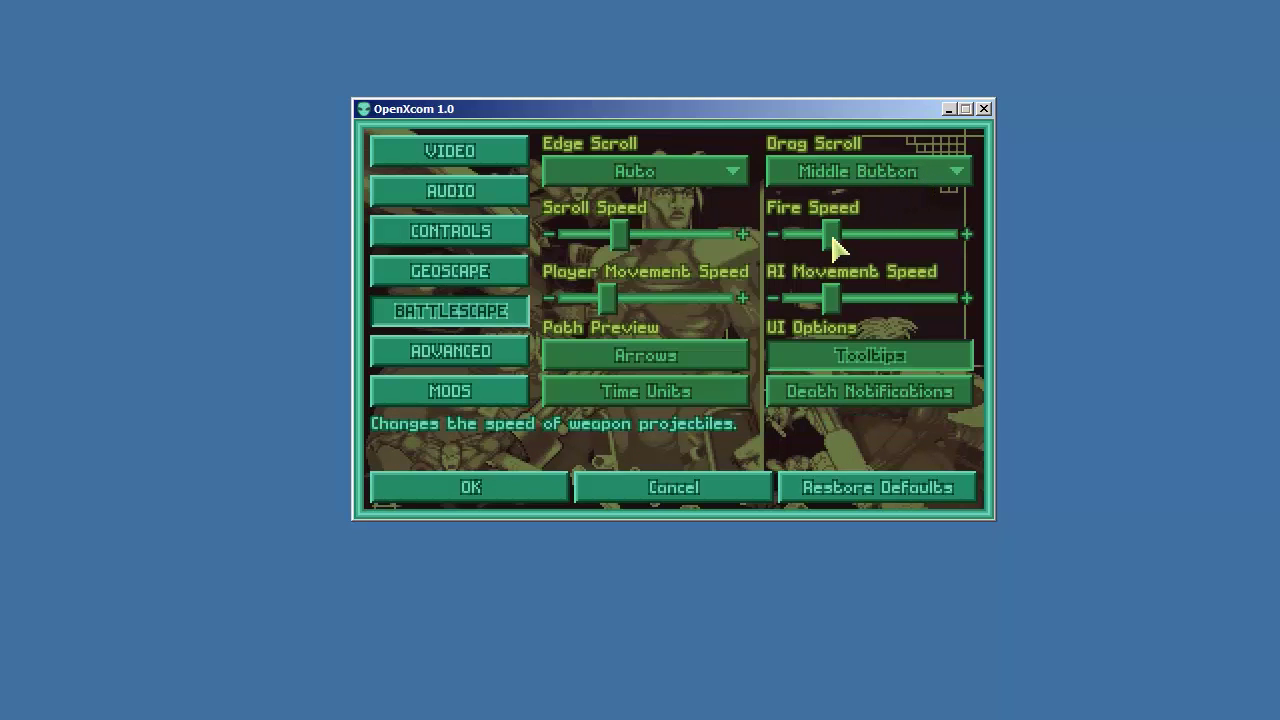
drag(835, 245, 857, 249)
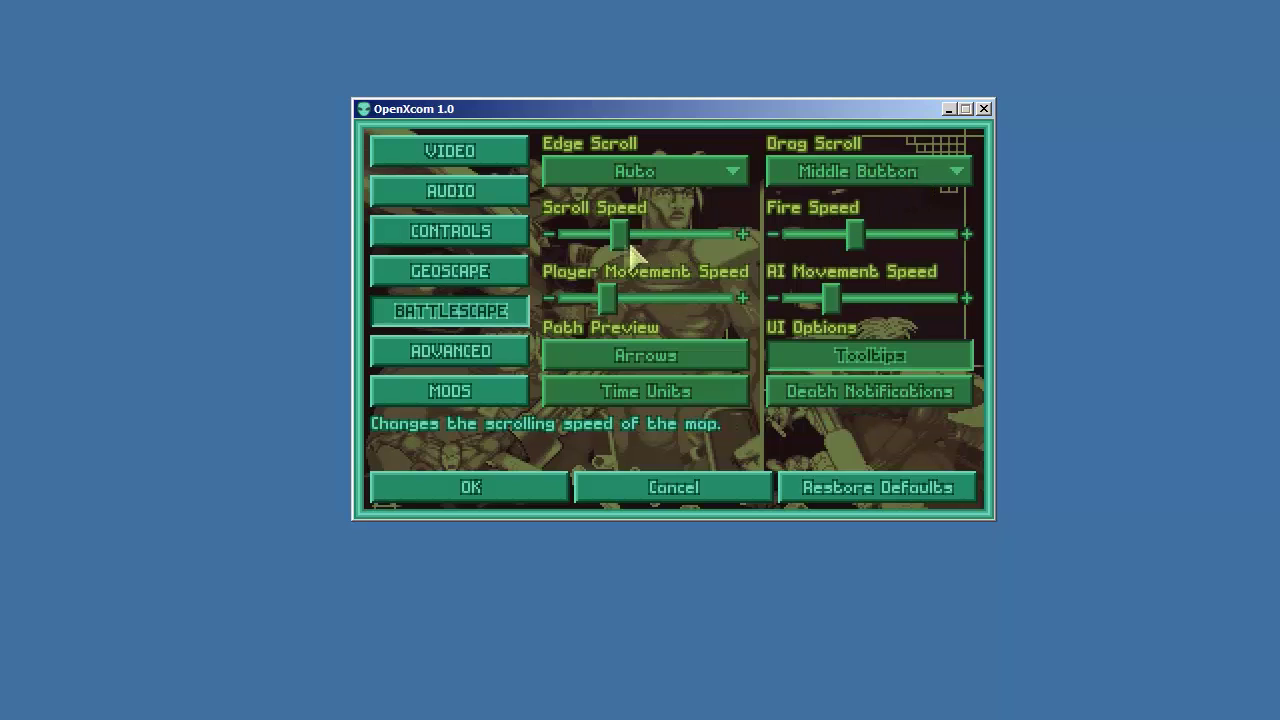
drag(624, 238, 654, 251)
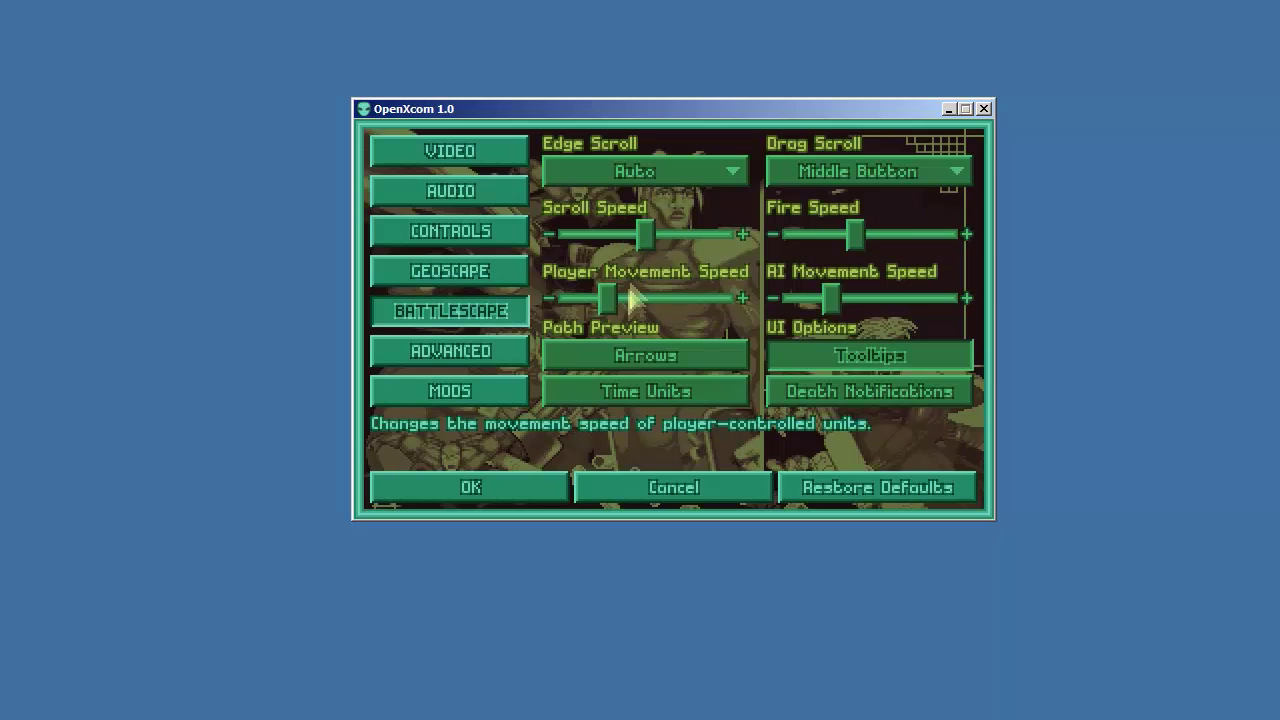
Speed up player and AI movement and toggle the Arrows path preview.
drag(620, 315, 704, 313)
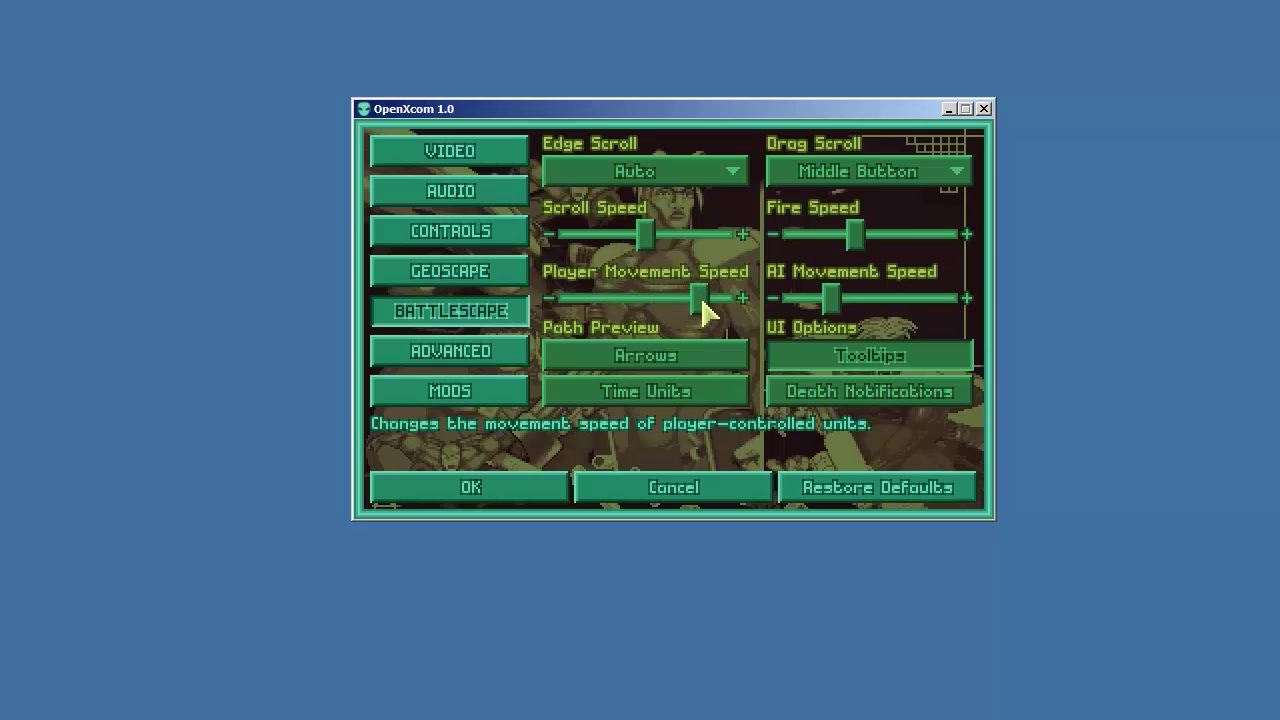
drag(834, 300, 858, 310)
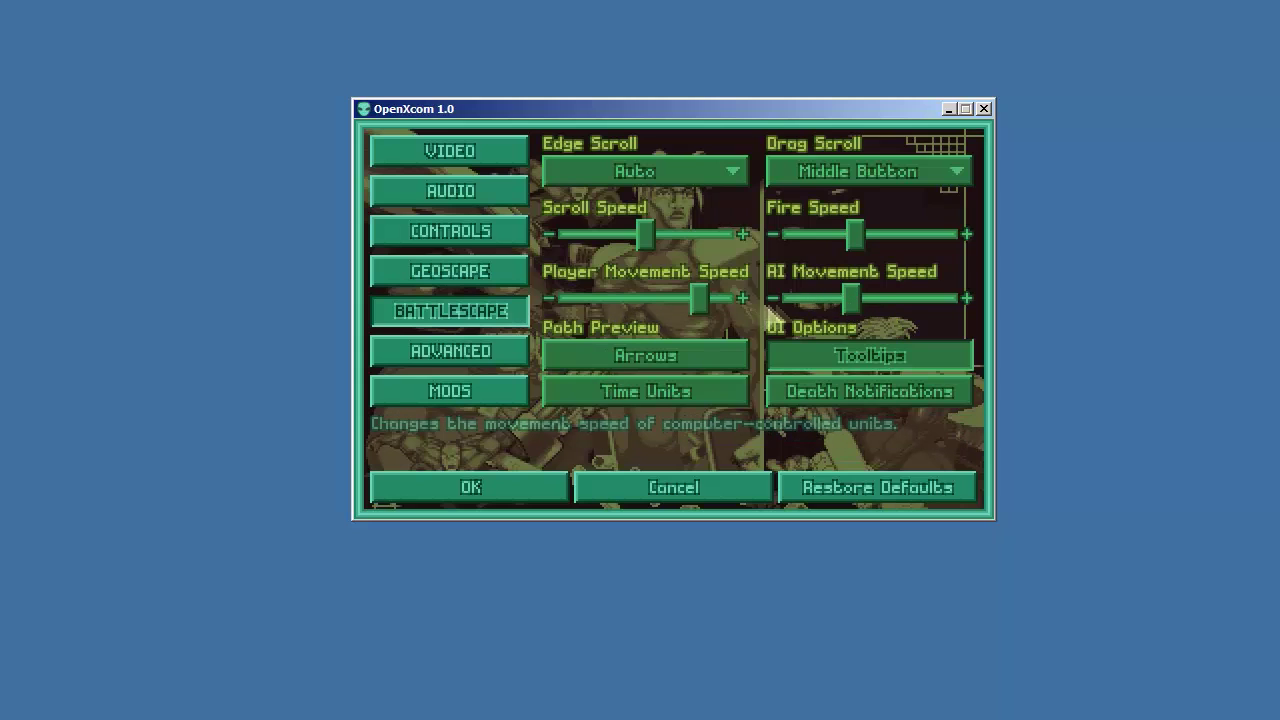
drag(852, 305, 842, 305)
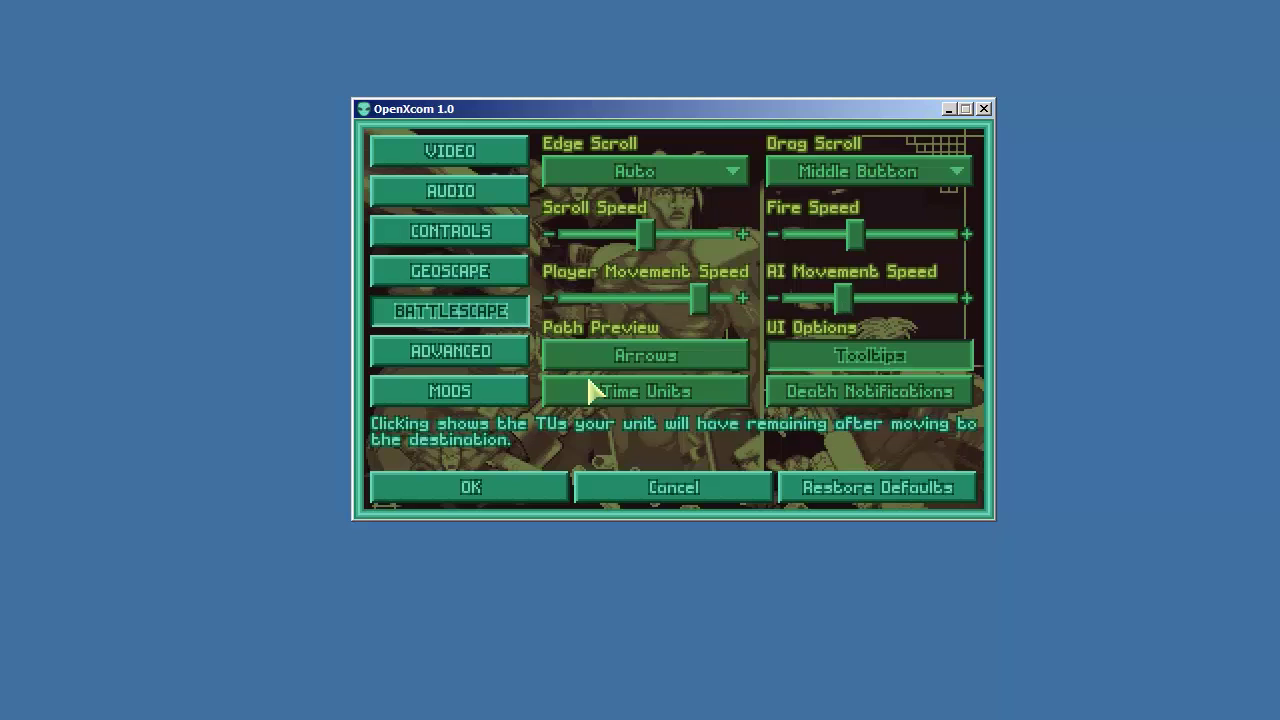
click(665, 364)
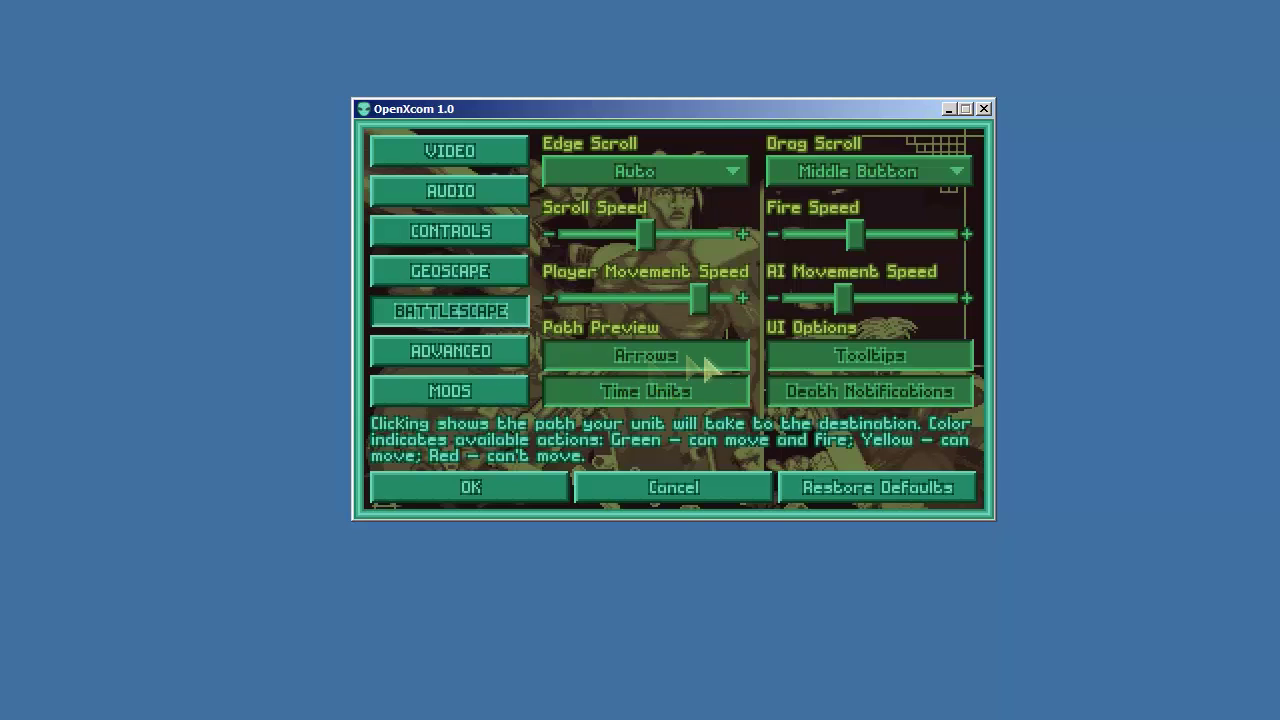
click(478, 356)
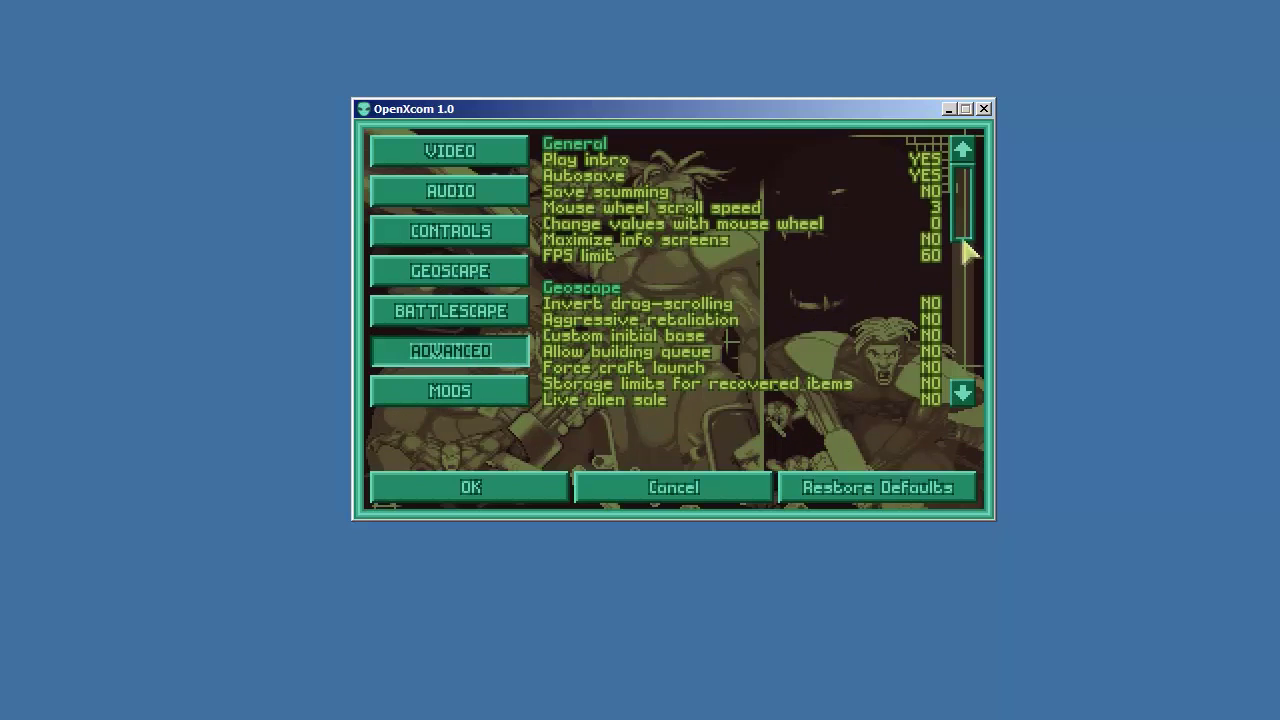
Turn off the intro playback, leaving autosave on.
click(851, 179)
click(859, 164)
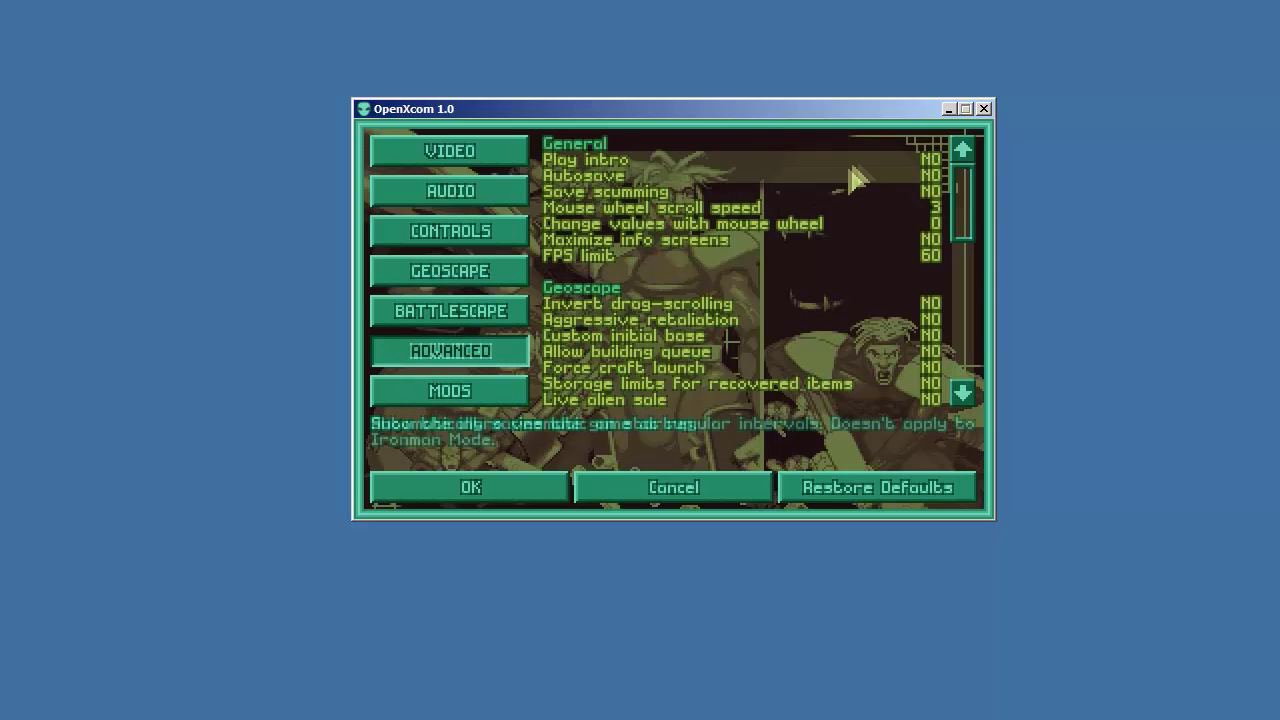
click(848, 182)
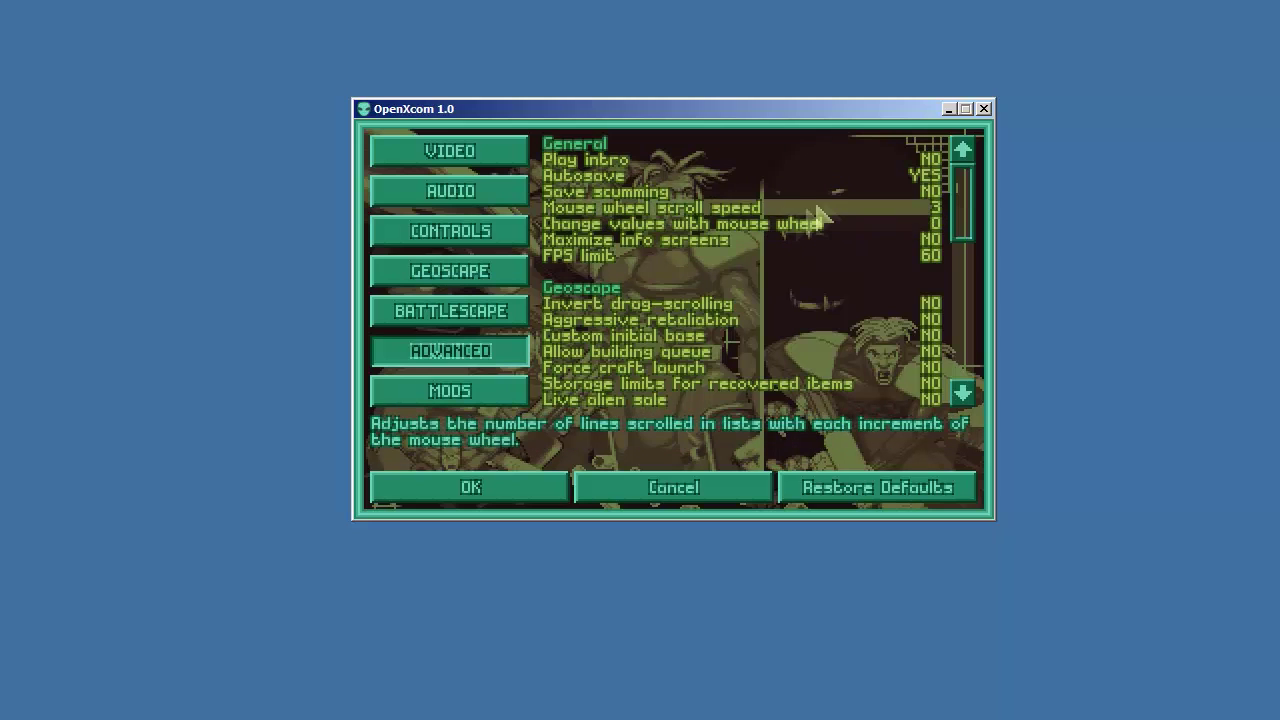
scroll(818, 216, down, 6)
scroll(822, 220, up, 6)
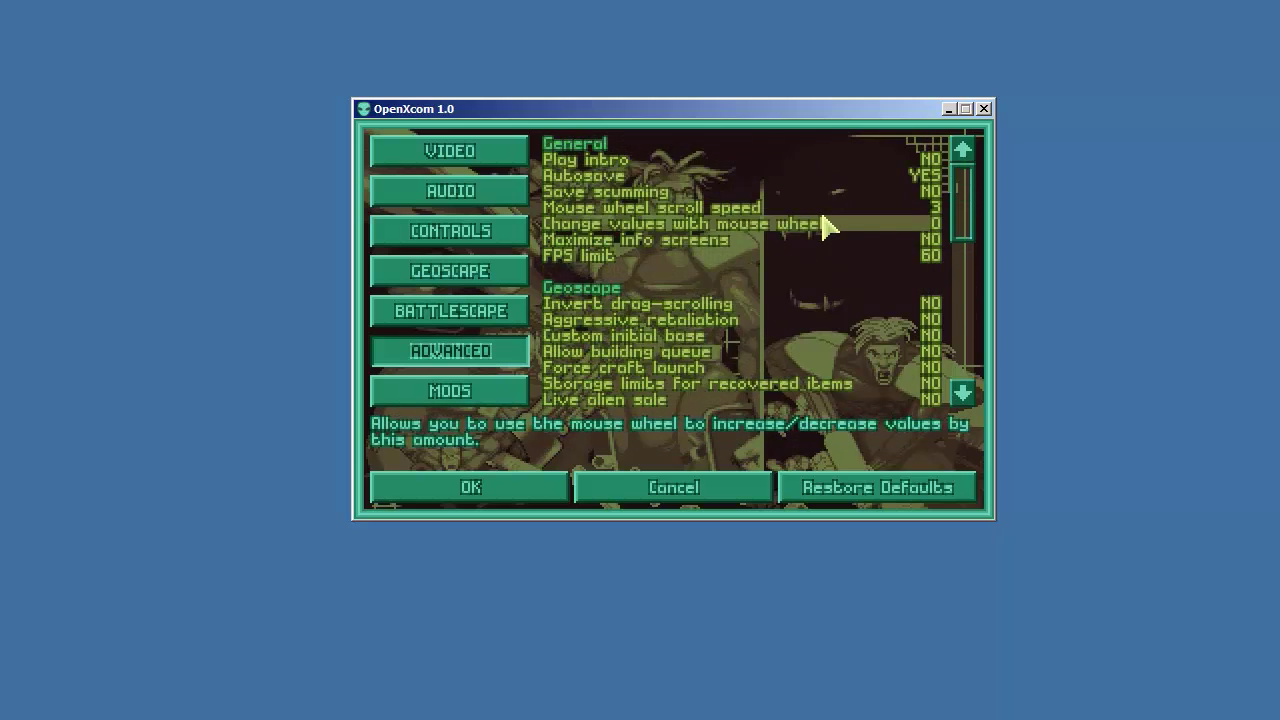
scroll(822, 220, down, 1)
scroll(824, 222, up, 1)
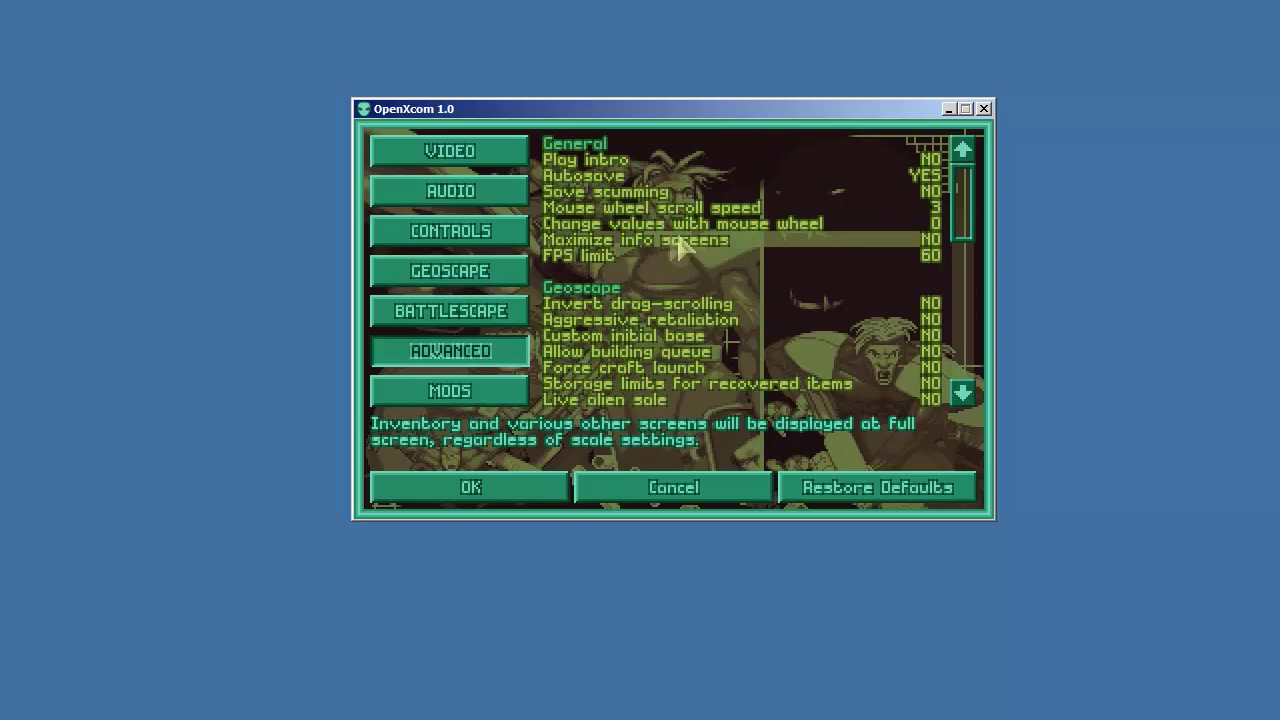
Cycle the mouse-wheel value change amount back around to 0.
click(794, 228)
click(794, 228)
click(794, 228)
click(794, 228)
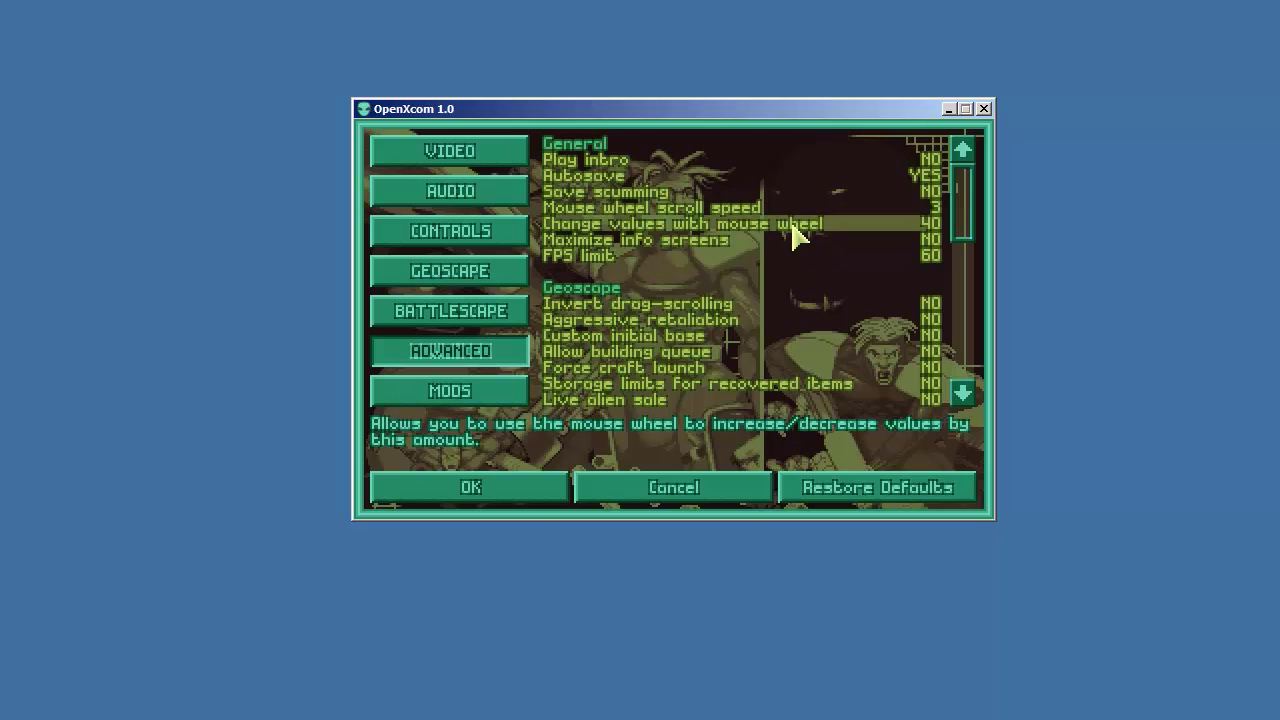
click(794, 228)
click(794, 228)
click(794, 228)
click(808, 229)
click(808, 229)
click(808, 229)
click(808, 229)
click(808, 229)
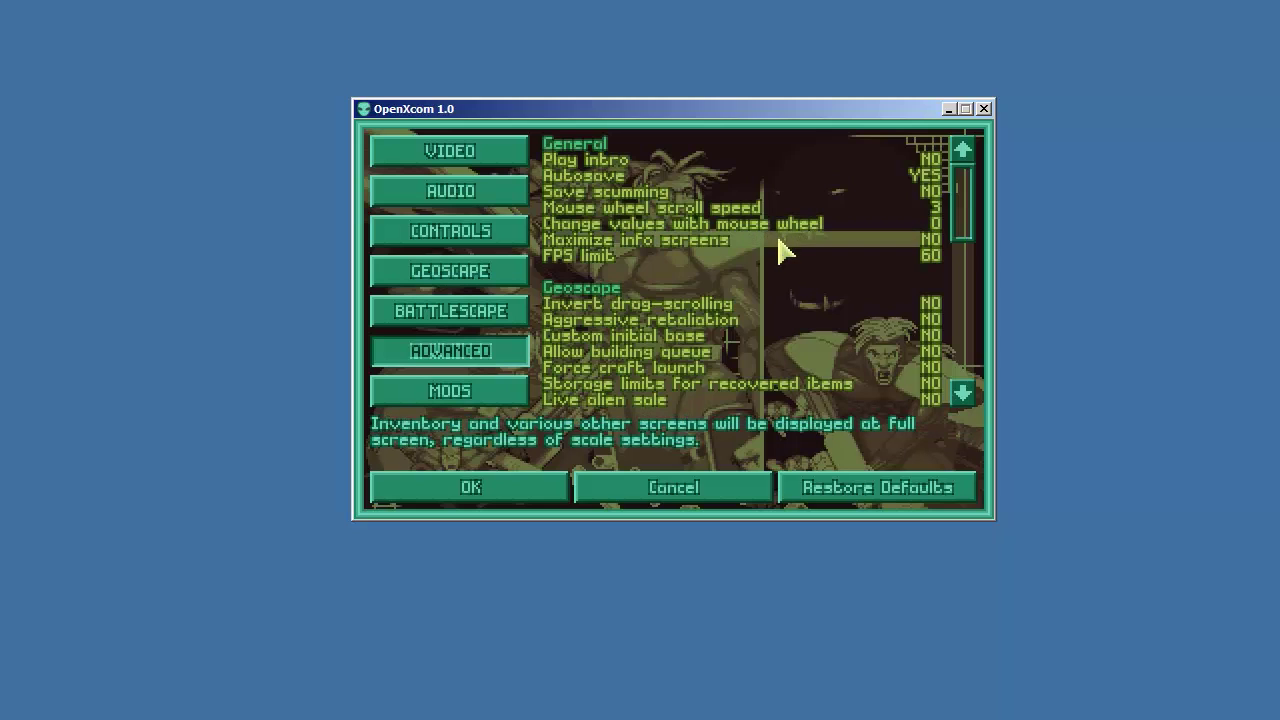
Set Maximize info screens to YES and cycle the FPS limit back to 60.
click(776, 242)
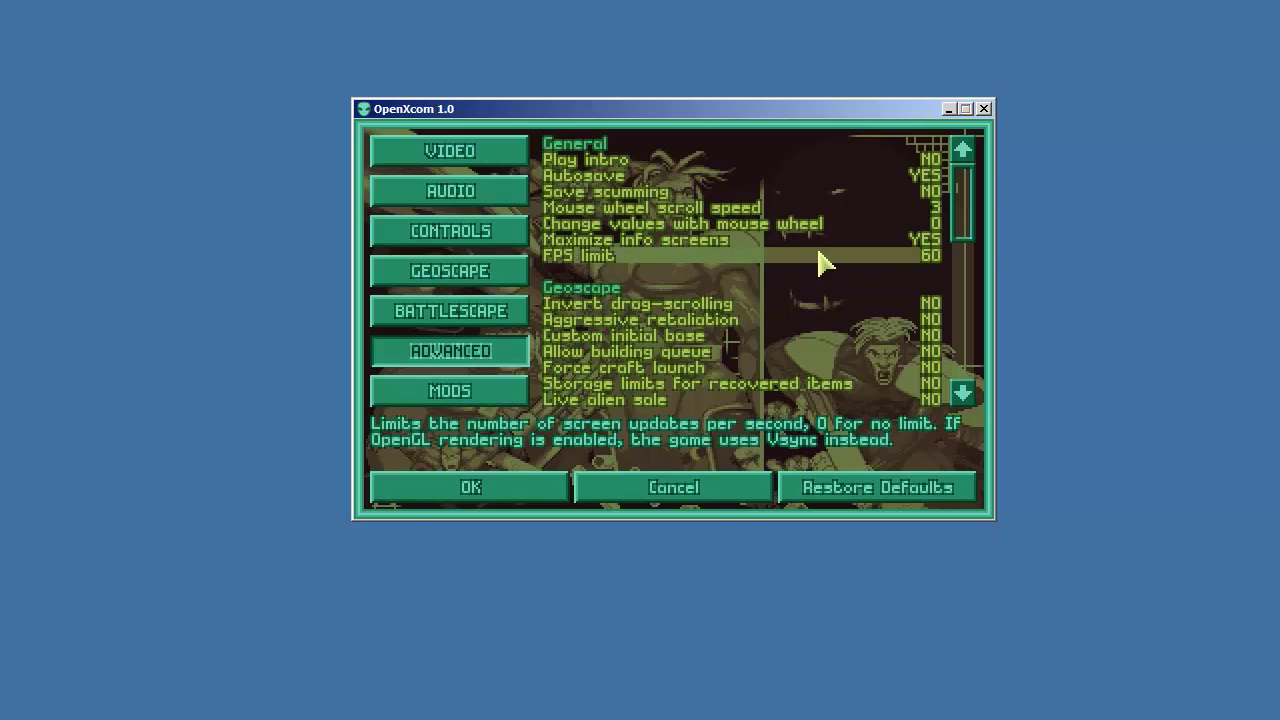
click(811, 266)
click(811, 266)
click(811, 266)
click(811, 266)
click(811, 266)
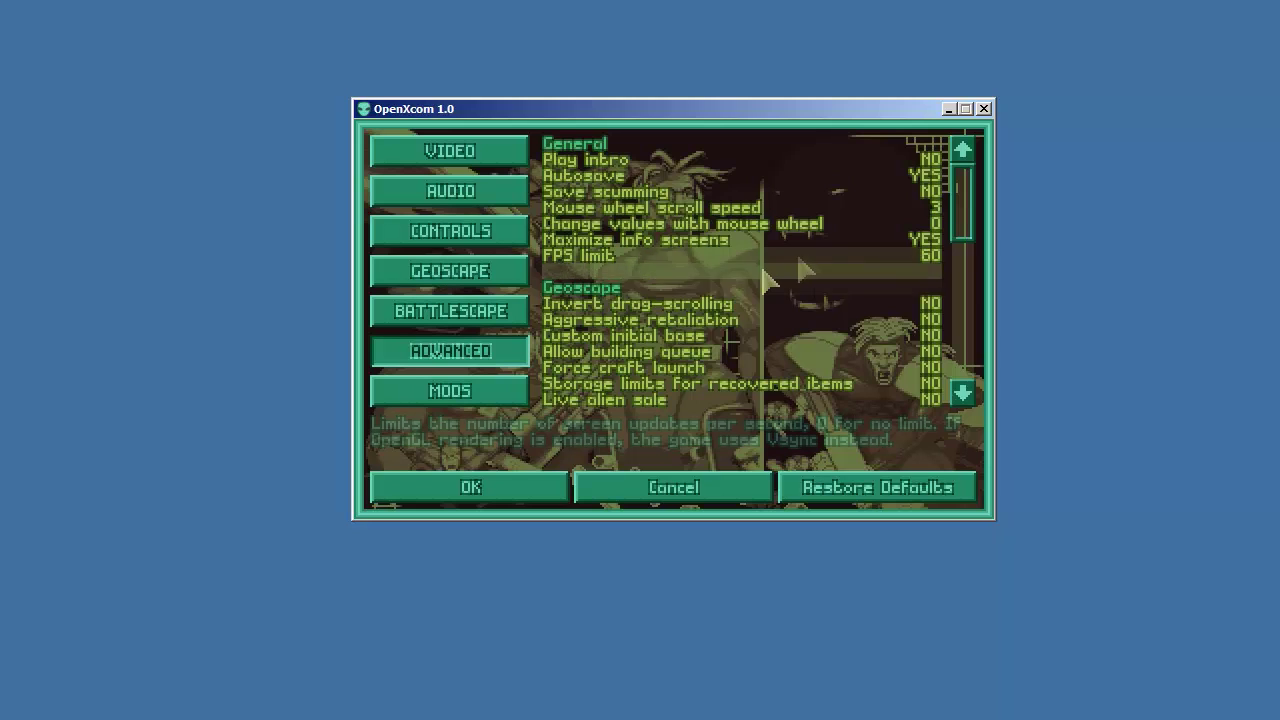
Switch Custom initial base, Allow building queue, Storage limits, Live alien sale and Realistic globe lighting to YES.
click(734, 340)
scroll(965, 250, down, 1)
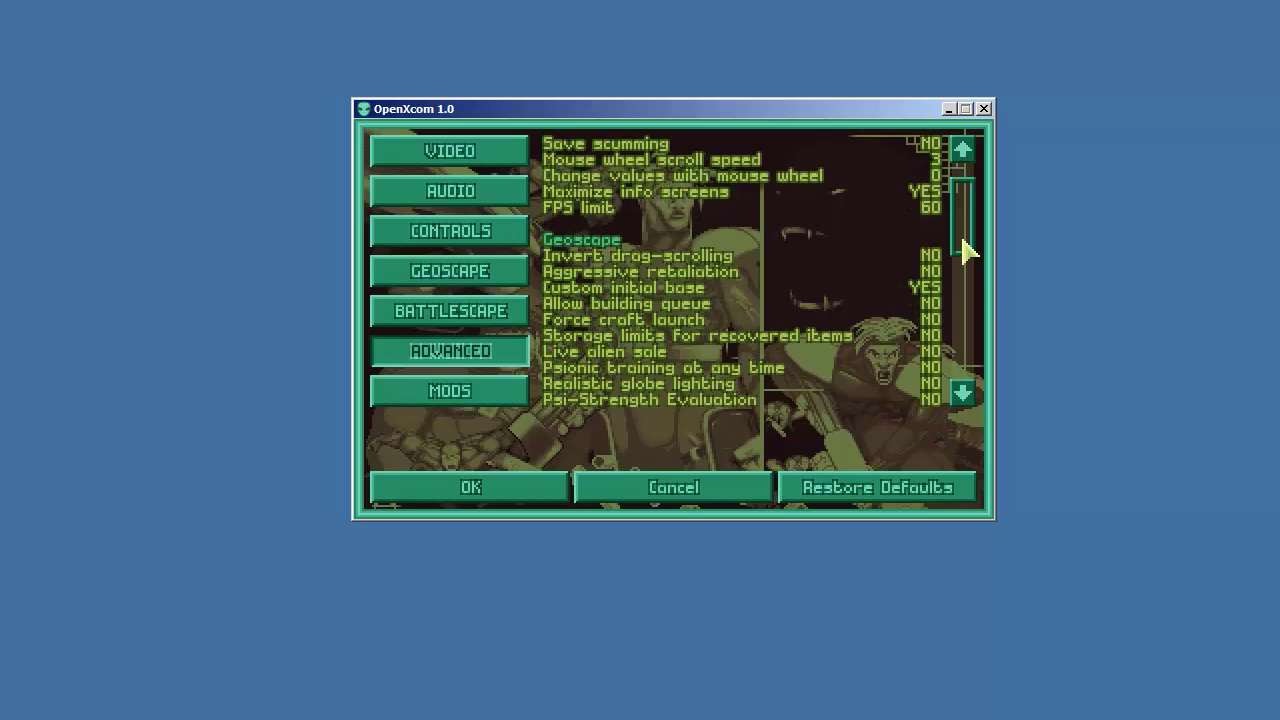
scroll(965, 255, down, 2)
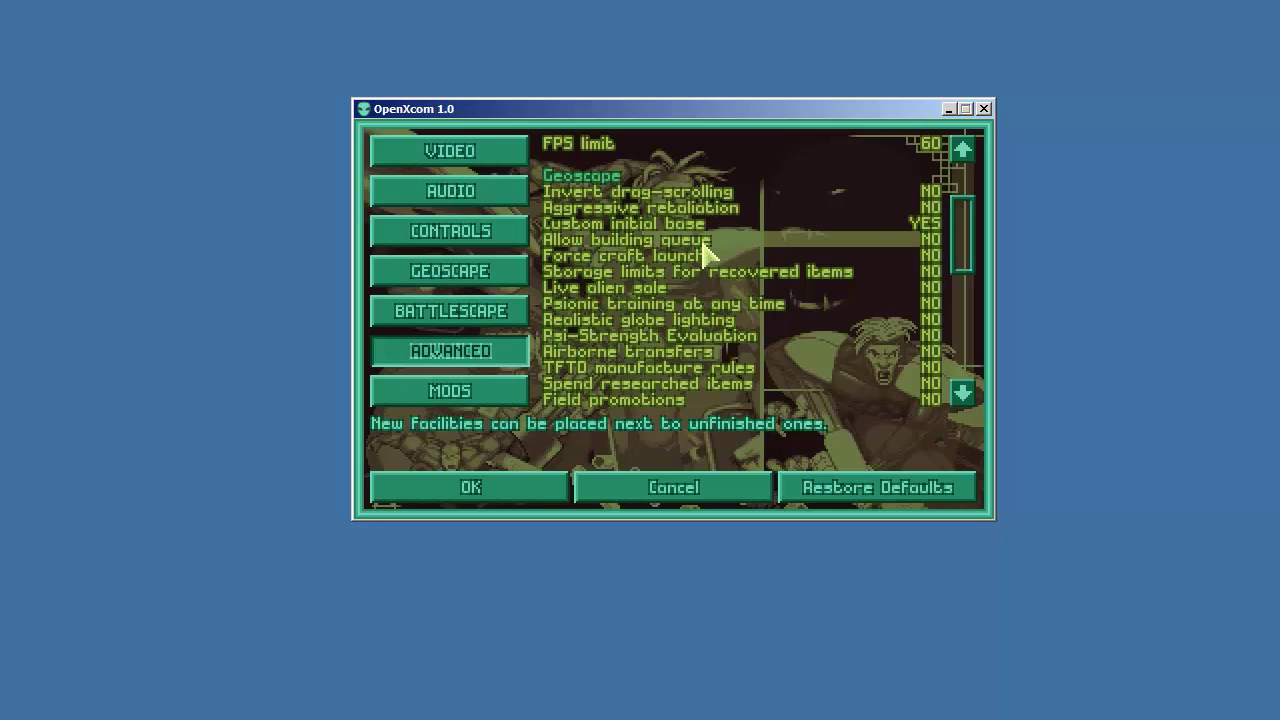
click(704, 244)
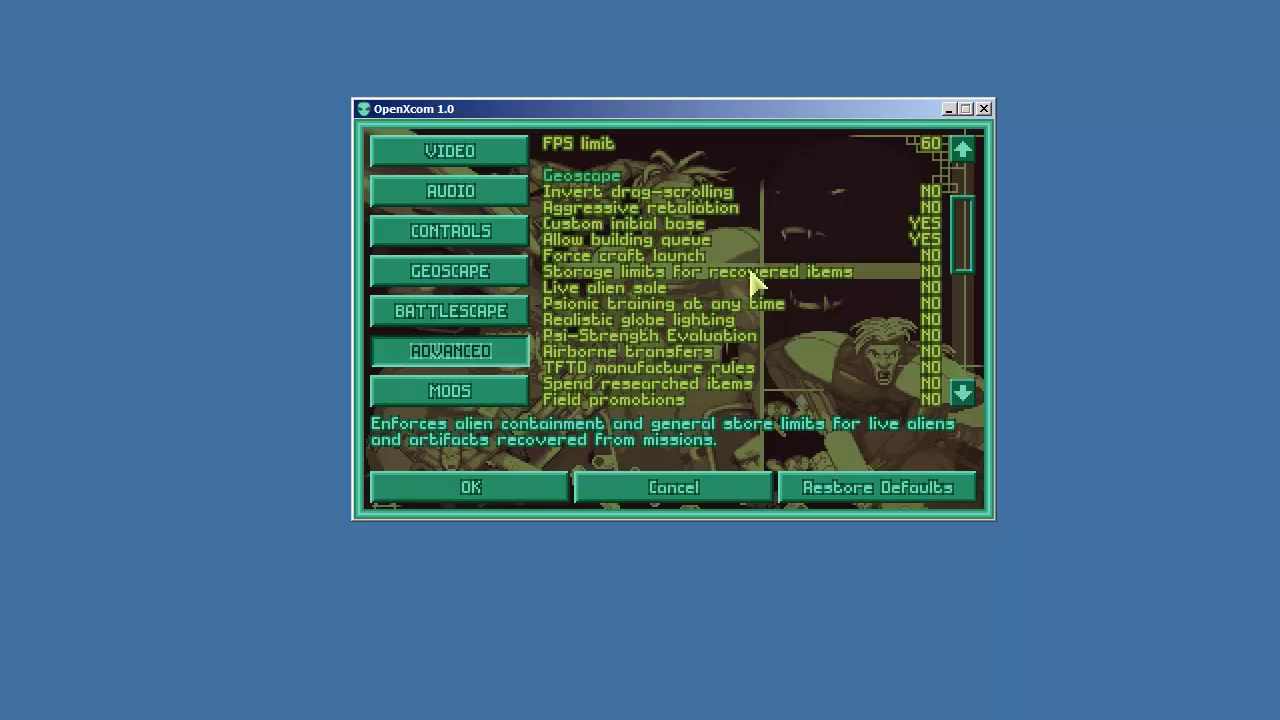
click(752, 272)
click(710, 291)
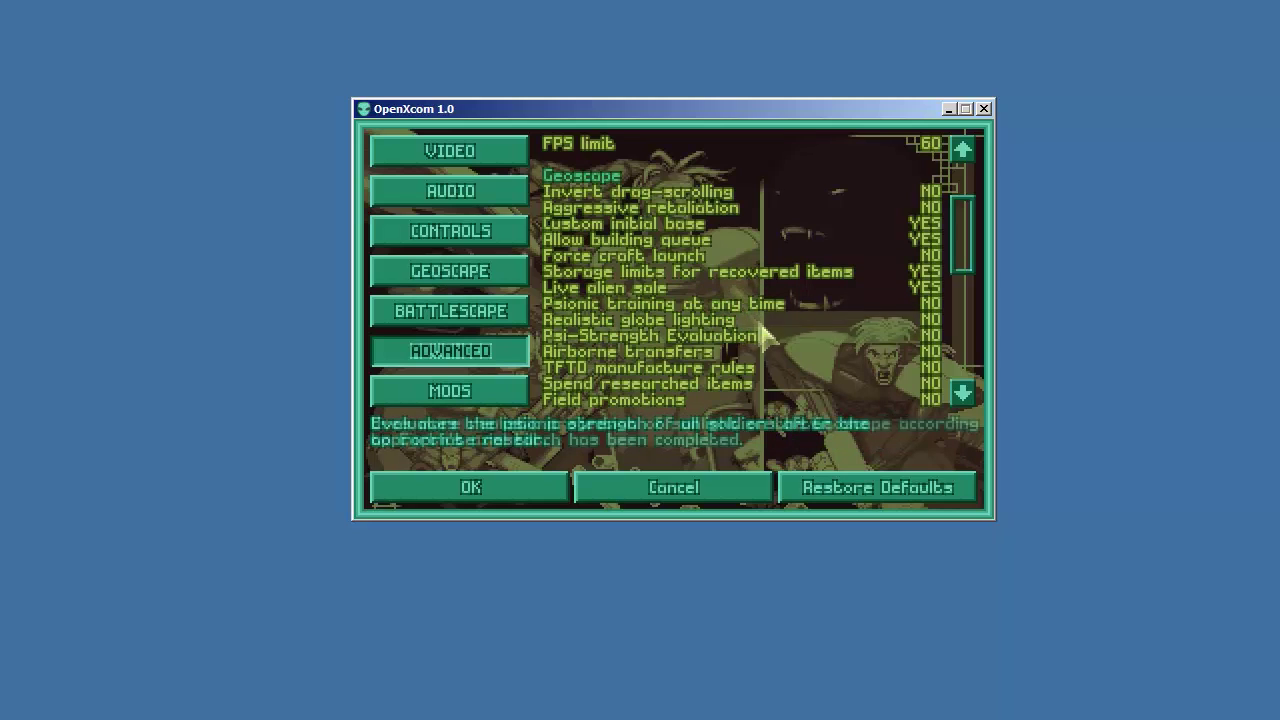
click(745, 319)
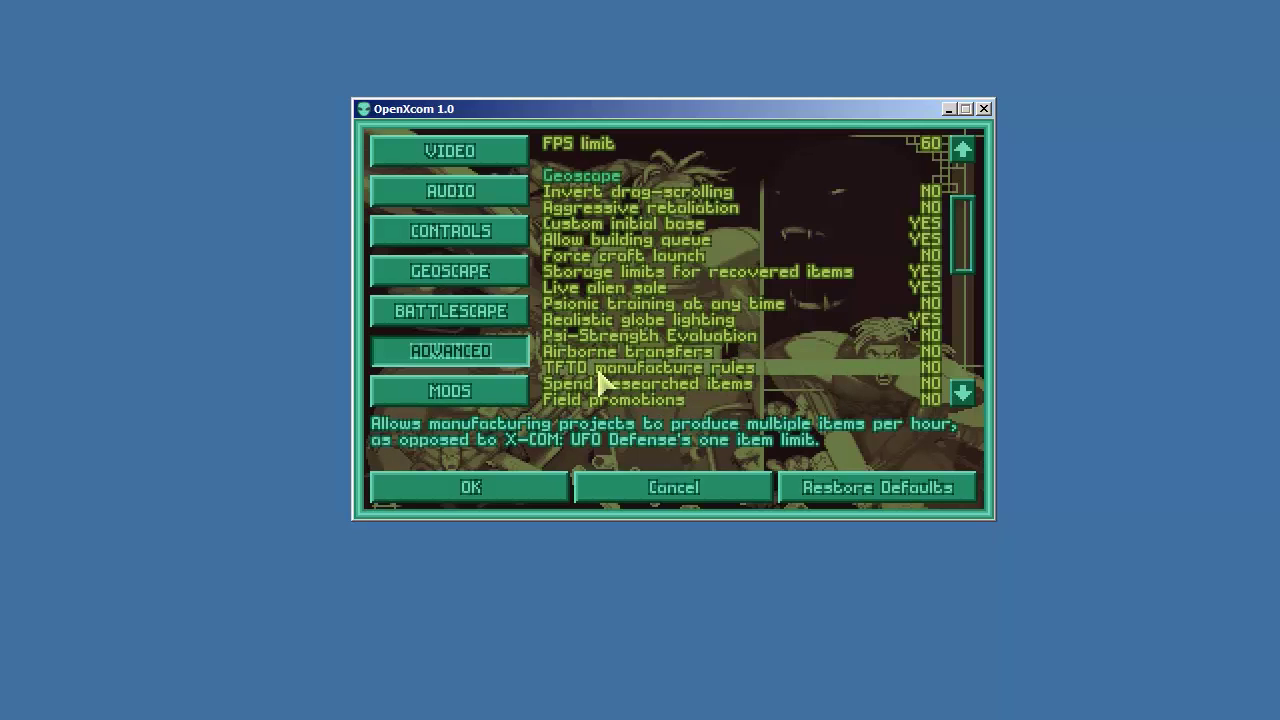
Set TFTD manufacture rules and Field promotions to YES in the Advanced list.
click(730, 373)
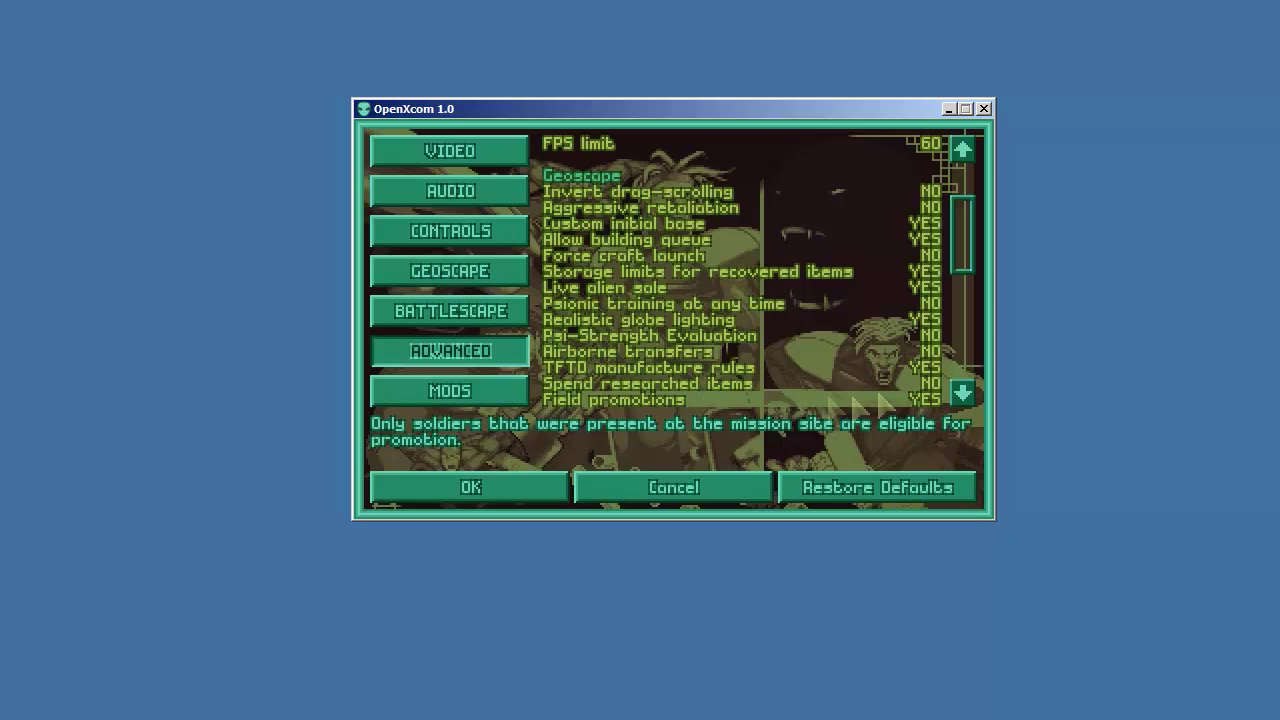
click(885, 400)
In the Battlescape section, switch Inventory Stats, Instant grenades and Save pre-primed grenades to YES.
scroll(960, 268, down, 9)
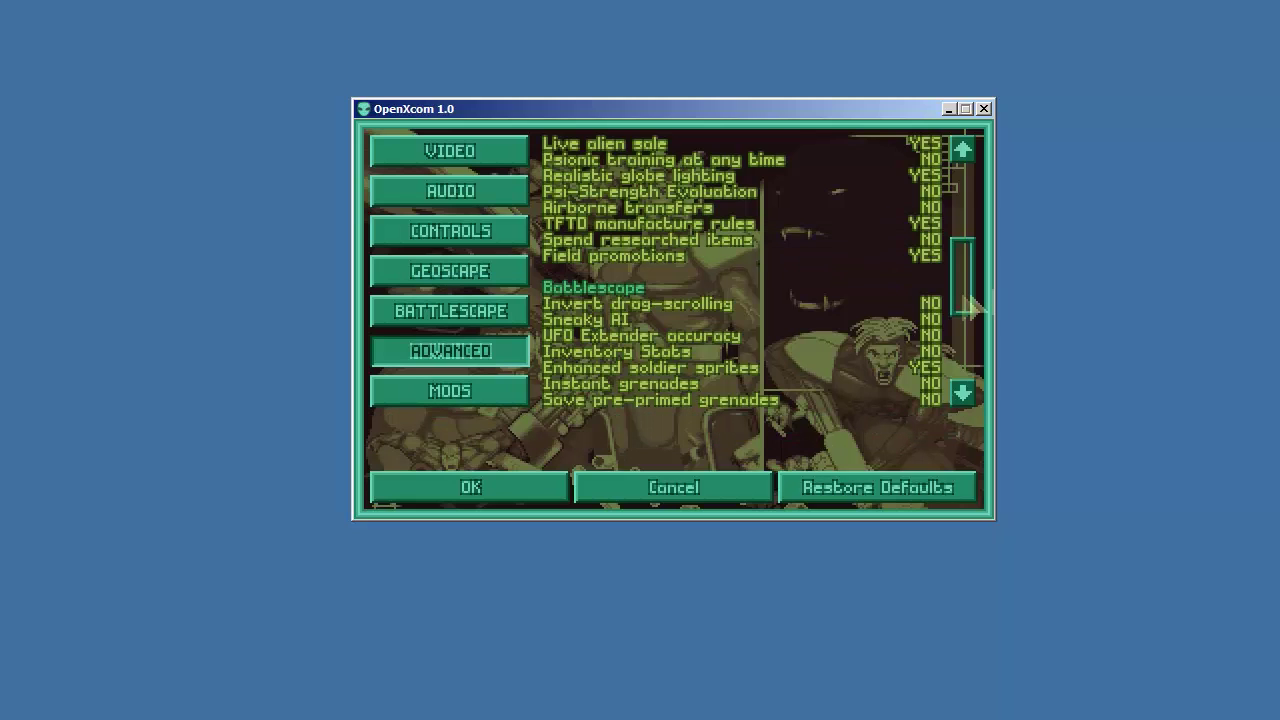
scroll(966, 306, down, 2)
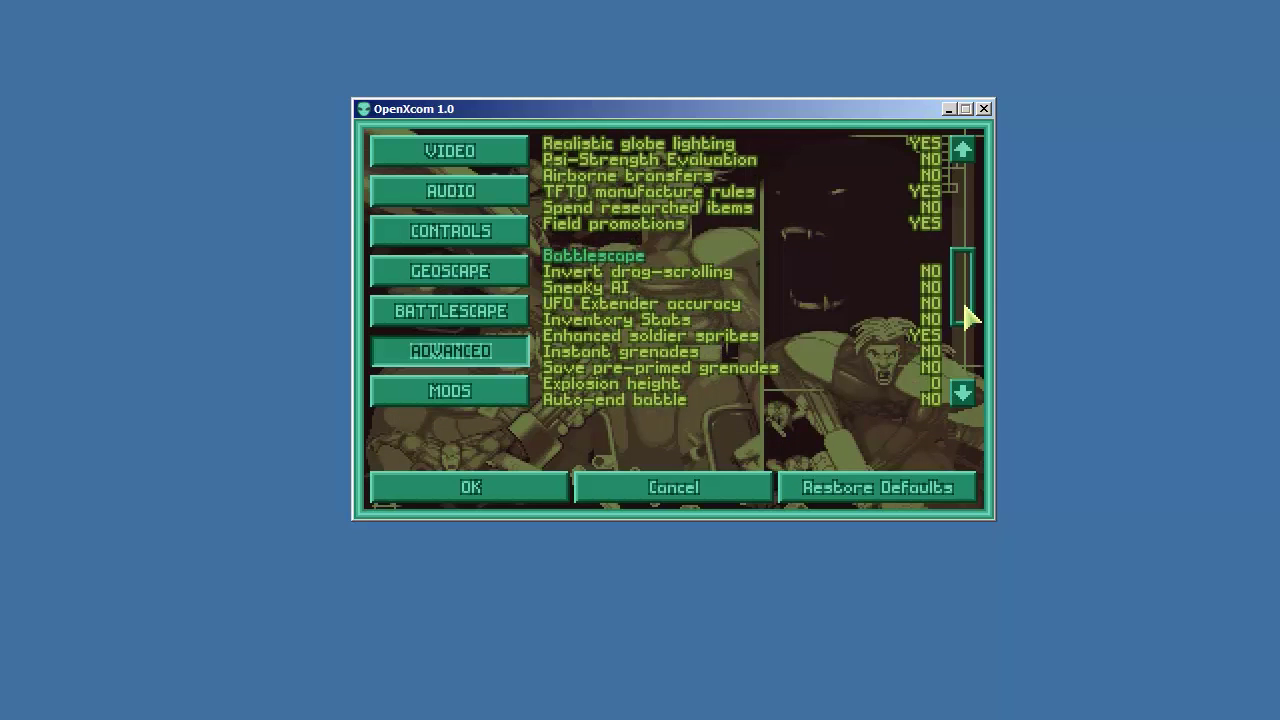
click(747, 320)
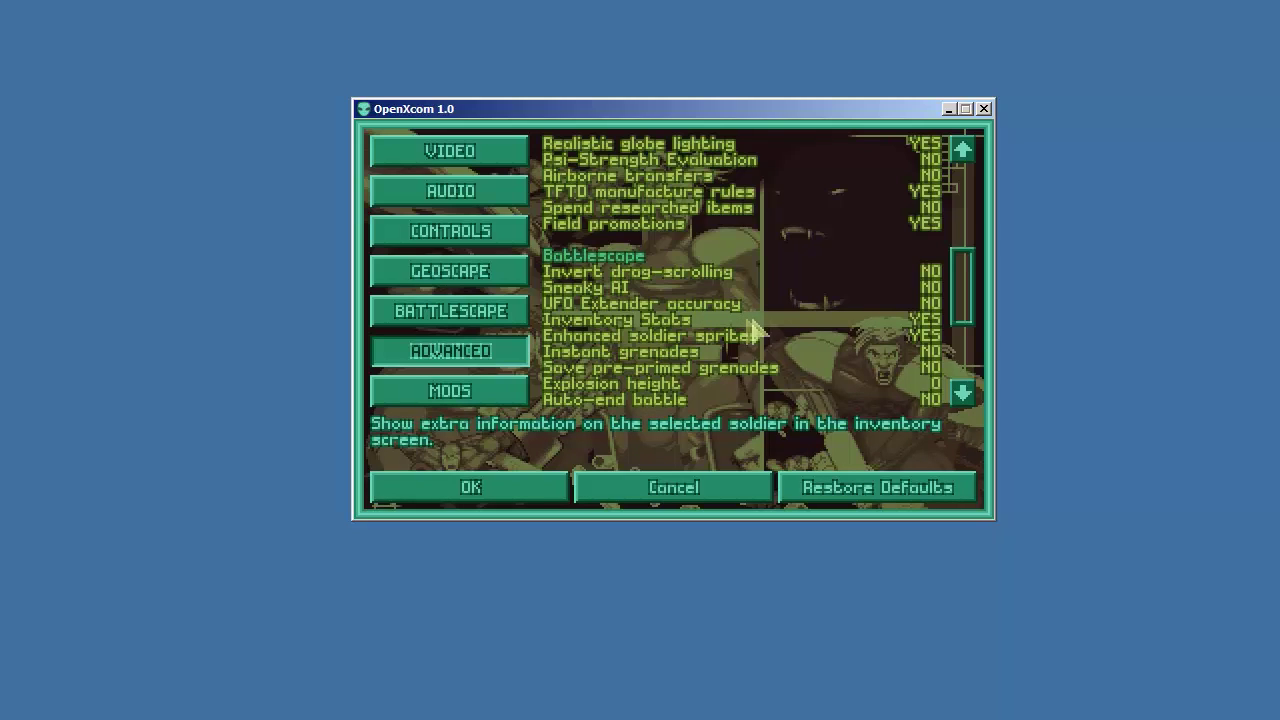
click(716, 367)
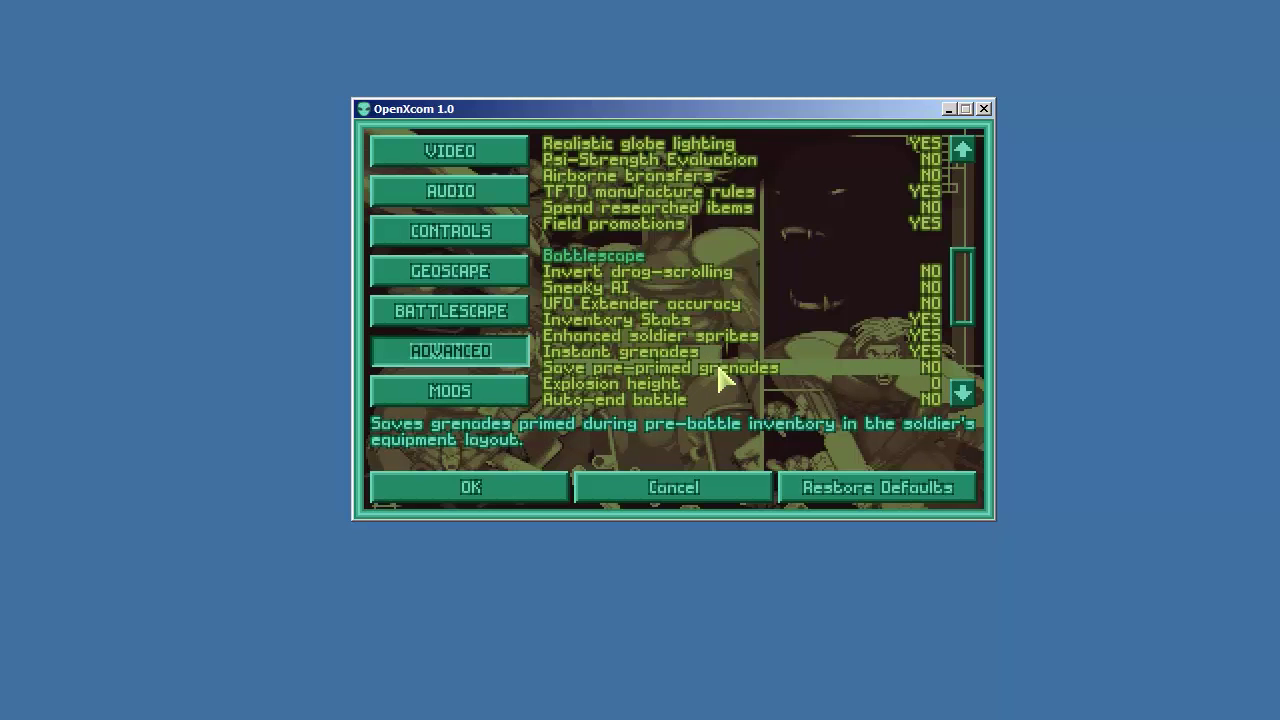
click(724, 378)
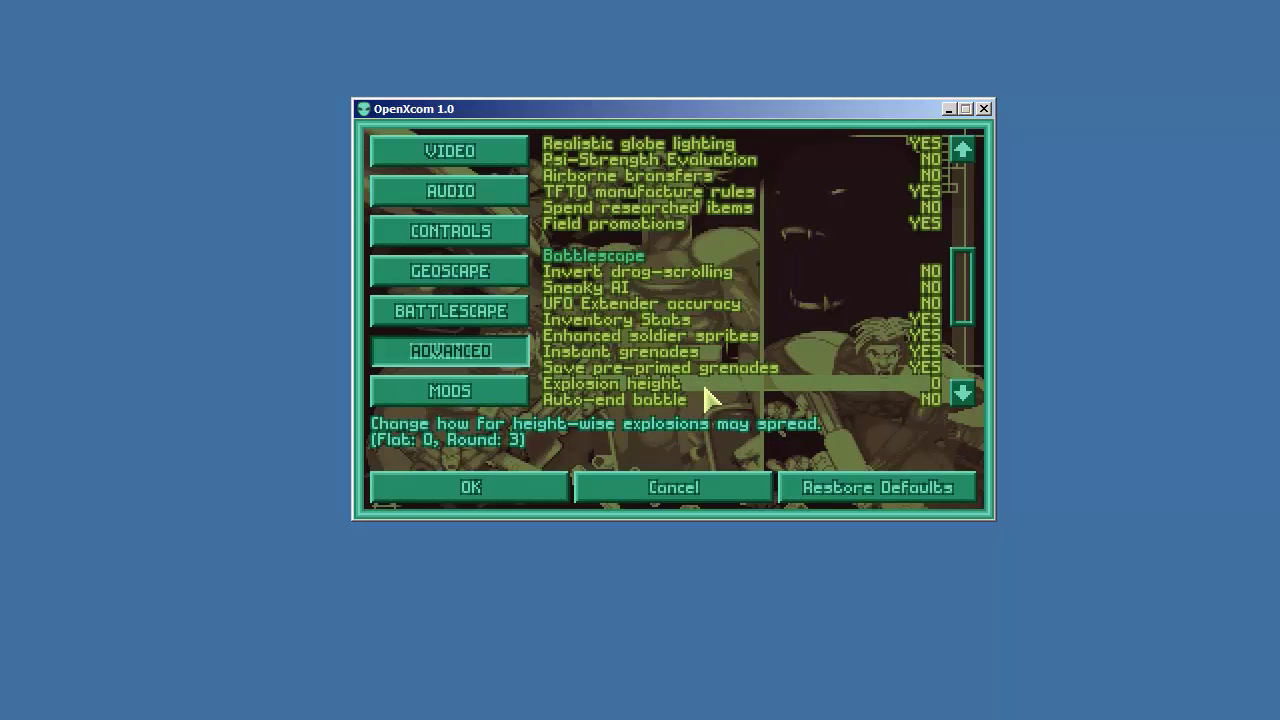
Cycle Explosion height past 3 around to 2, then switch Auto-end battle to YES.
click(707, 398)
click(724, 398)
click(726, 398)
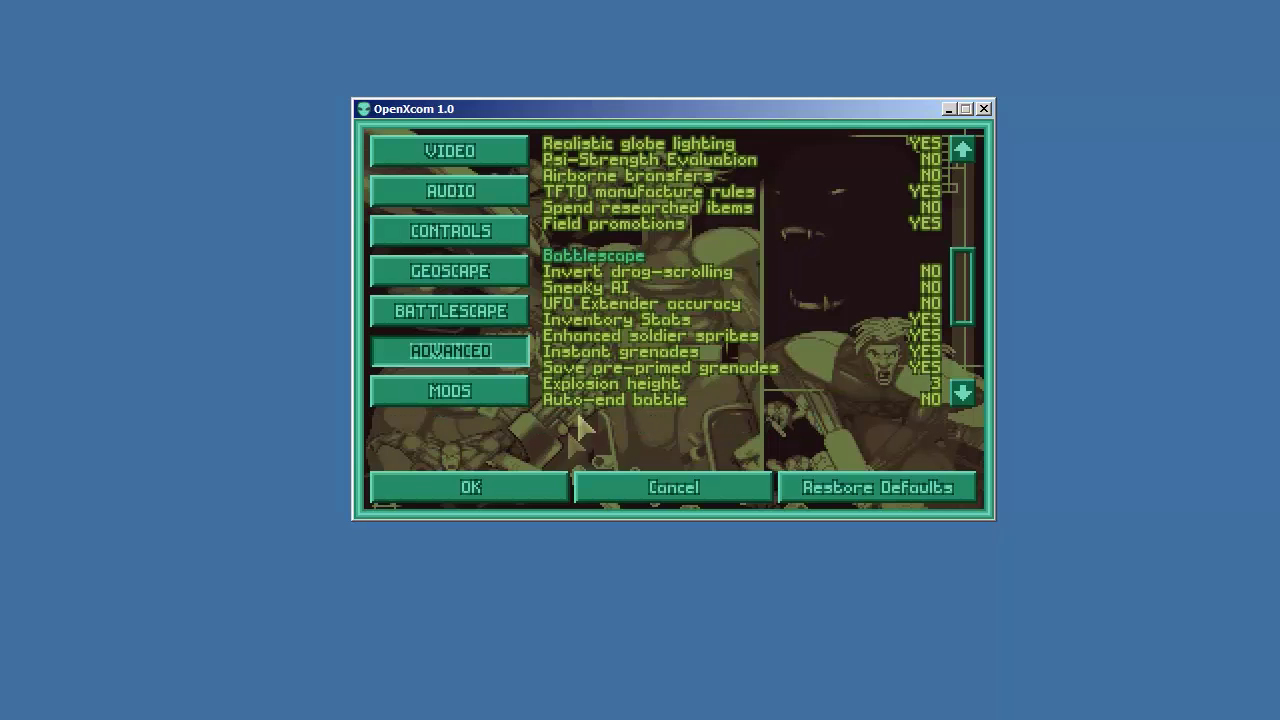
click(685, 392)
click(685, 392)
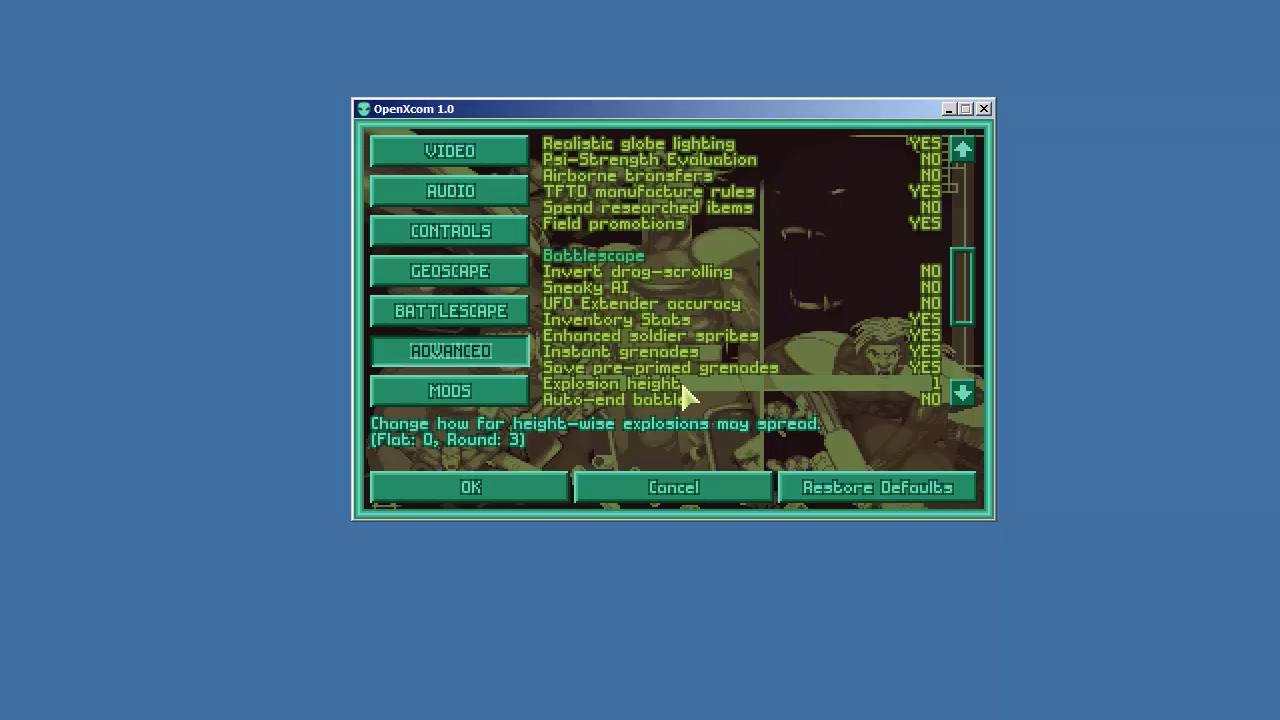
click(685, 392)
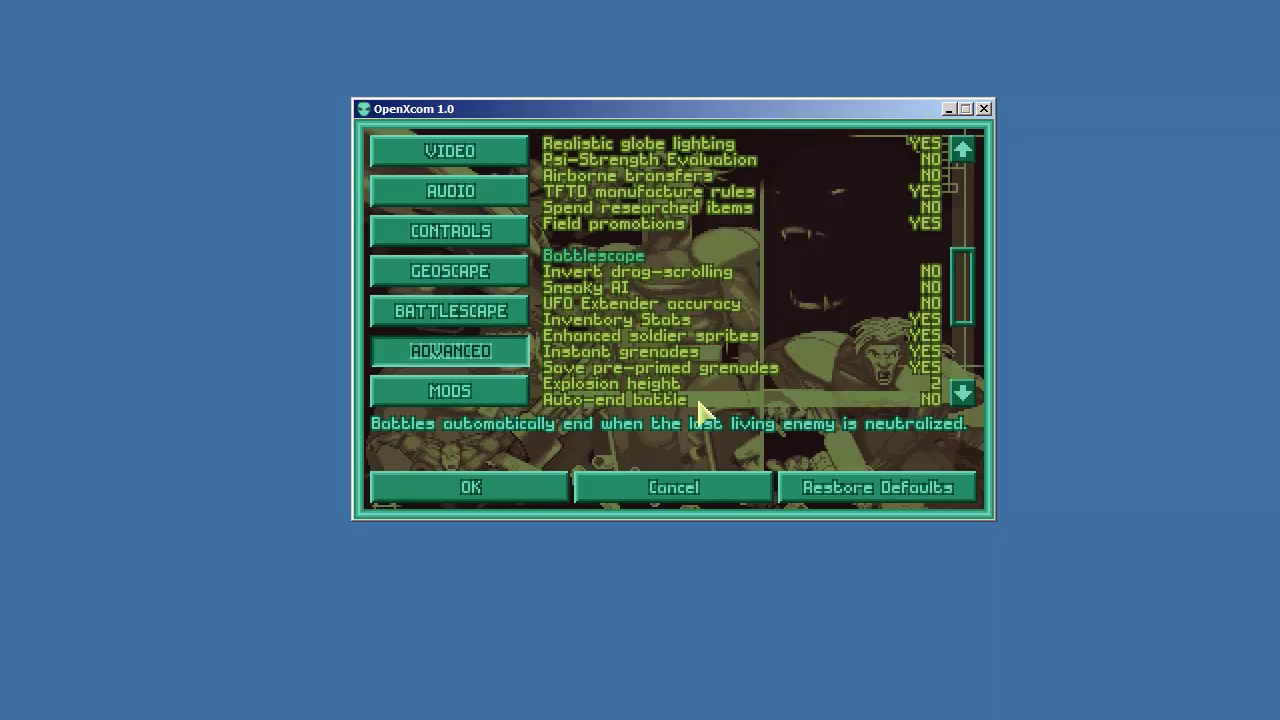
click(700, 405)
Switch Smooth Bullet Camera, Allow psi-capture, TFTD Damage Formula and Alien bleeding to YES.
drag(963, 314, 963, 357)
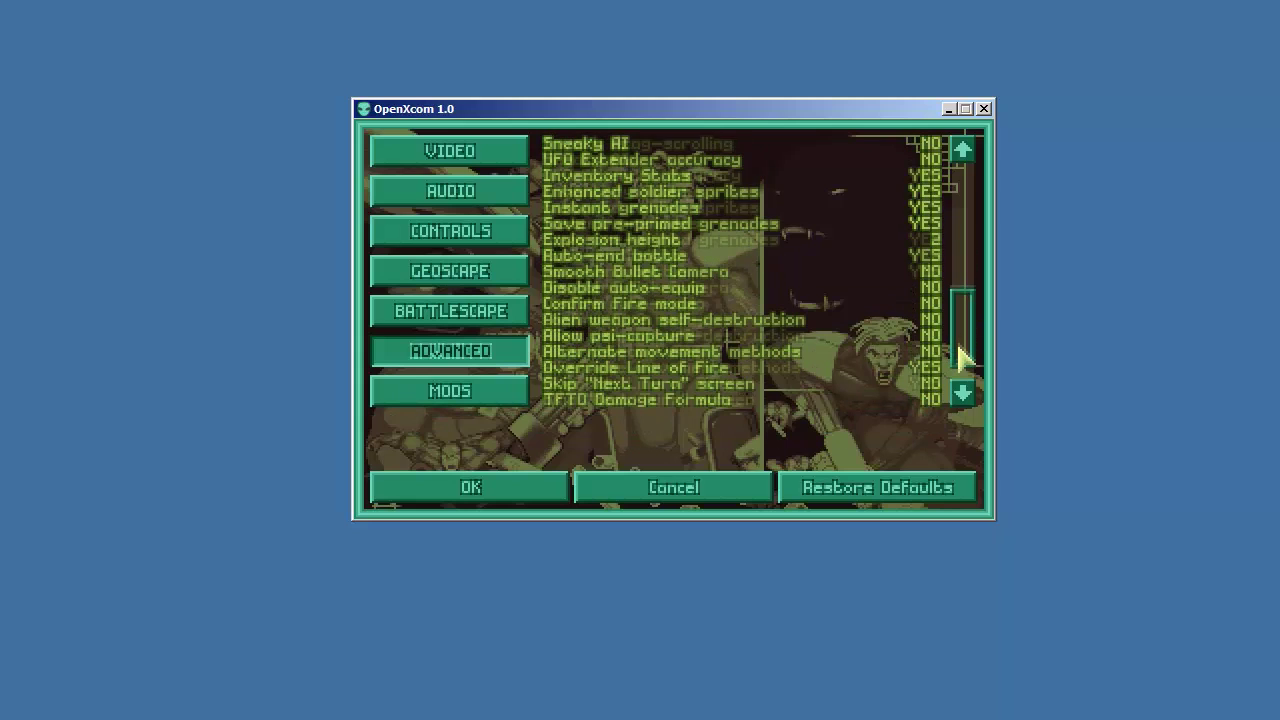
click(733, 280)
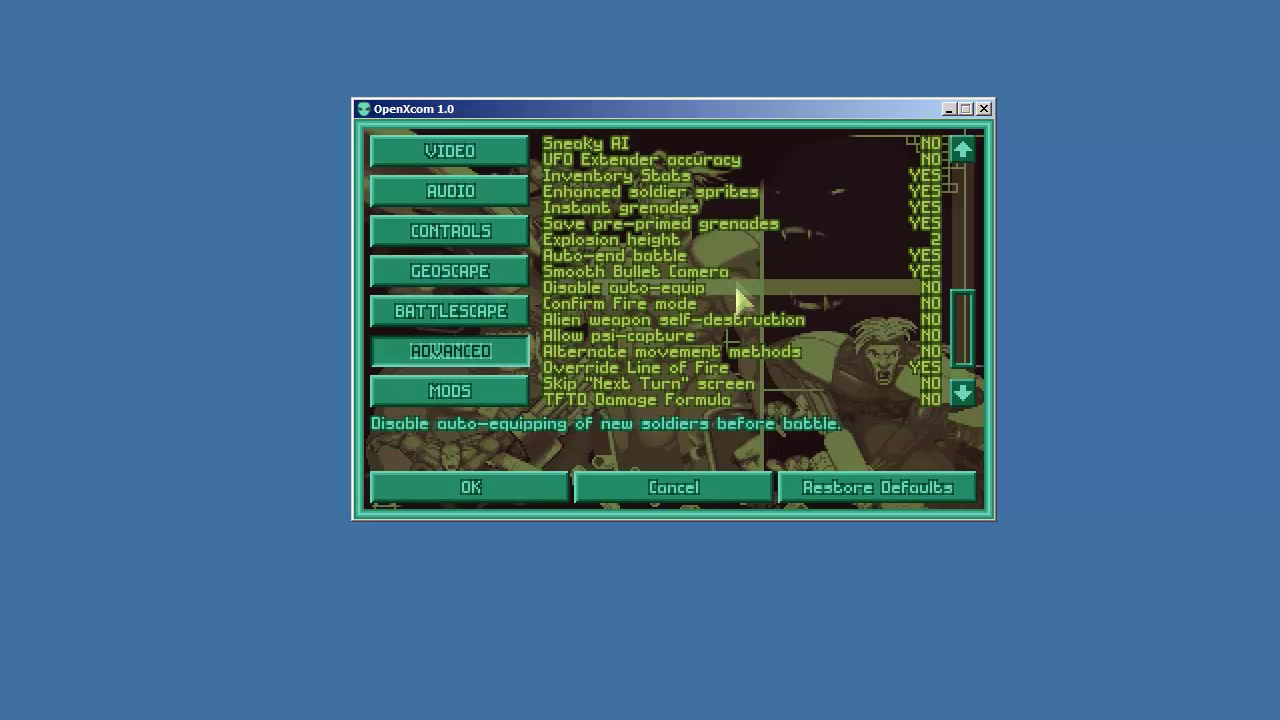
click(757, 341)
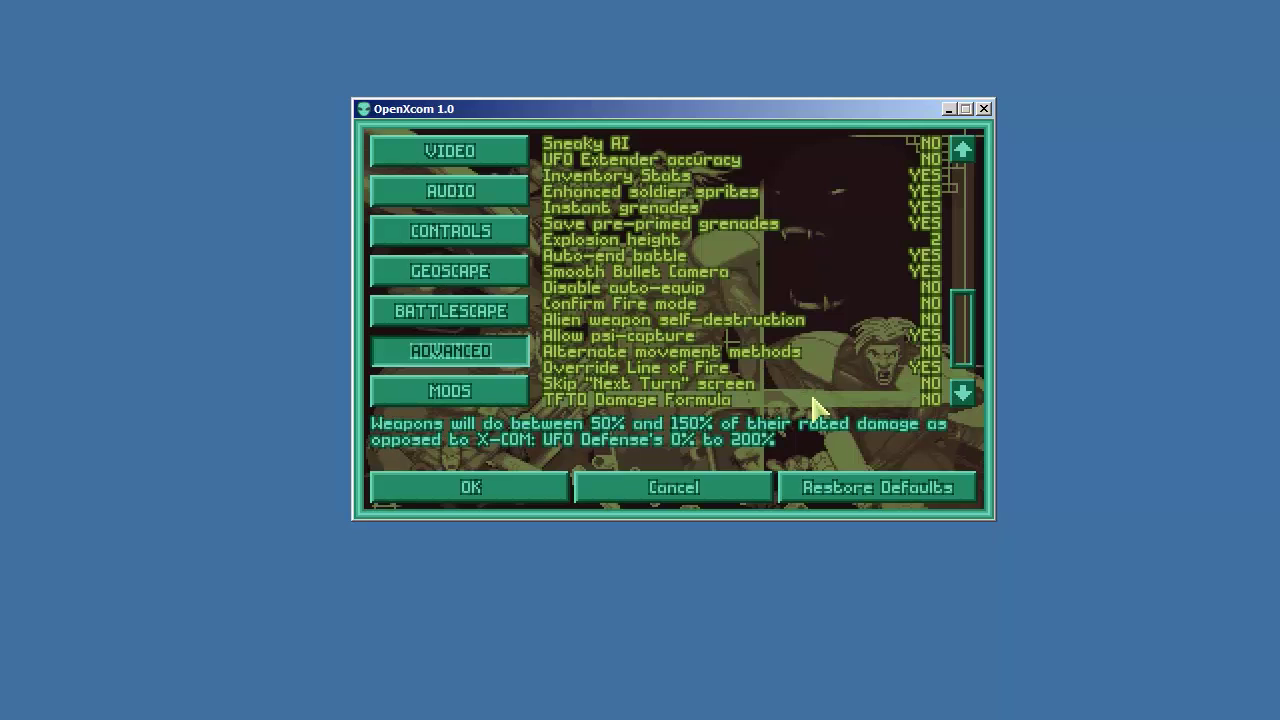
click(790, 410)
click(964, 391)
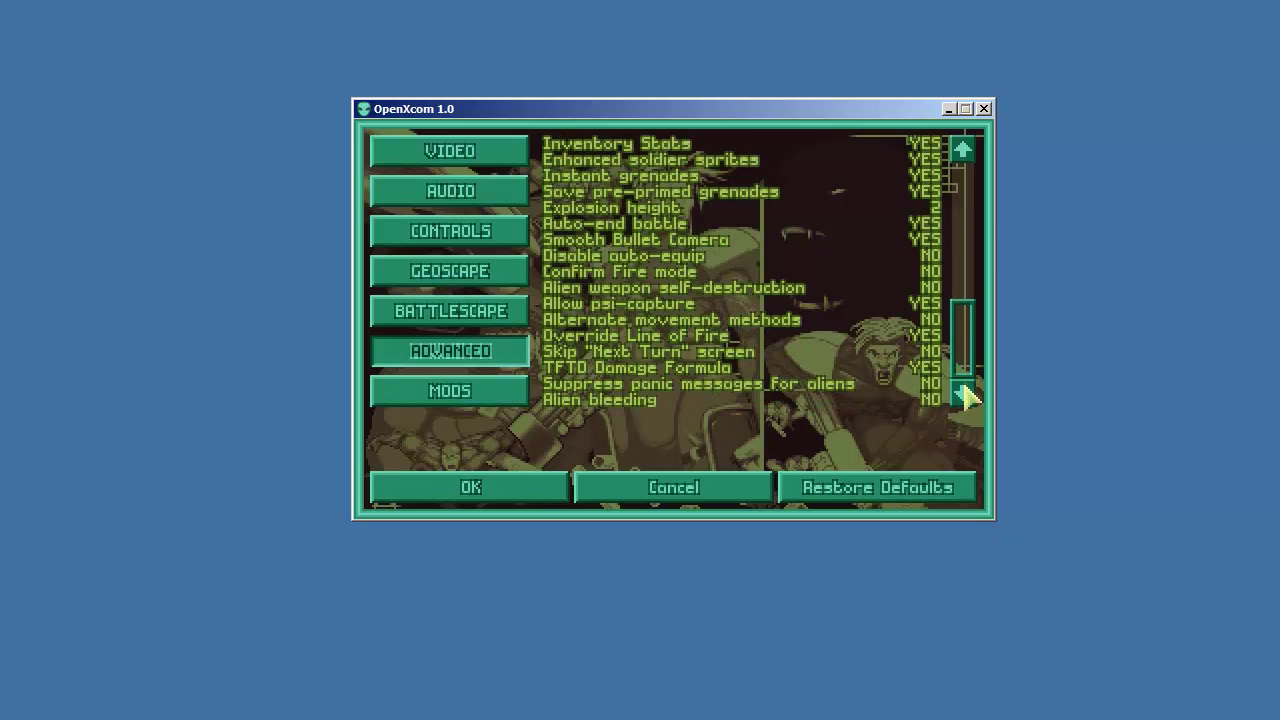
click(864, 400)
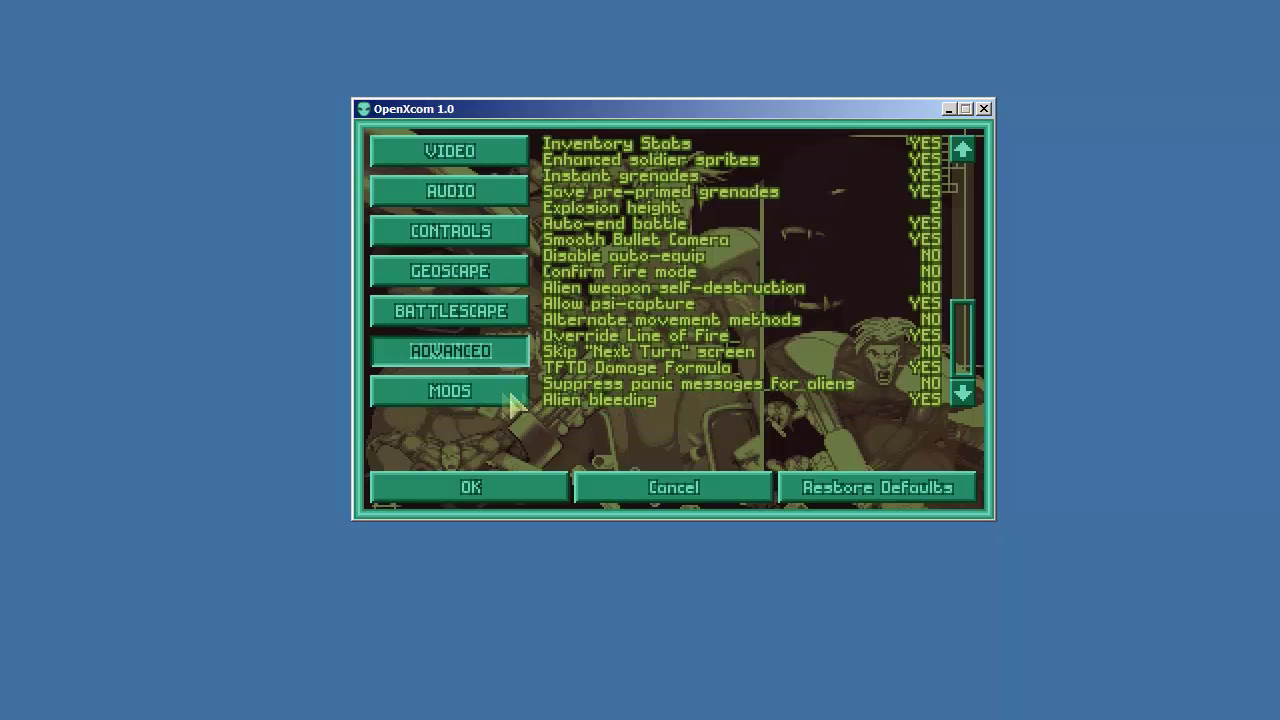
Show the Mods page and scroll through the UFOextender and XcomUtil mods, all NO.
click(452, 392)
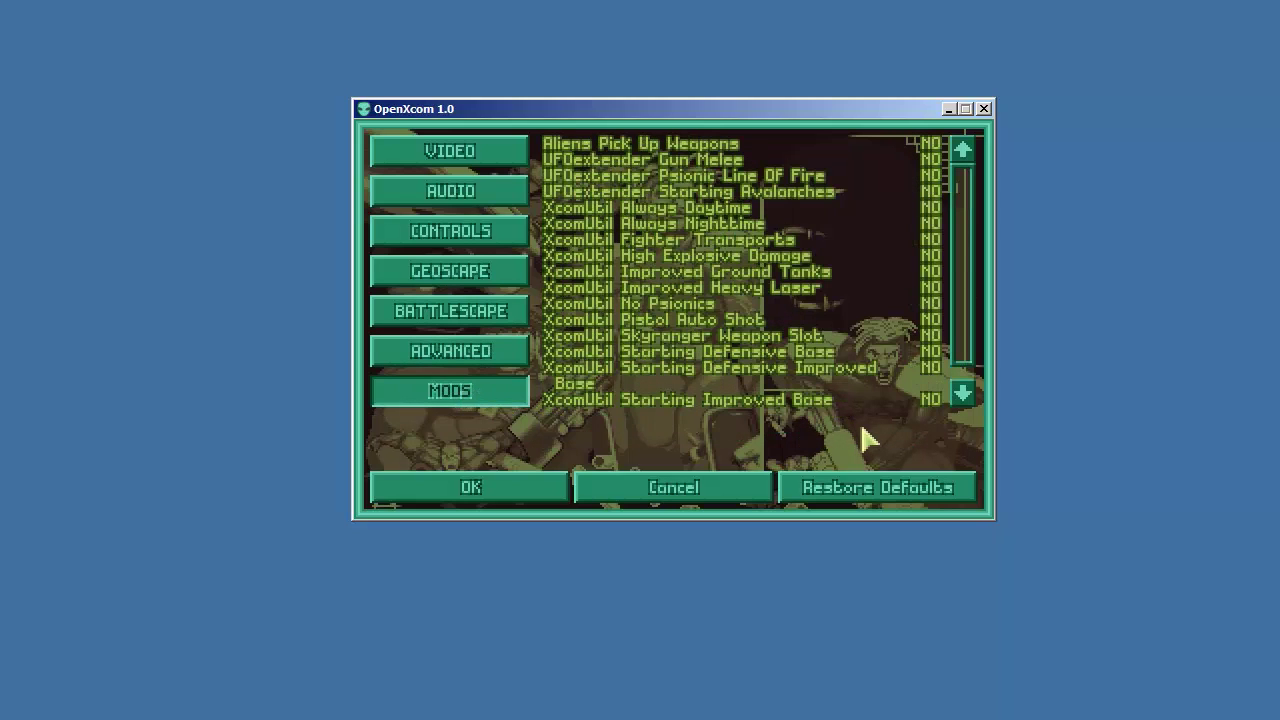
drag(971, 329, 974, 271)
drag(971, 329, 960, 358)
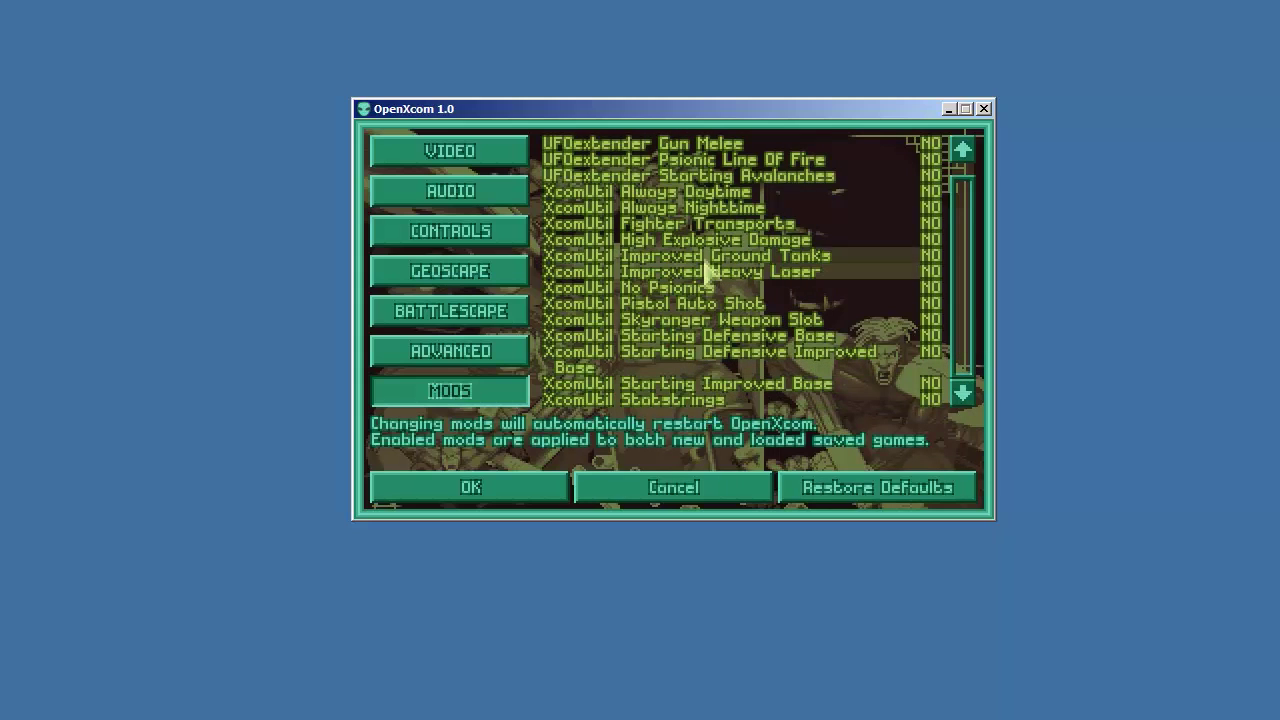